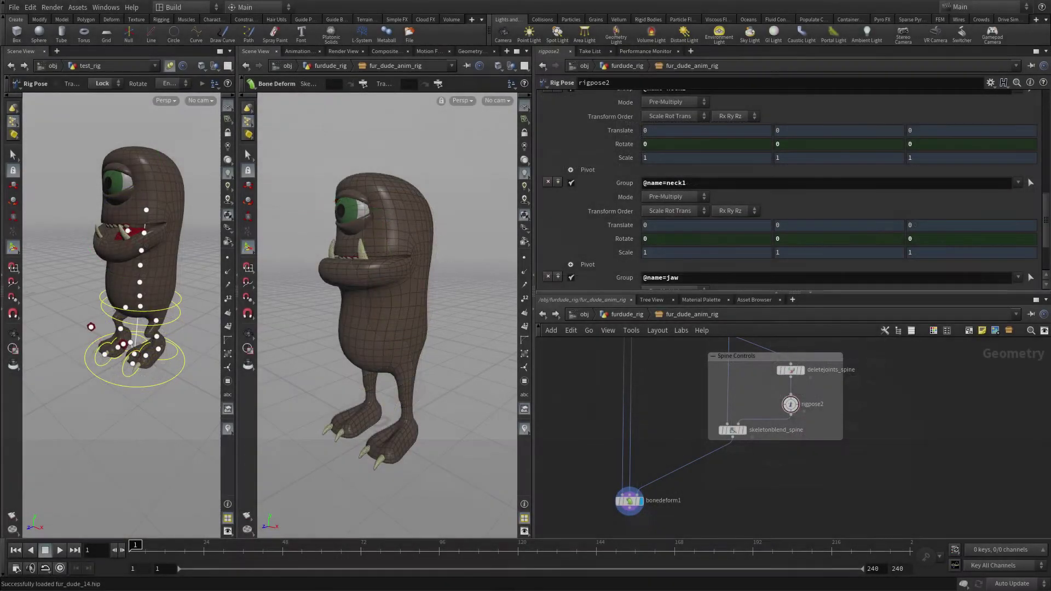
# Add a Delete Joints node fed by skeletonblend_spine and display its result
pyautogui.press('Tab')
pyautogui.write('del')
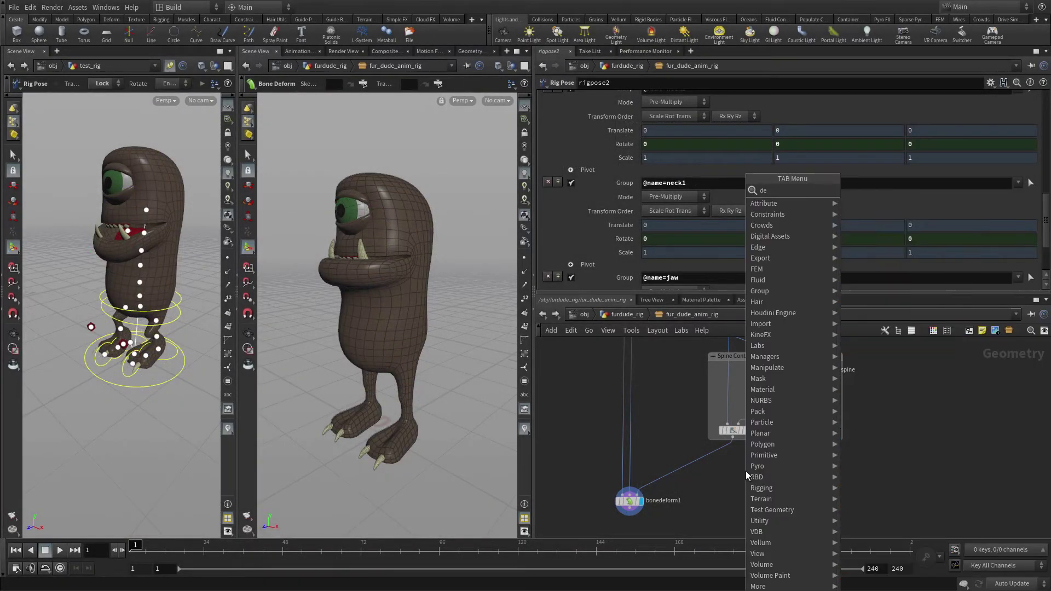
pyautogui.press('Down')
pyautogui.press('Return')
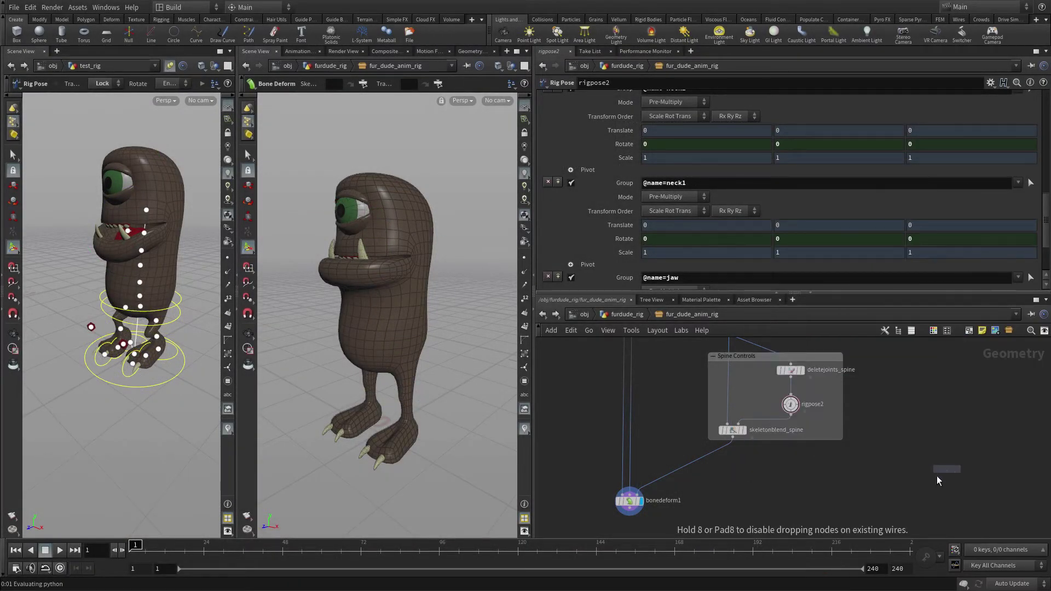
pyautogui.click(776, 473)
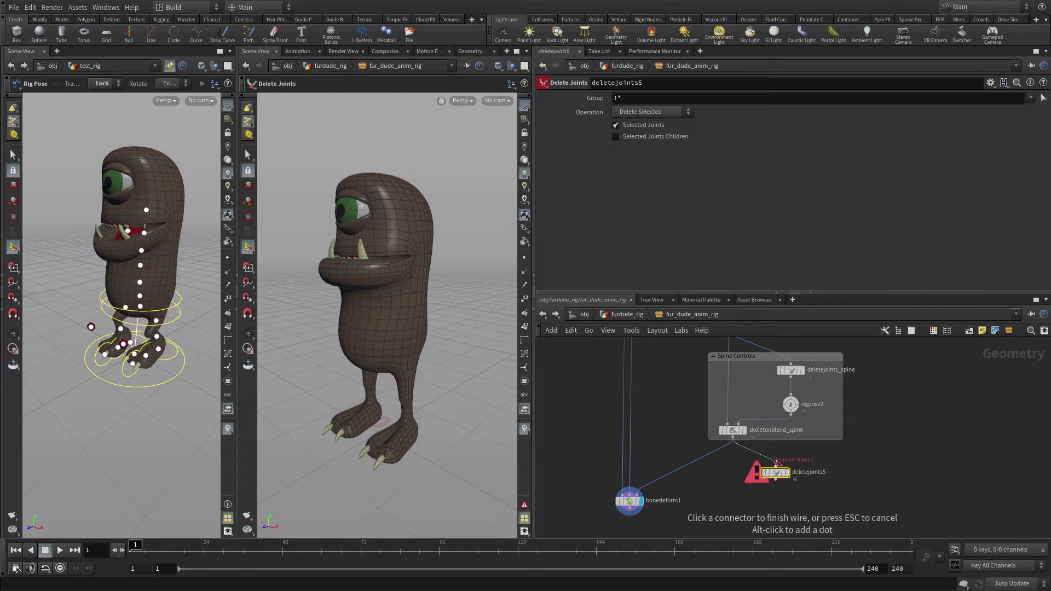
pyautogui.click(782, 474)
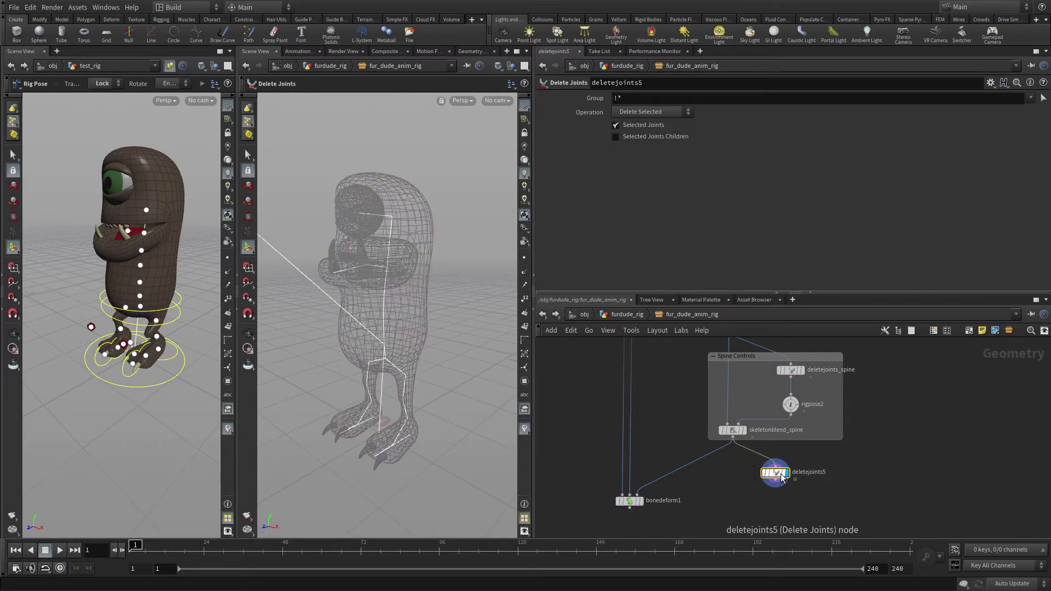
# Set the Delete Joints group to the lower_lid and upper_lid joints, and restore both viewports to their previous networks
pyautogui.click(1043, 98)
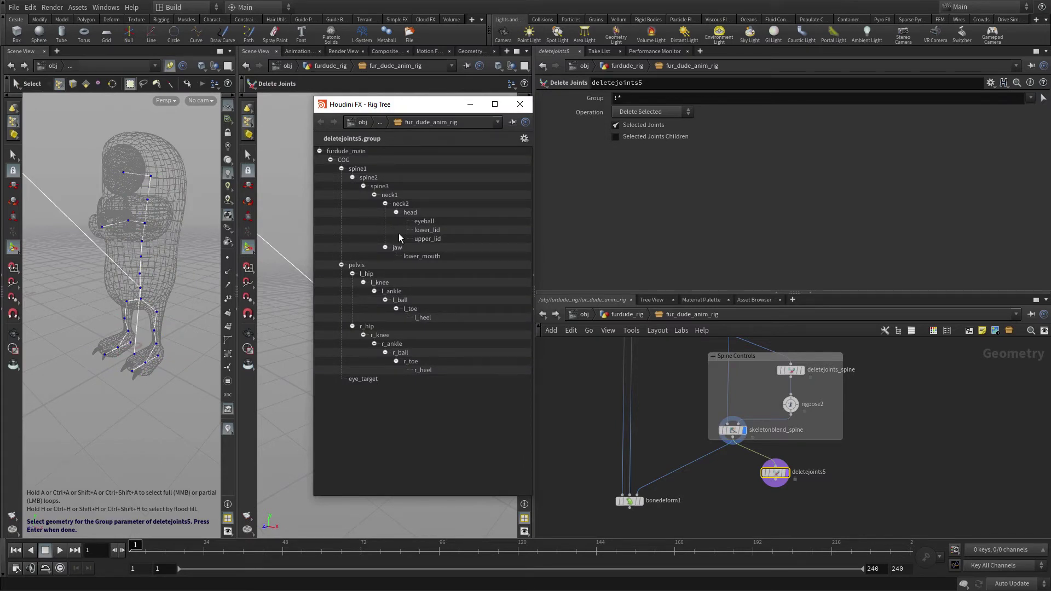
pyautogui.click(434, 232)
pyautogui.keyDown('shift'); pyautogui.click(426, 240); pyautogui.keyUp('shift')
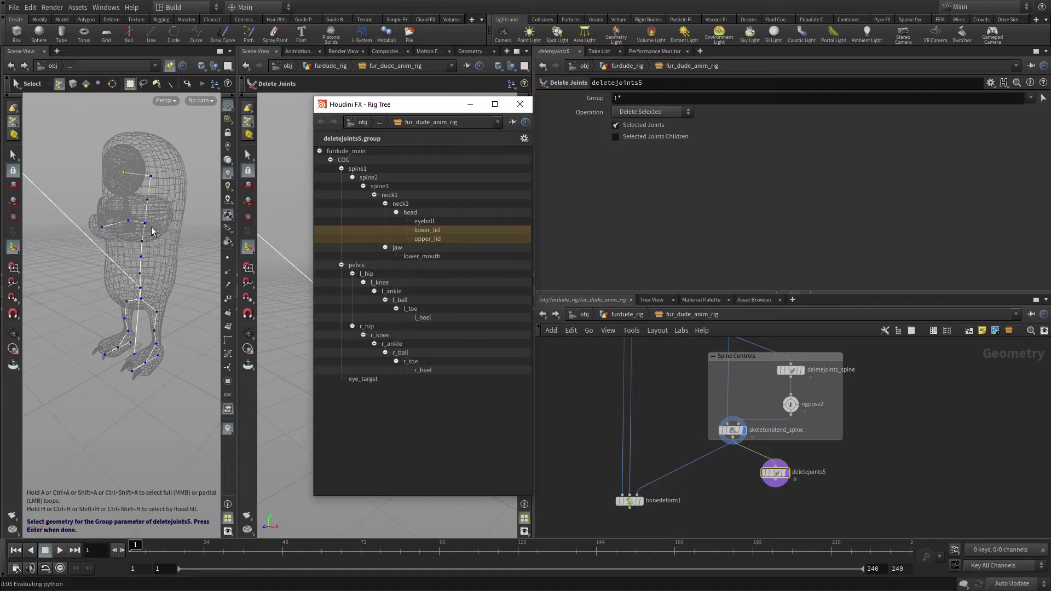
pyautogui.press('Return')
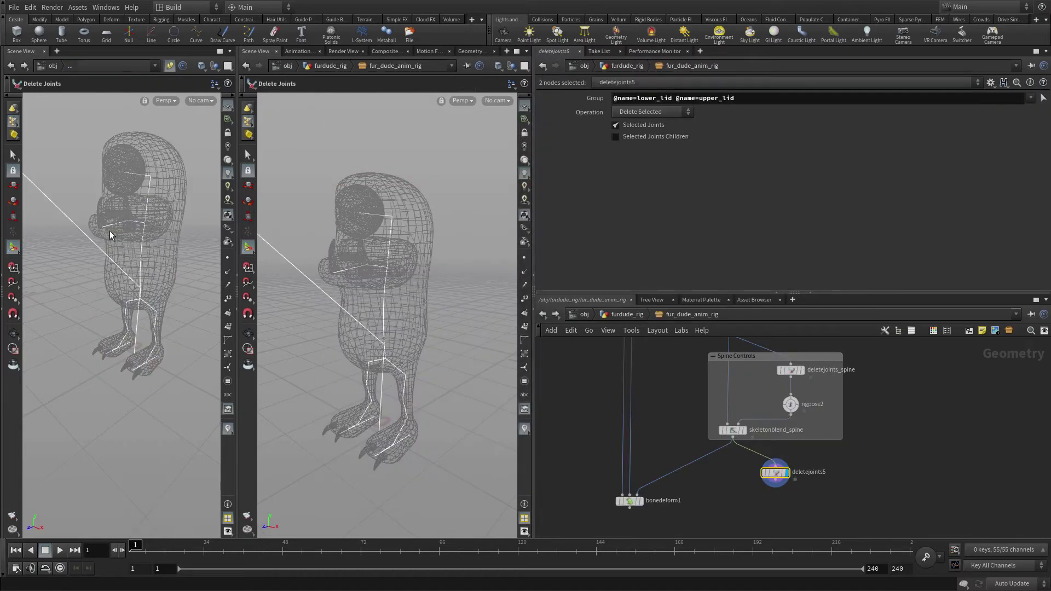
pyautogui.click(11, 66)
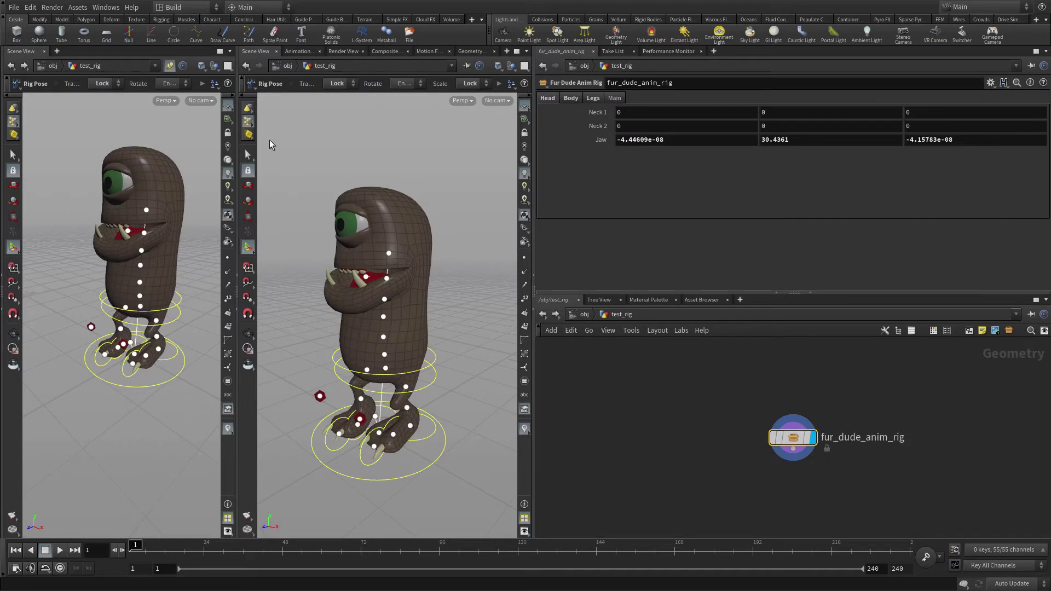
pyautogui.click(259, 66)
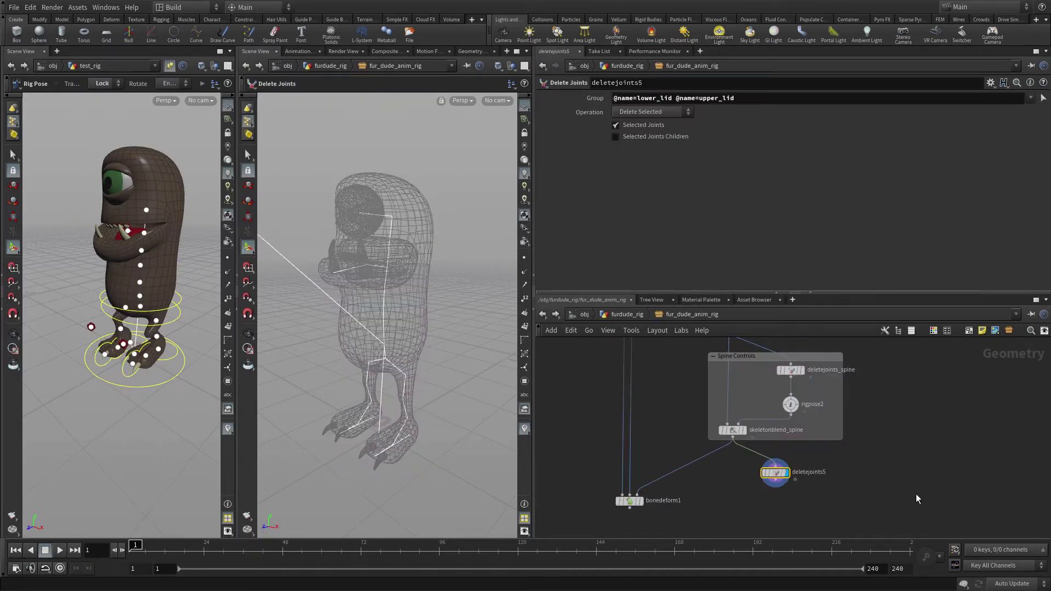
# Make room by lowering bonedeform1, and add a Rig Pose node connected below deletejoints5
pyautogui.moveTo(801, 499); pyautogui.dragTo(803, 457, button='middle')
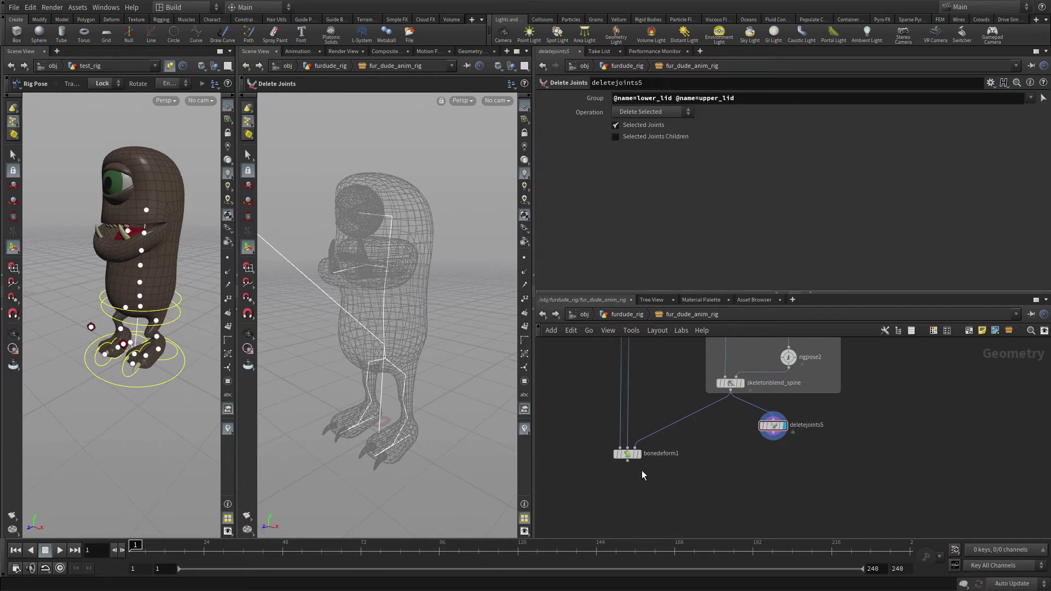
pyautogui.moveTo(633, 458); pyautogui.dragTo(623, 486)
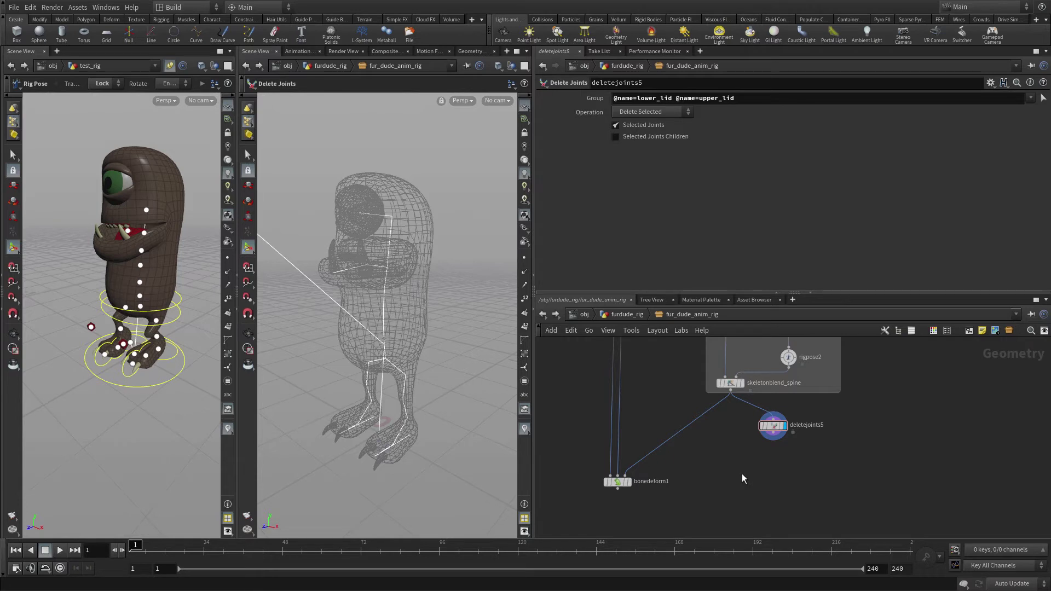
pyautogui.press('Tab')
pyautogui.write('rig')
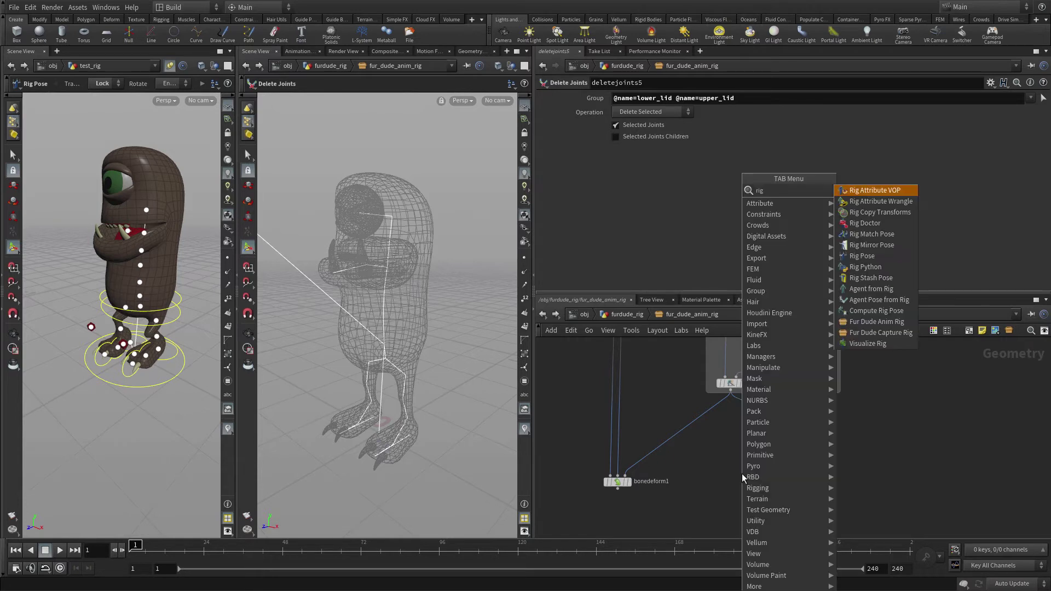
pyautogui.click(862, 256)
pyautogui.click(776, 438)
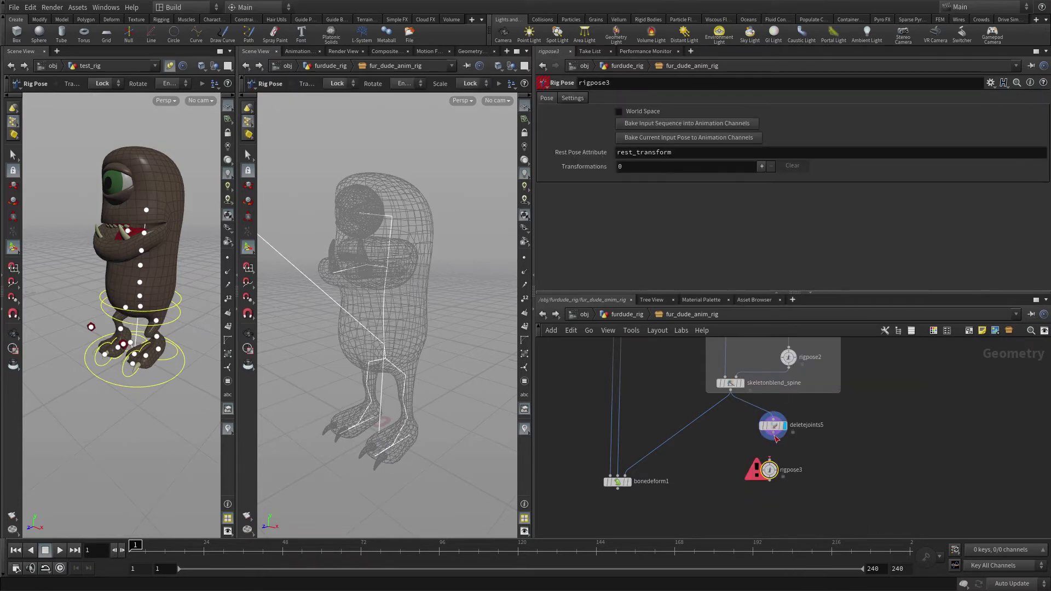
pyautogui.click(773, 435)
pyautogui.click(769, 466)
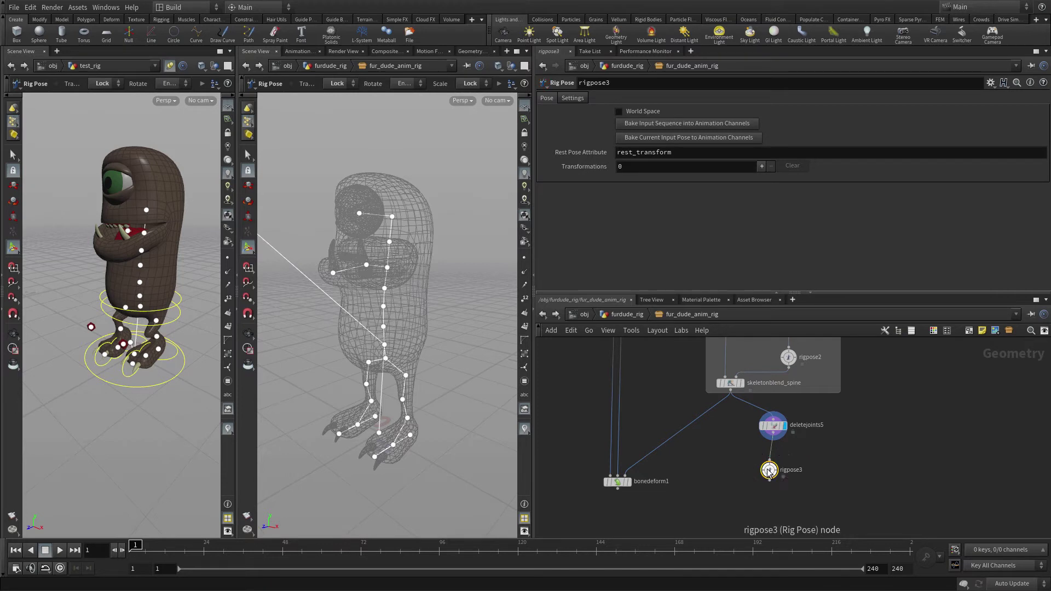
# Add a transformation for the eyeball joint to rigpose3 and display that node
pyautogui.moveTo(773, 470)
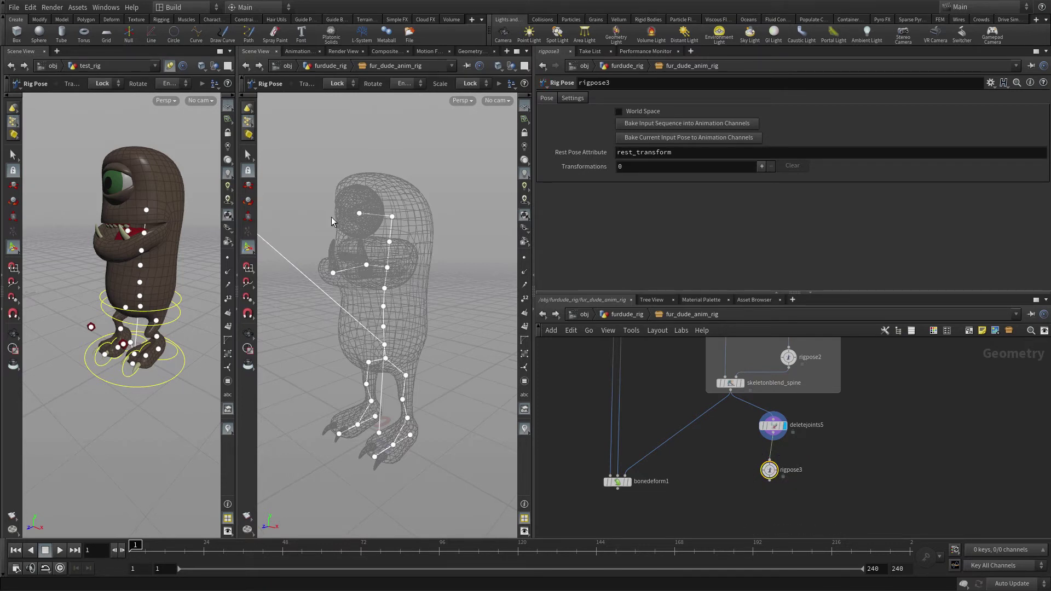
pyautogui.press('s')
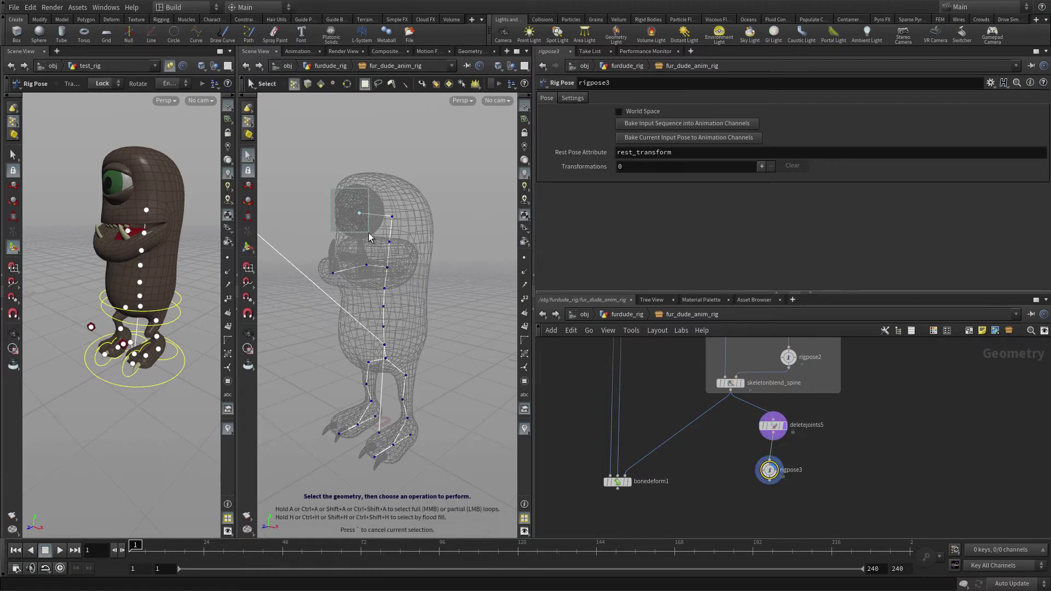
pyautogui.click(369, 234)
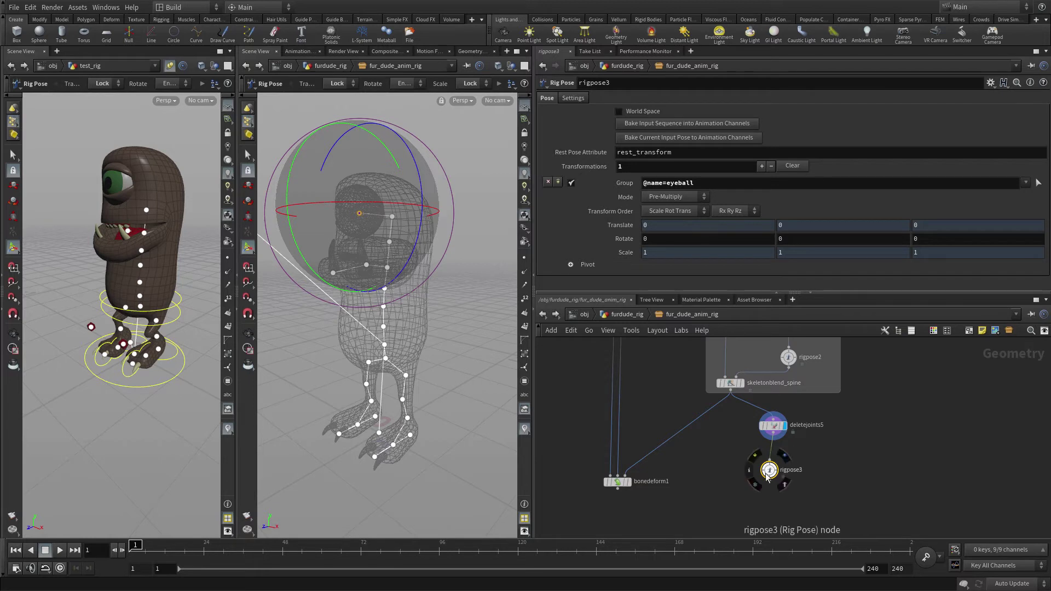
pyautogui.click(785, 455)
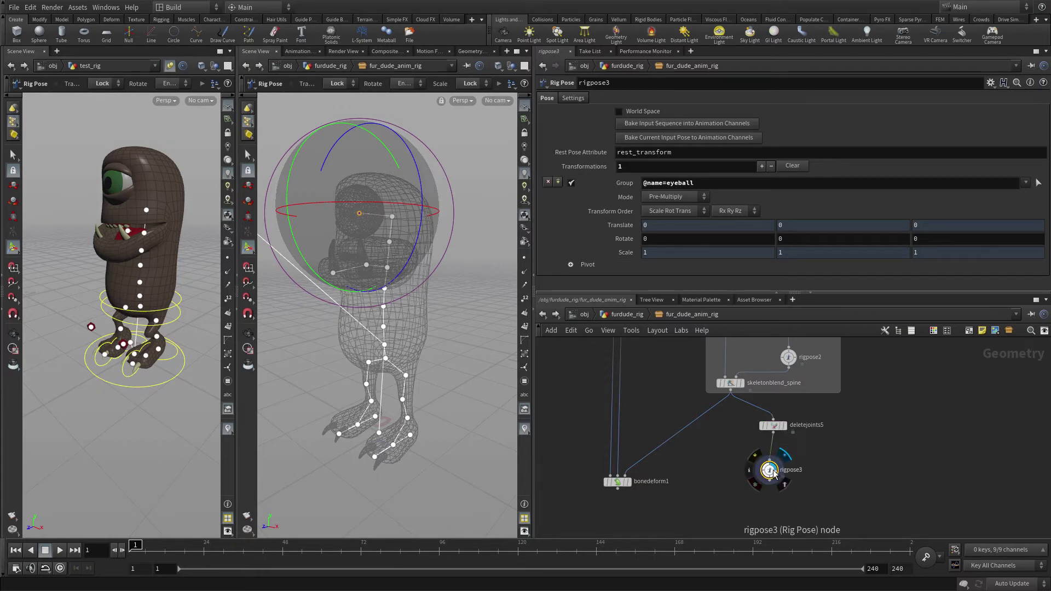
# Change the operation of deletejoints5 to Delete Non-Selected
pyautogui.click(779, 430)
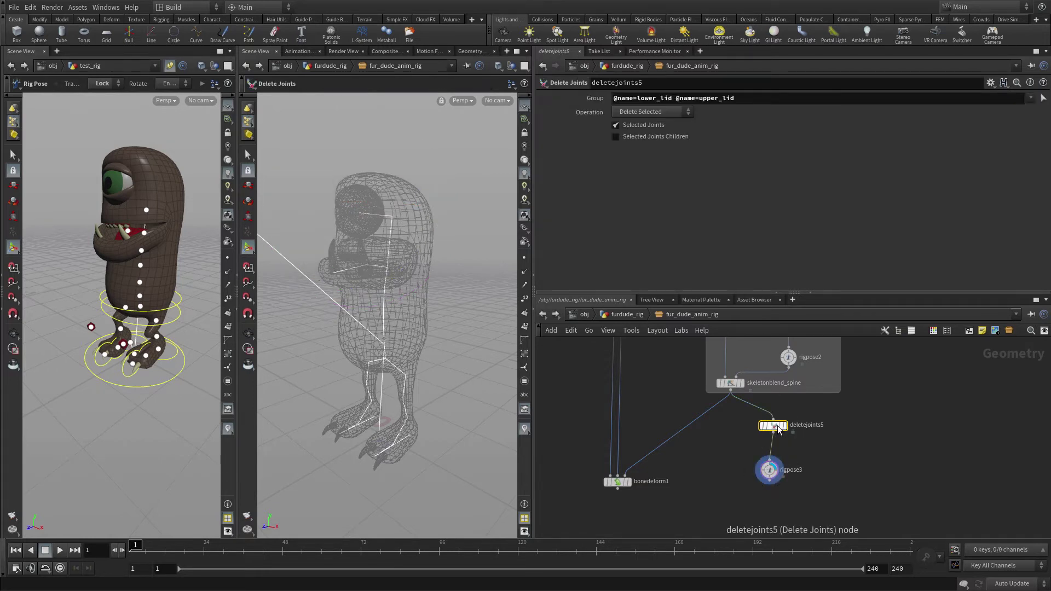
pyautogui.click(631, 115)
pyautogui.click(632, 132)
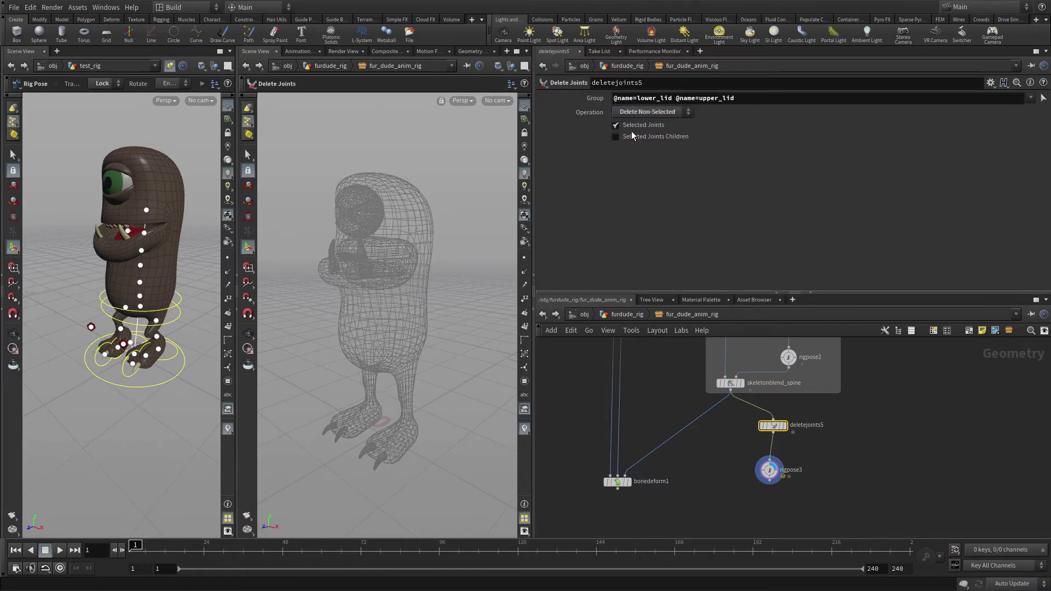
# Remove the eyeball transformation from rigpose3 and add transformations for the upper_lid and lower_lid joints
pyautogui.click(767, 484)
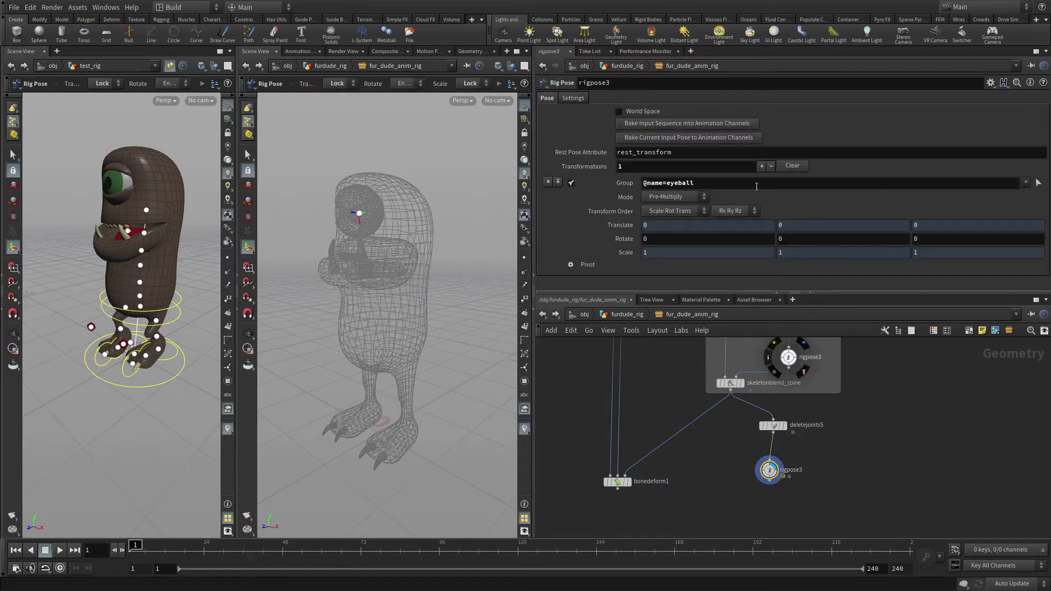
pyautogui.click(548, 183)
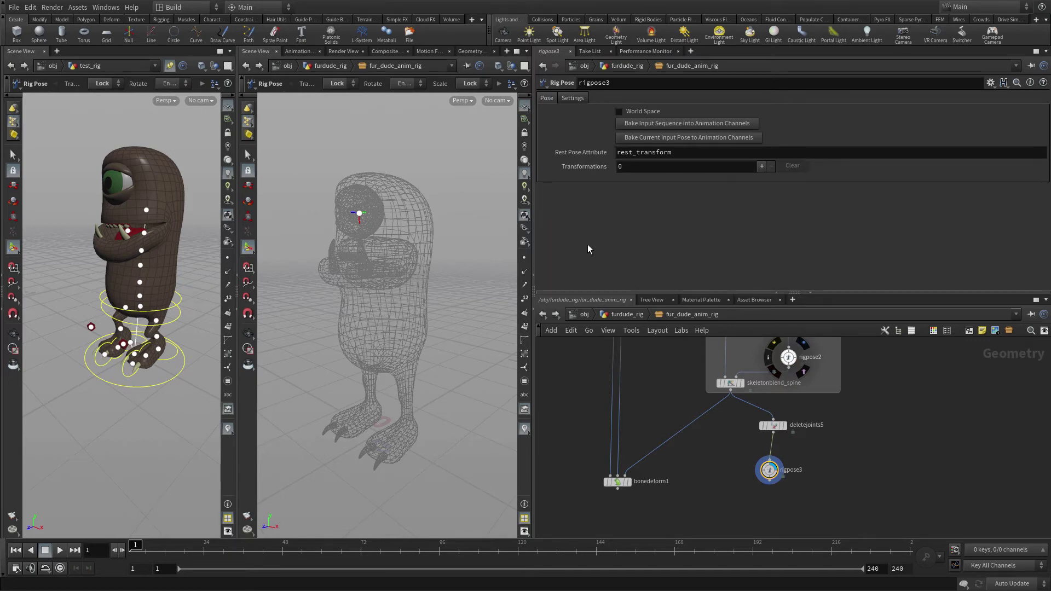
pyautogui.moveTo(316, 173); pyautogui.dragTo(393, 235)
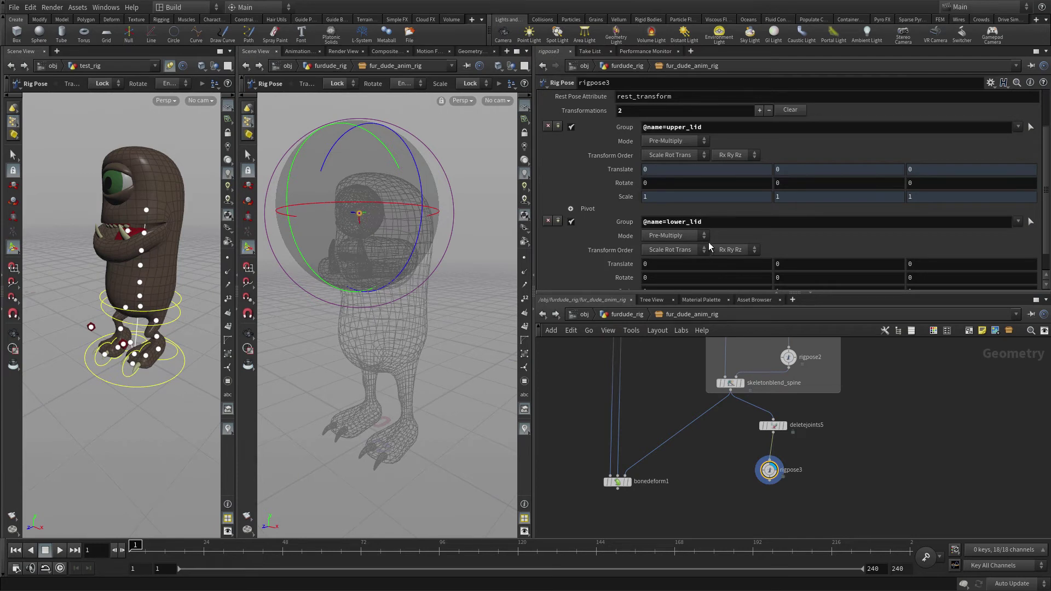
# Lock the Translate and Scale parameters of the lower_lid transformation in rigpose3
pyautogui.scroll(-1, 708, 242)
pyautogui.rightClick(623, 239)
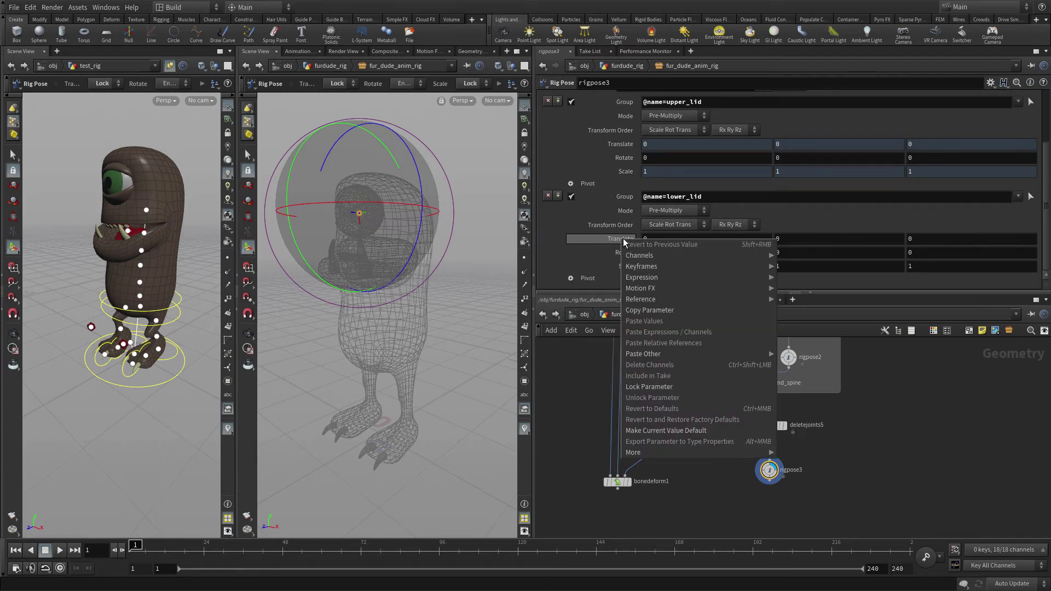
pyautogui.press('Escape')
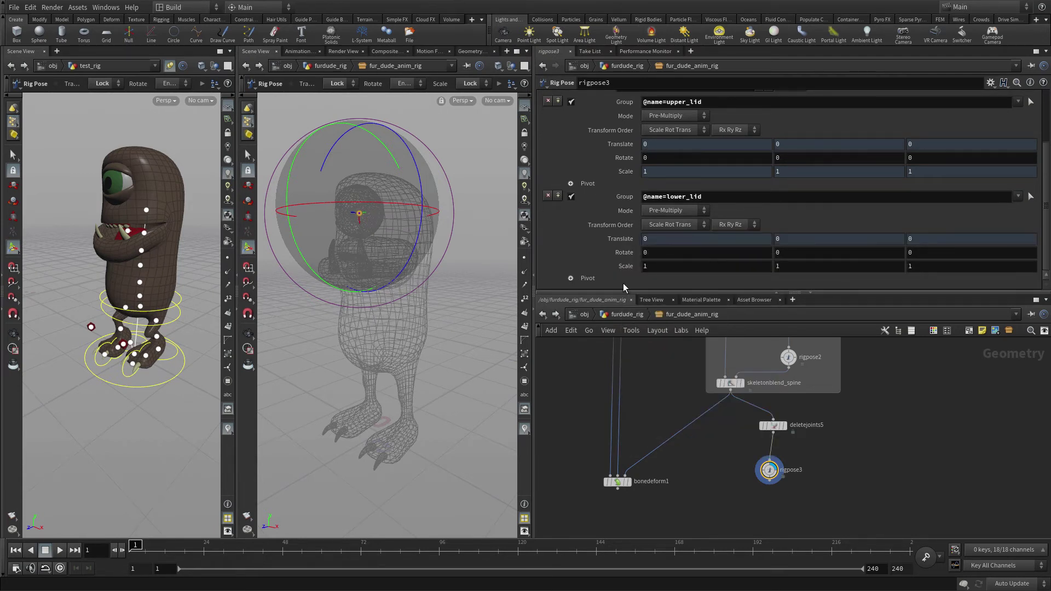
pyautogui.rightClick(618, 270)
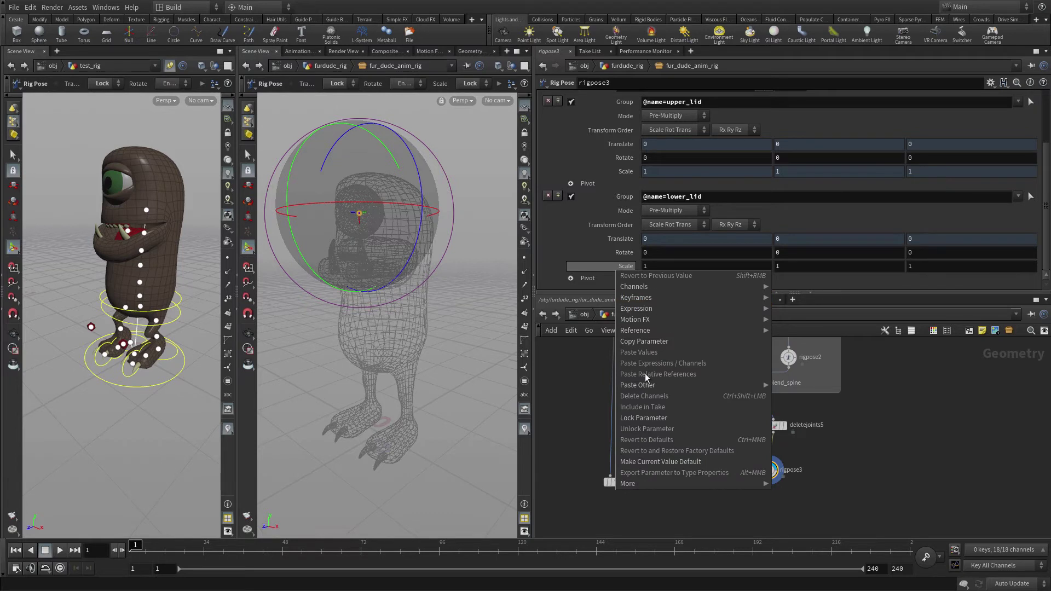
pyautogui.click(646, 418)
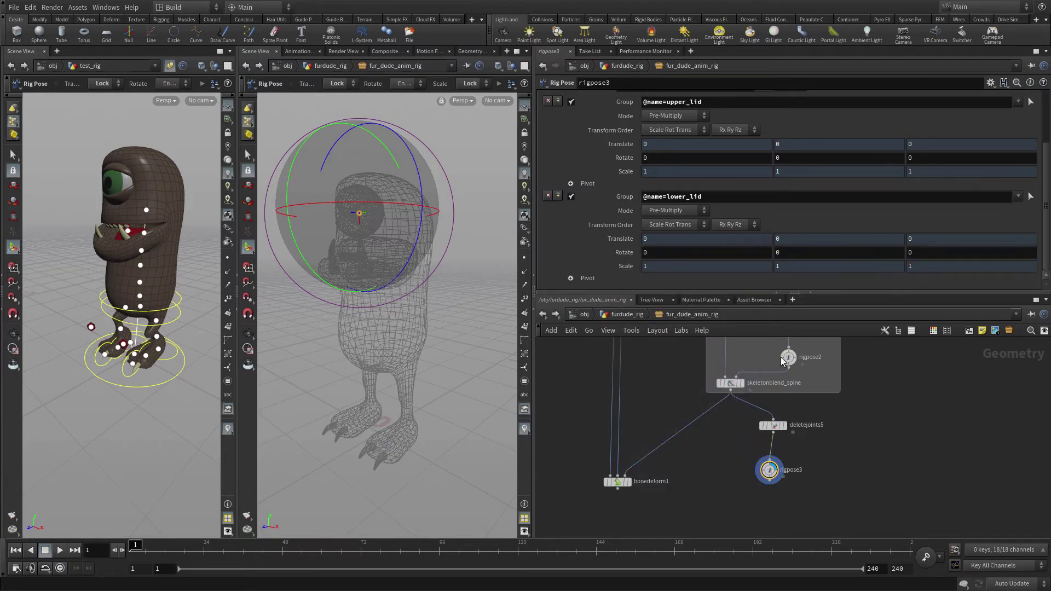
pyautogui.click(685, 532)
pyautogui.press('Tab')
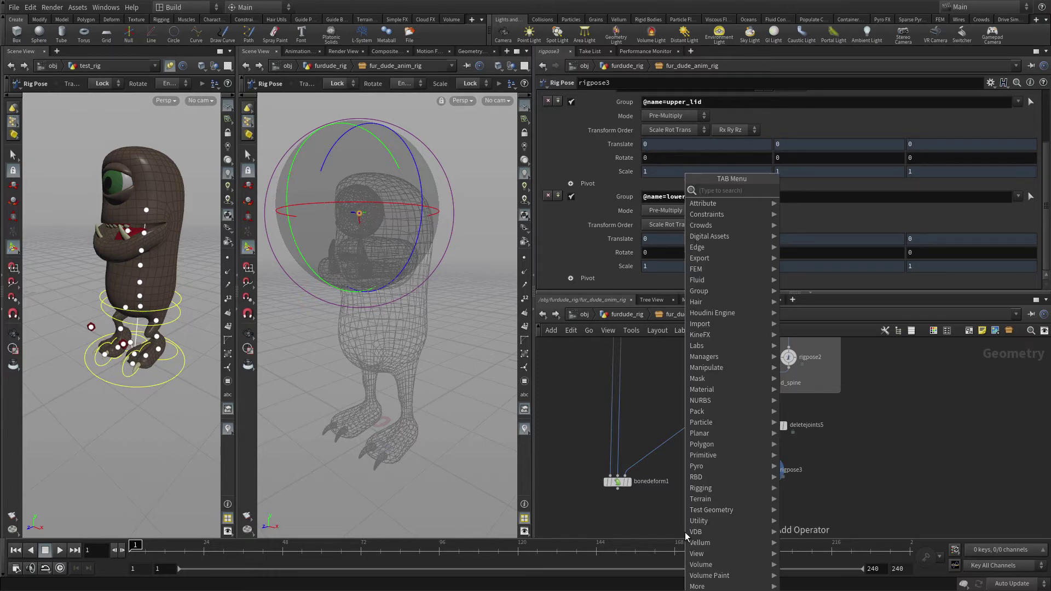
pyautogui.write('skel')
pyautogui.press('Return')
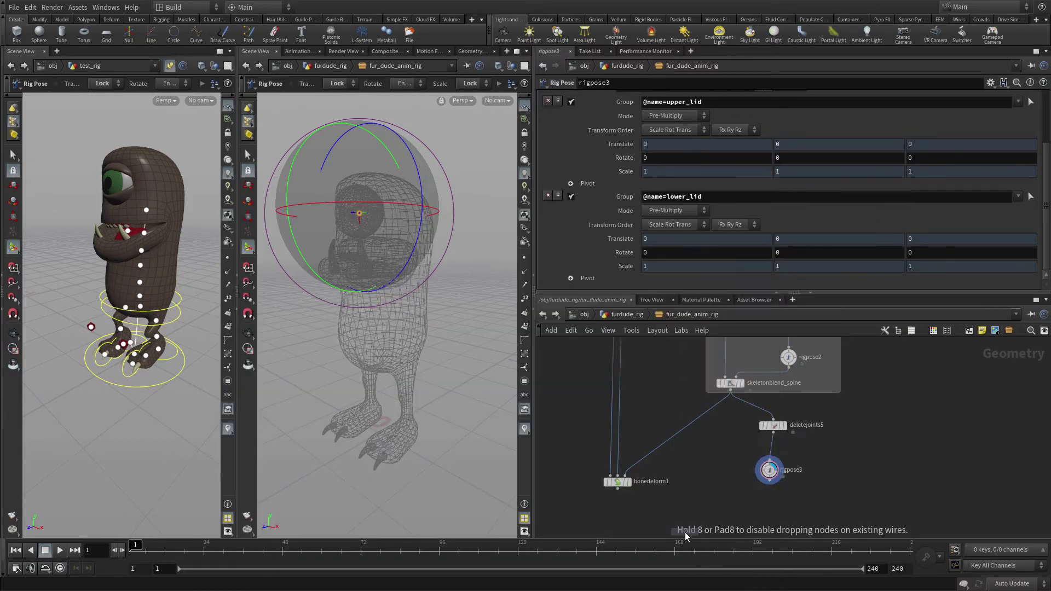
# Insert a Skeleton Blend node into the connection between skeletonblend_spine and bonedeform1
pyautogui.press('Tab')
pyautogui.write('ske')
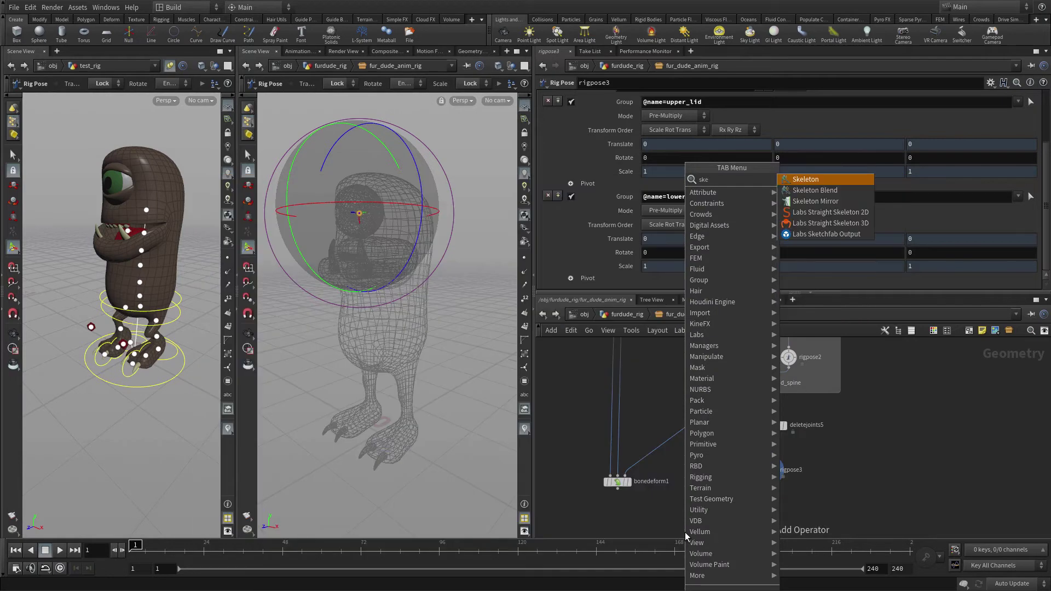
pyautogui.press('Down')
pyautogui.press('Return')
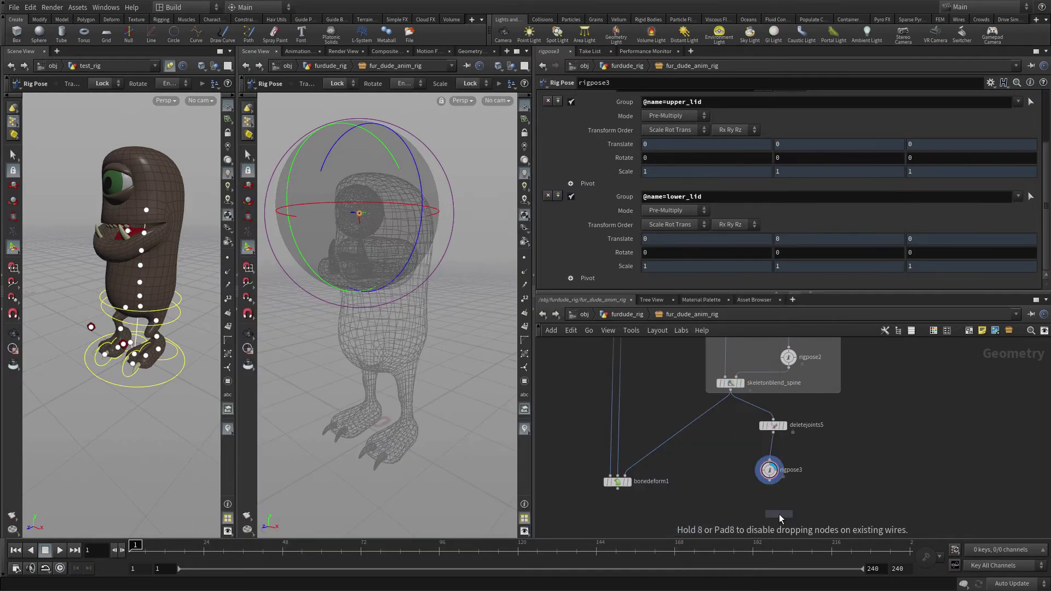
pyautogui.click(662, 451)
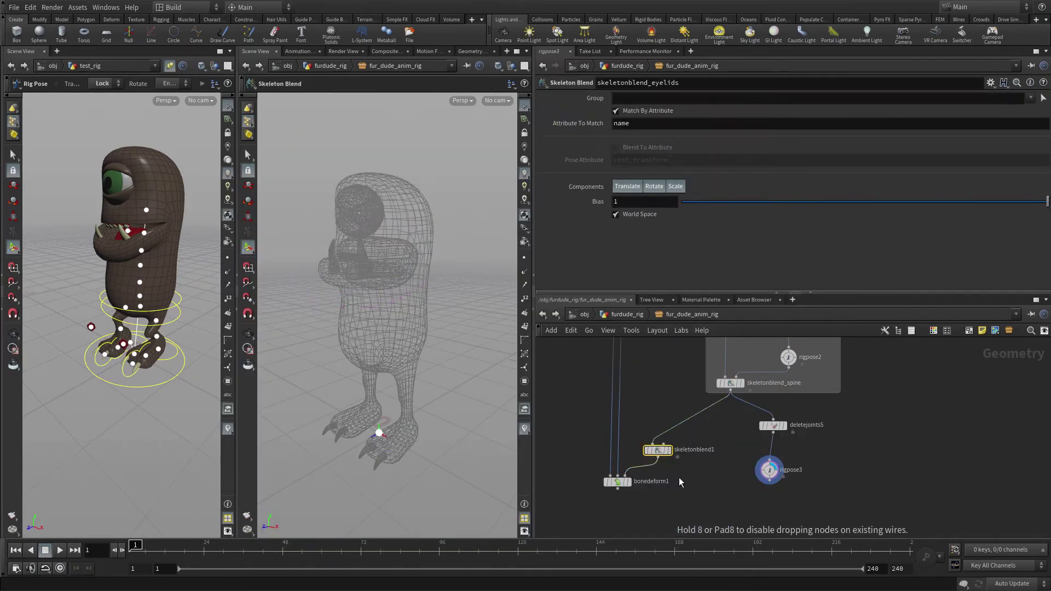
# Feed rigpose3 into the second input of skeletonblend1 and enable World Space, placing bonedeform1 lower in the network
pyautogui.click(768, 487)
pyautogui.click(674, 461)
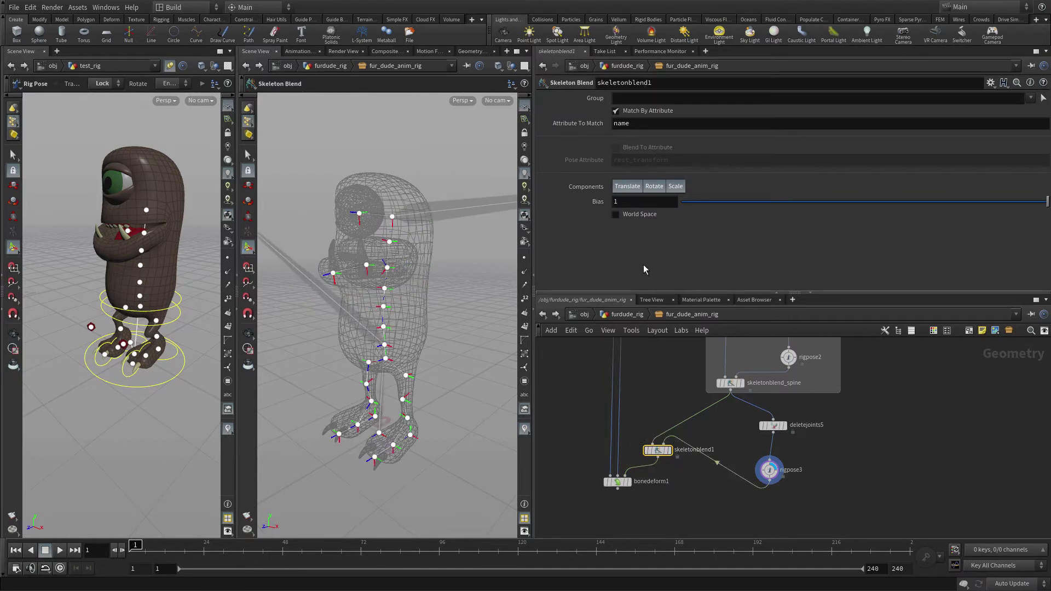
pyautogui.click(616, 214)
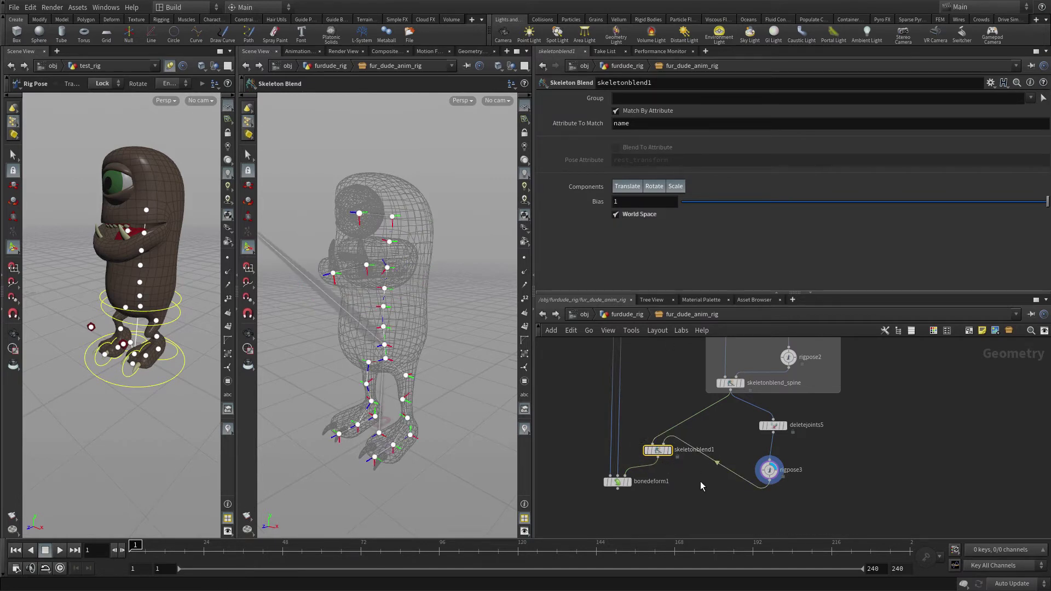
pyautogui.moveTo(621, 482); pyautogui.dragTo(621, 510)
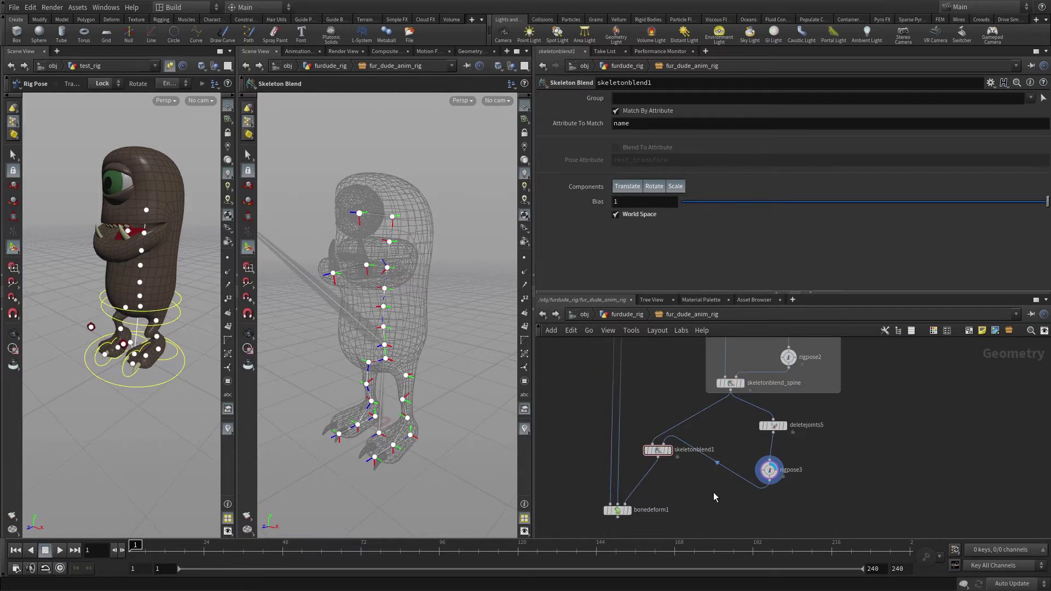
# Tidy the eyelid nodes by lowering skeletonblend1 toward bonedeform1 and spacing deletejoints5 above rigpose3
pyautogui.scroll(2, 810, 468)
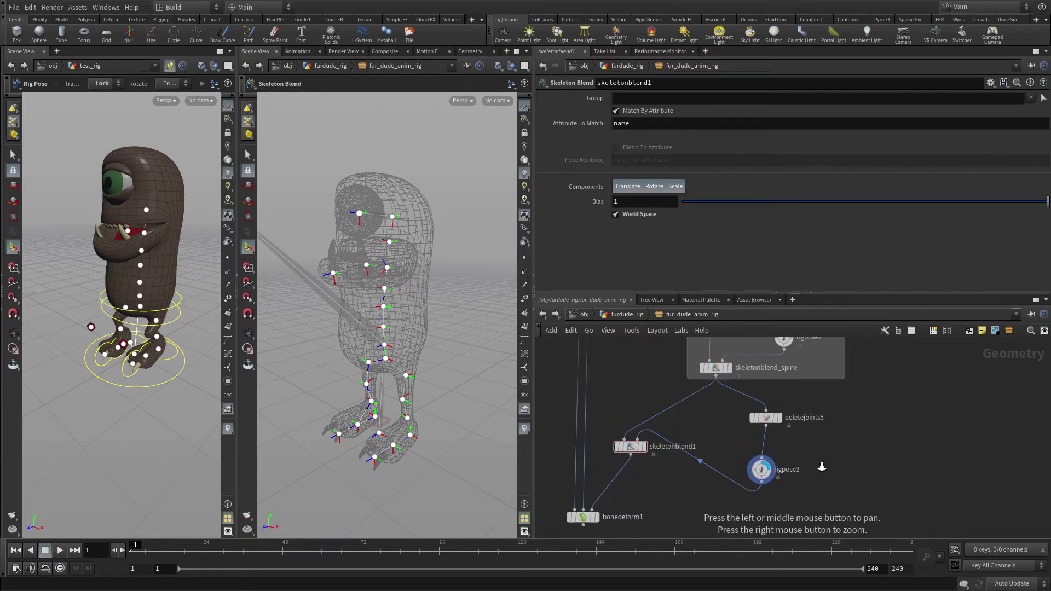
pyautogui.moveTo(630, 448); pyautogui.dragTo(643, 478)
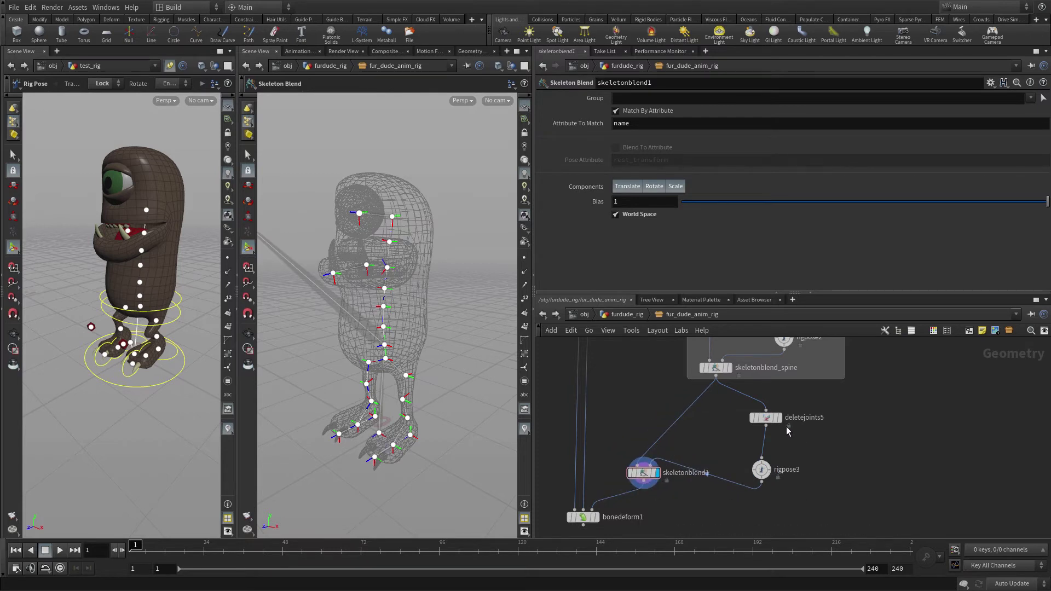
pyautogui.moveTo(766, 418); pyautogui.dragTo(766, 407)
pyautogui.moveTo(762, 476); pyautogui.dragTo(765, 473)
# Duplicate the circle4, color4 and name4 chain from the foot control section of the network
pyautogui.keyDown('alt'); pyautogui.moveTo(876, 430); pyautogui.dragTo(841, 441, button='right'); pyautogui.keyUp('alt')
pyautogui.keyDown('alt'); pyautogui.moveTo(911, 436); pyautogui.dragTo(754, 499, button='middle'); pyautogui.keyUp('alt')
pyautogui.keyDown('alt'); pyautogui.moveTo(824, 461); pyautogui.dragTo(754, 517, button='middle'); pyautogui.keyUp('alt')
pyautogui.keyDown('alt'); pyautogui.moveTo(893, 459); pyautogui.dragTo(863, 475, button='right'); pyautogui.keyUp('alt')
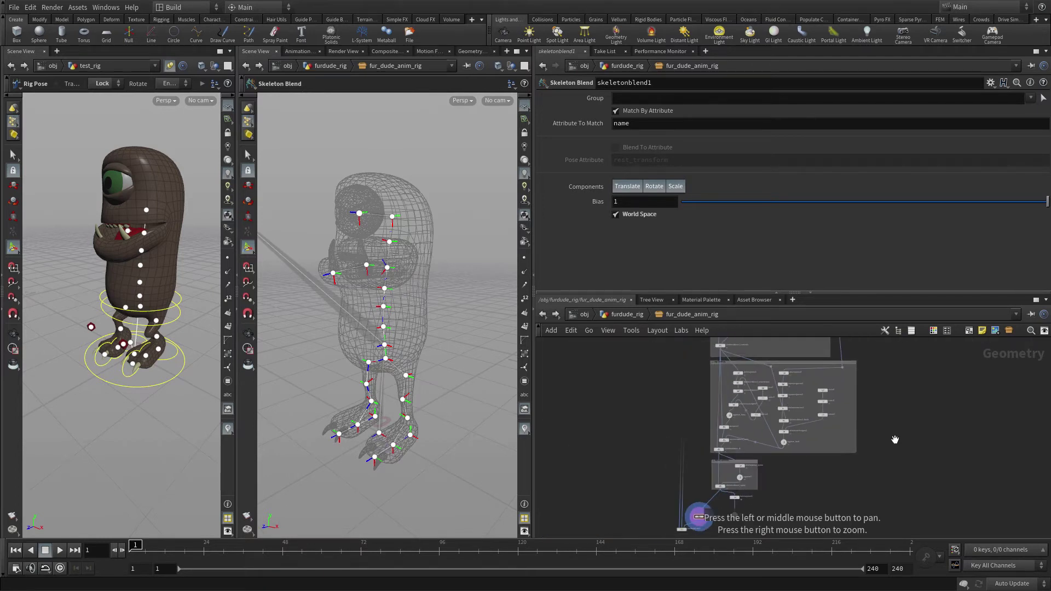
pyautogui.keyDown('alt'); pyautogui.moveTo(898, 430); pyautogui.dragTo(752, 522, button='middle'); pyautogui.keyUp('alt')
pyautogui.keyDown('alt'); pyautogui.moveTo(762, 485); pyautogui.dragTo(881, 454, button='middle'); pyautogui.keyUp('alt')
pyautogui.keyDown('alt'); pyautogui.moveTo(884, 455); pyautogui.dragTo(937, 425, button='right'); pyautogui.keyUp('alt')
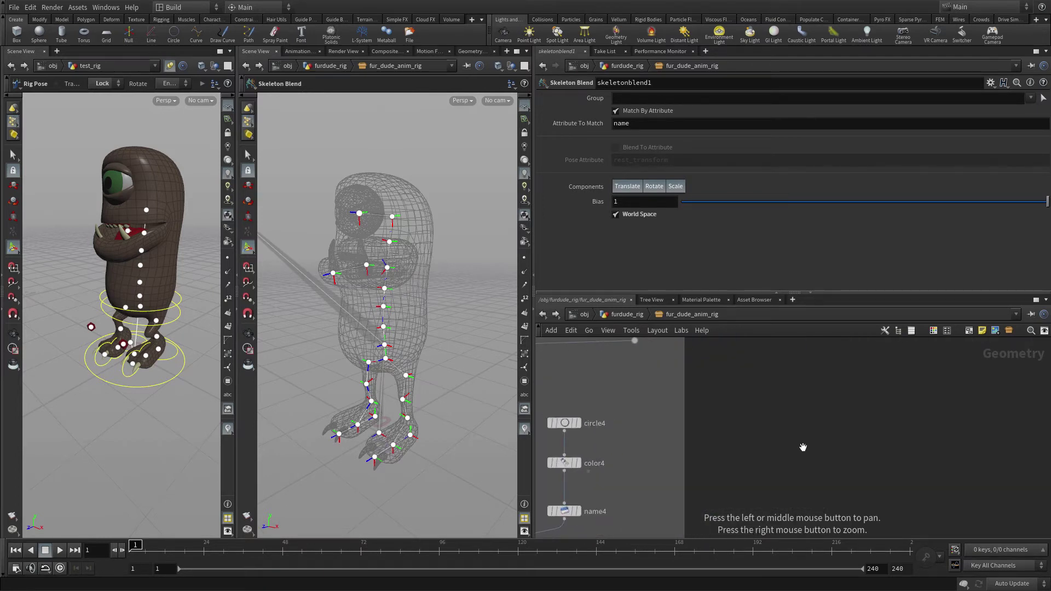
pyautogui.moveTo(803, 448); pyautogui.dragTo(963, 388)
pyautogui.moveTo(855, 483); pyautogui.dragTo(673, 339)
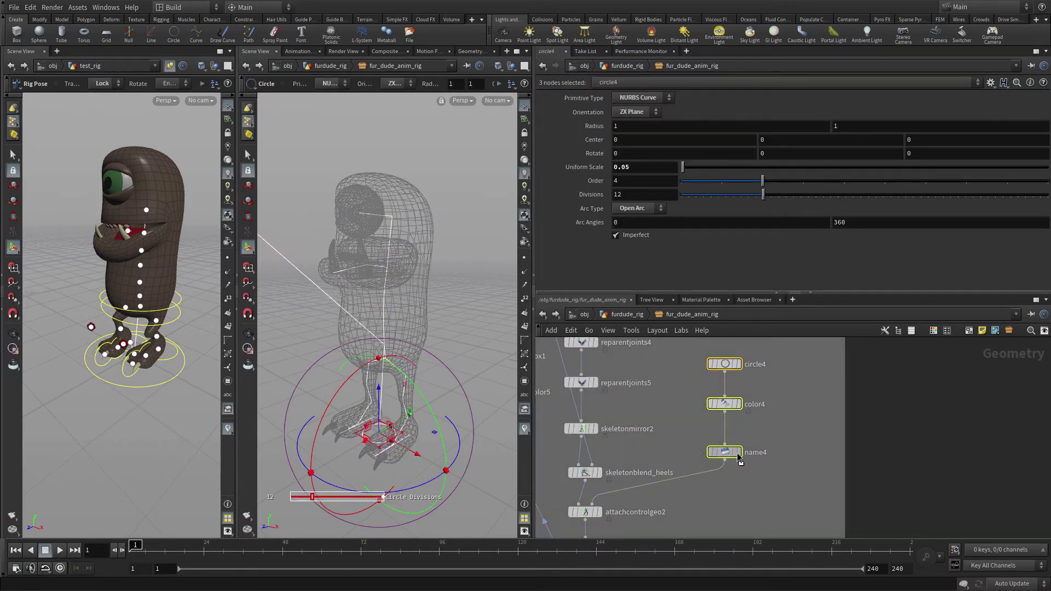
pyautogui.keyDown('alt'); pyautogui.moveTo(728, 454); pyautogui.dragTo(922, 499); pyautogui.keyUp('alt')
# Place the copied circle5, color6 and name6 chain beside deletejoints5 and rigpose3
pyautogui.moveTo(860, 482); pyautogui.dragTo(855, 327, button='middle')
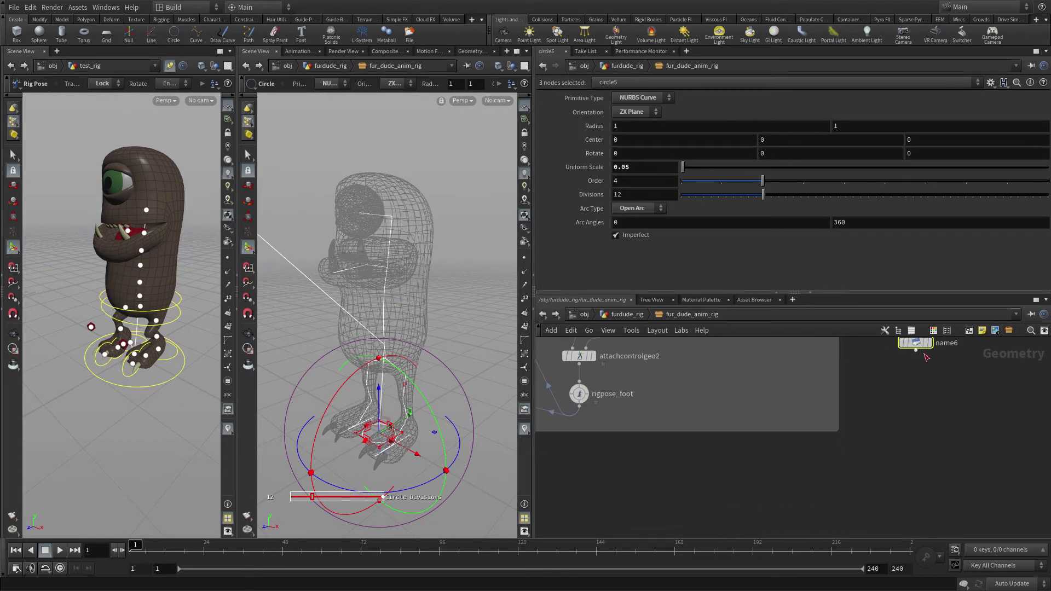
pyautogui.moveTo(916, 343); pyautogui.dragTo(686, 508)
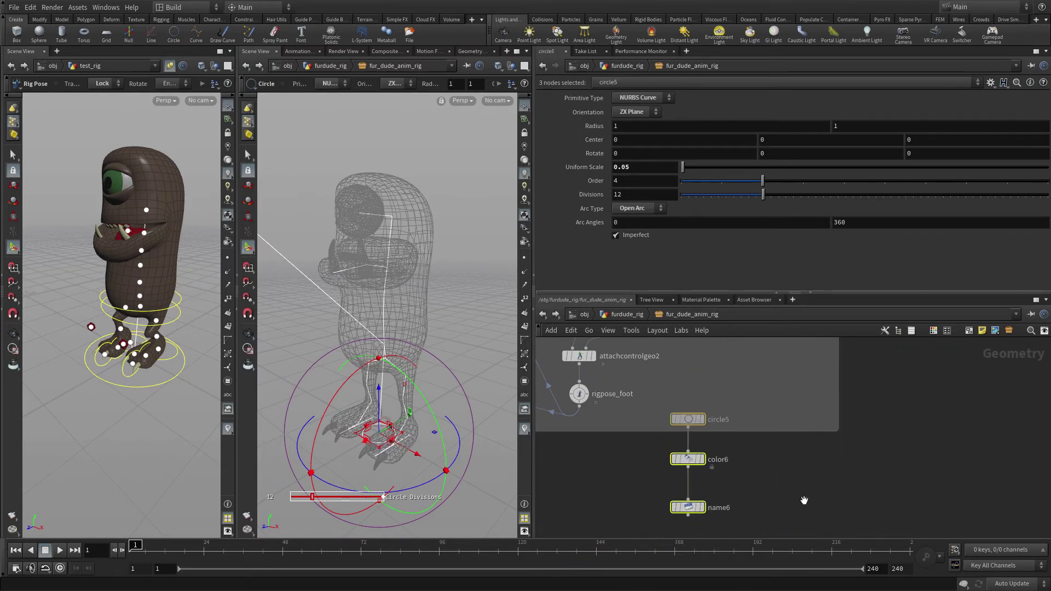
pyautogui.keyDown('alt'); pyautogui.moveTo(807, 498); pyautogui.dragTo(745, 506, button='right'); pyautogui.keyUp('alt')
pyautogui.moveTo(748, 500); pyautogui.dragTo(742, 472)
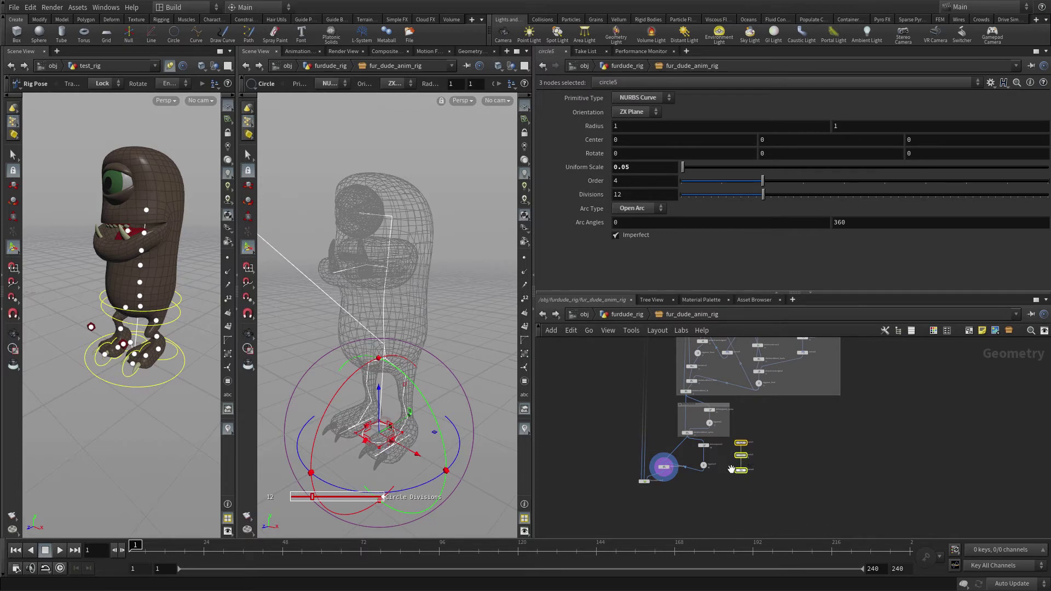
pyautogui.keyDown('alt'); pyautogui.moveTo(722, 508); pyautogui.dragTo(762, 462, button='right'); pyautogui.keyUp('alt')
pyautogui.moveTo(761, 463); pyautogui.dragTo(740, 533)
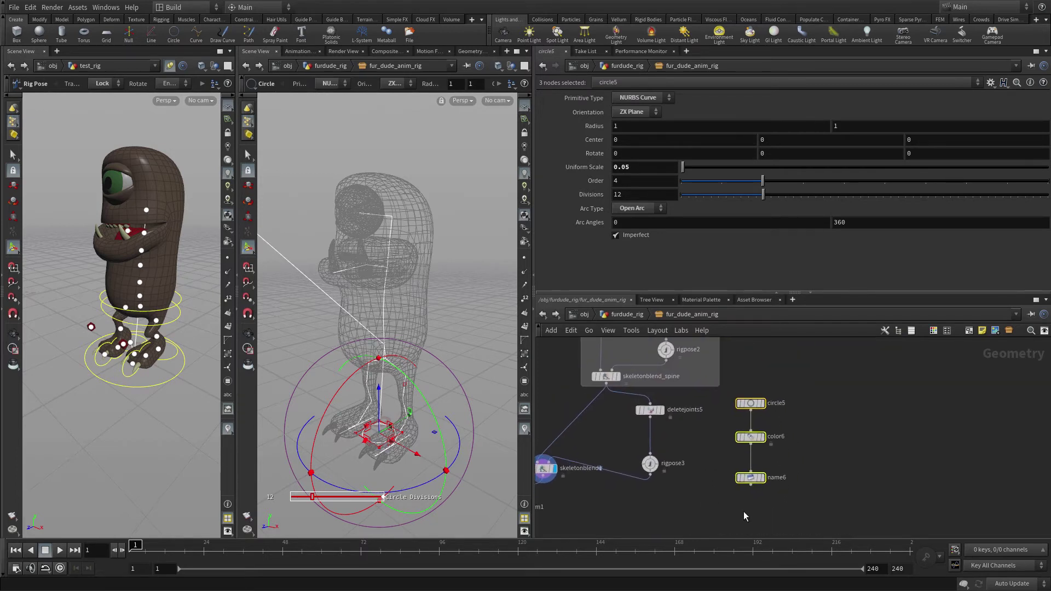
# Set circle5's Uniform Scale to 0.075 and its Center X to -0.01
pyautogui.click(759, 405)
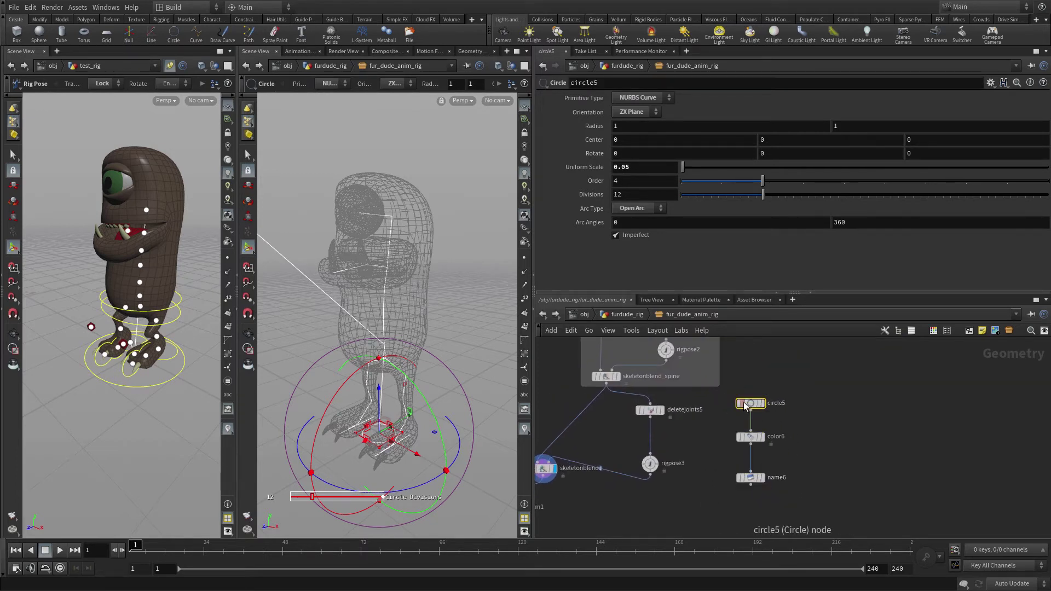
pyautogui.click(624, 167)
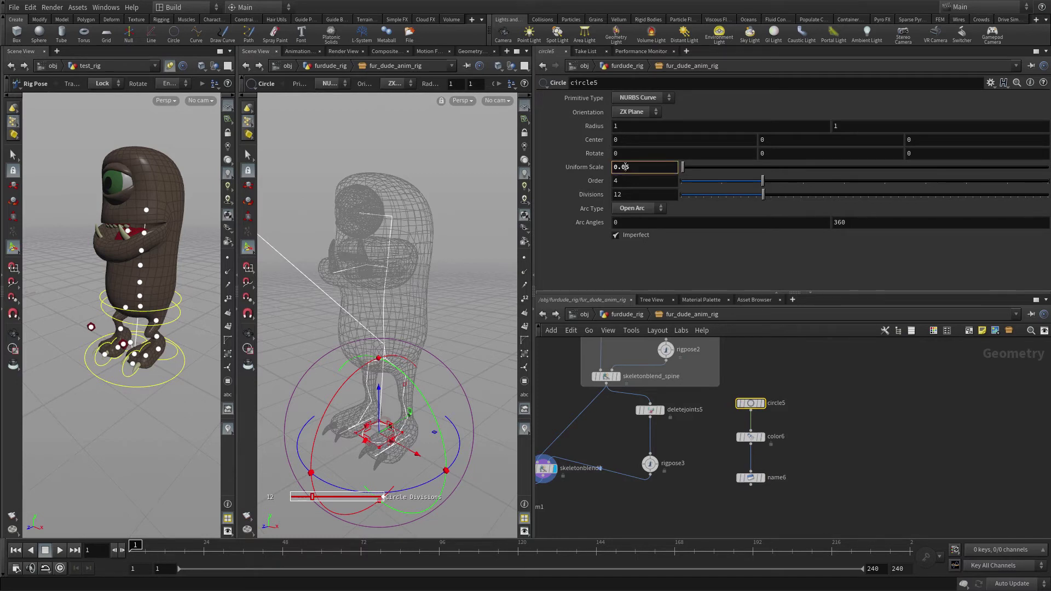
pyautogui.press('Return')
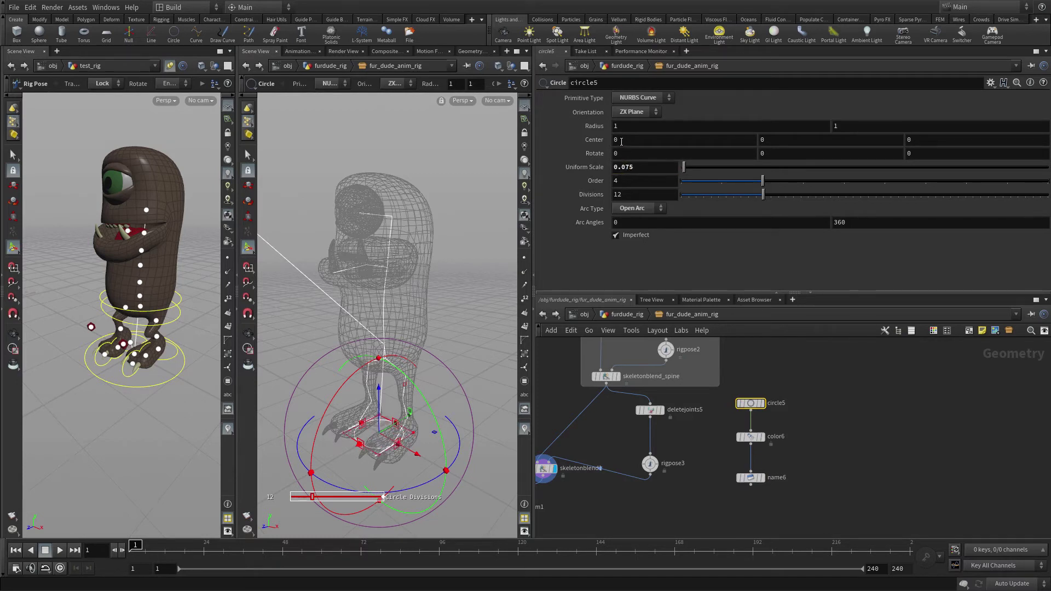
pyautogui.click(612, 140)
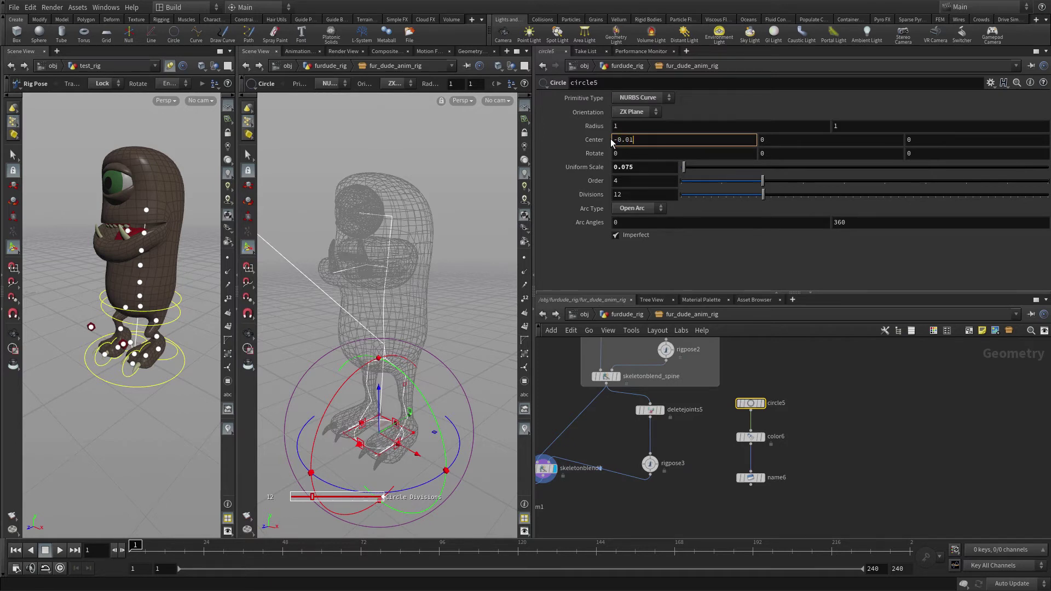
pyautogui.press('Return')
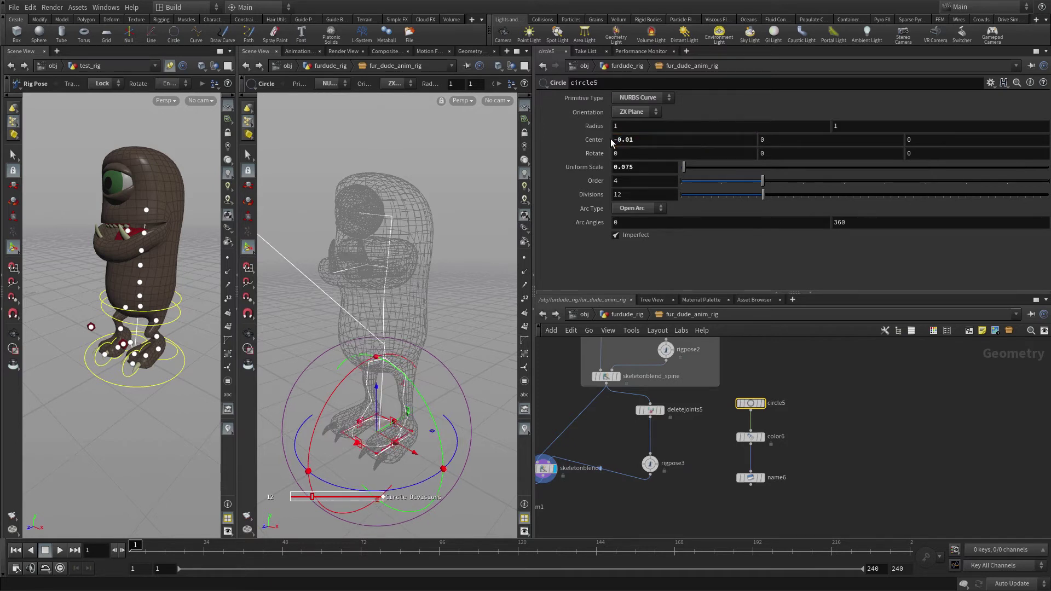
# Change the color6 node's colour to pure blue (0, 0, 1)
pyautogui.click(756, 439)
pyautogui.click(625, 167)
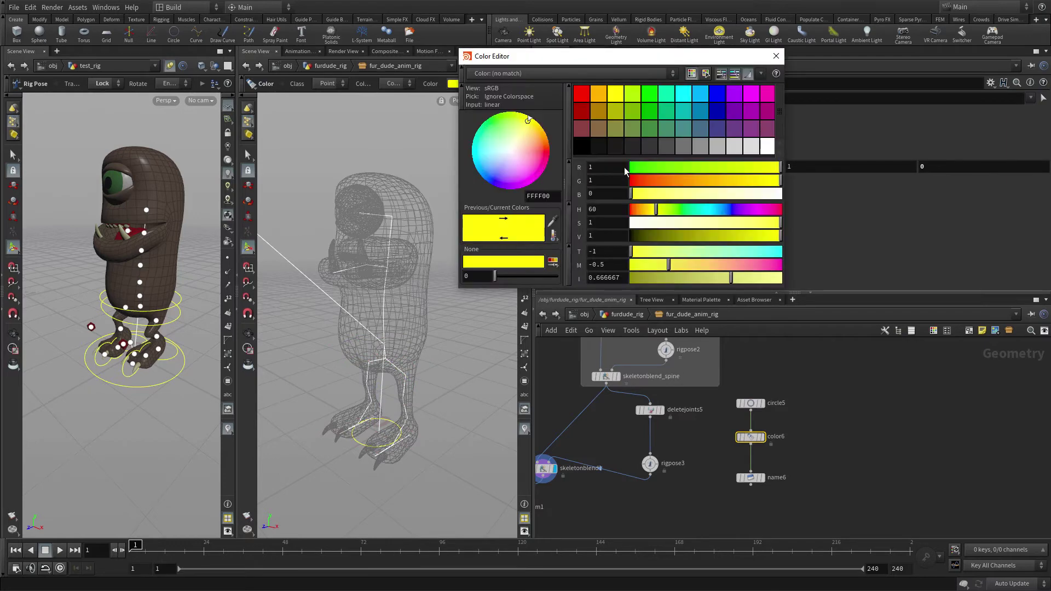
pyautogui.click(717, 96)
pyautogui.click(776, 56)
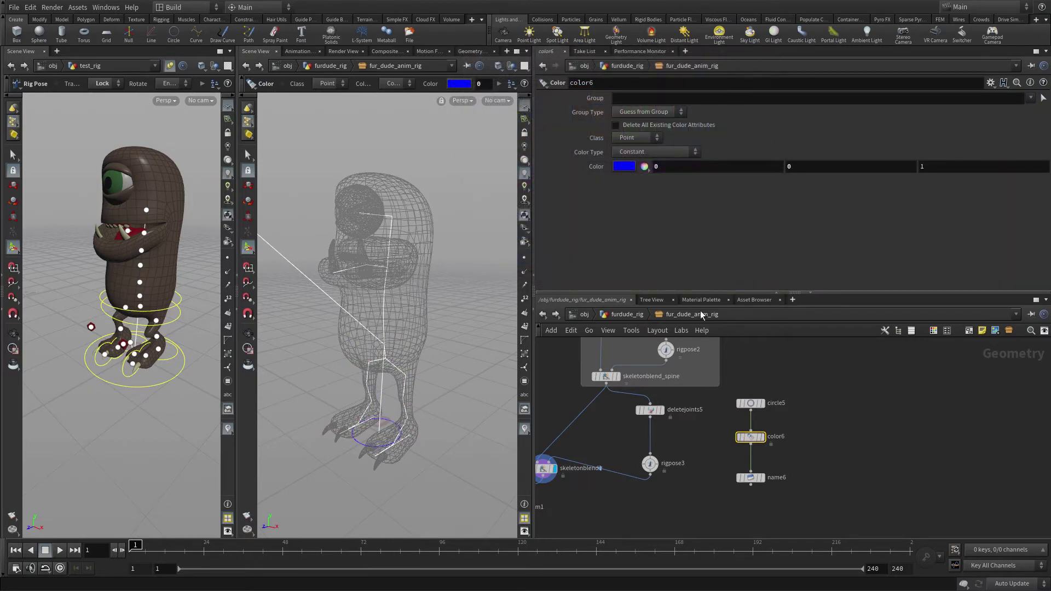
# Set the Name value in the name6 node to UPLID_CTRL
pyautogui.click(751, 478)
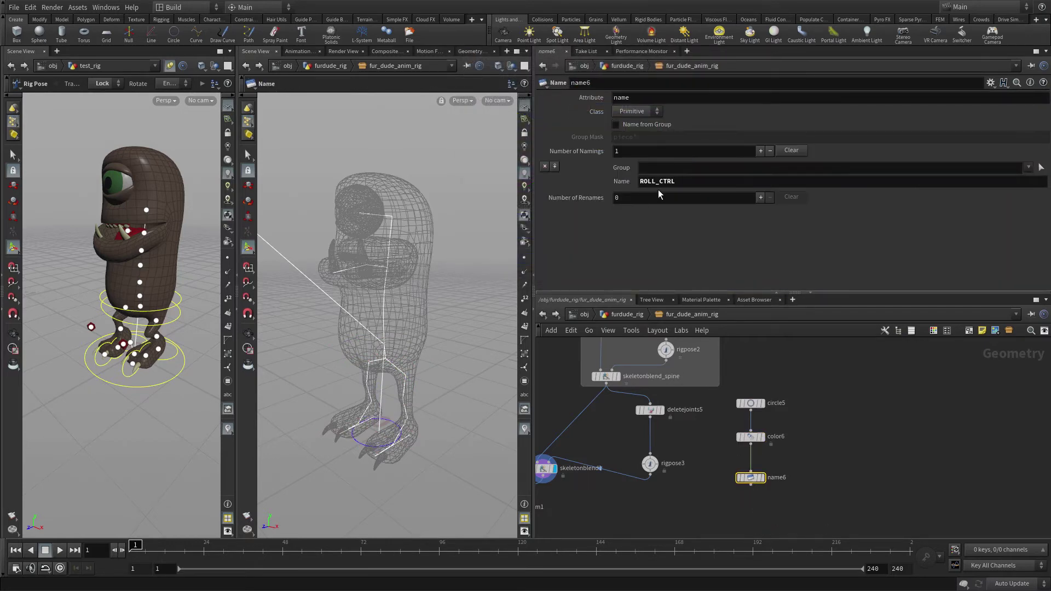
pyautogui.doubleClick(656, 181)
pyautogui.write('LOW')
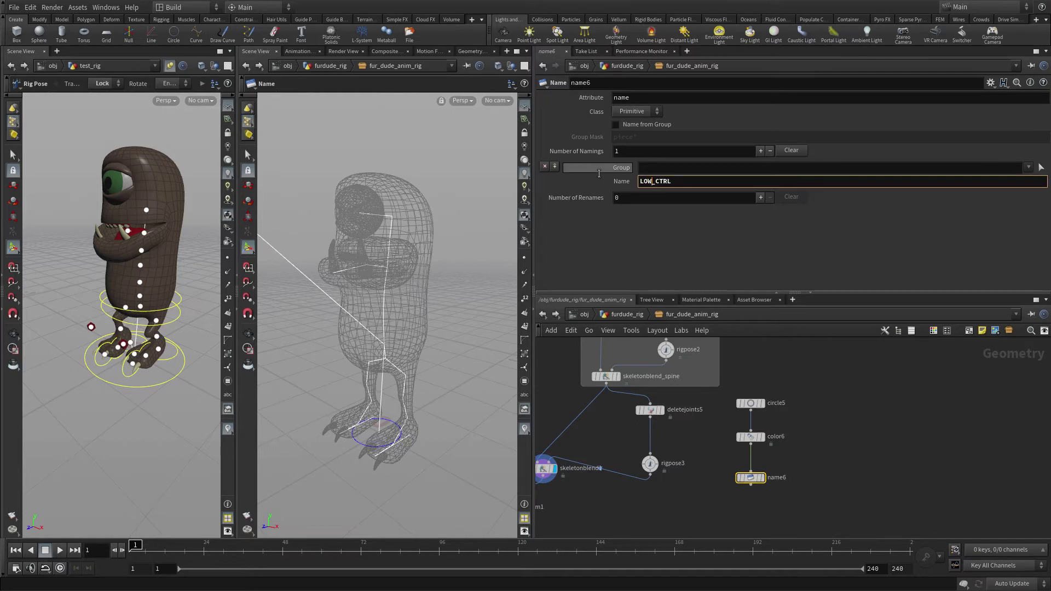
pyautogui.write('LI')
pyautogui.press('BackSpace')
pyautogui.press('BackSpace')
pyautogui.press('BackSpace')
pyautogui.press('BackSpace')
pyautogui.press('BackSpace')
pyautogui.press('BackSpace')
pyautogui.write('UPLID')
pyautogui.press('Return')
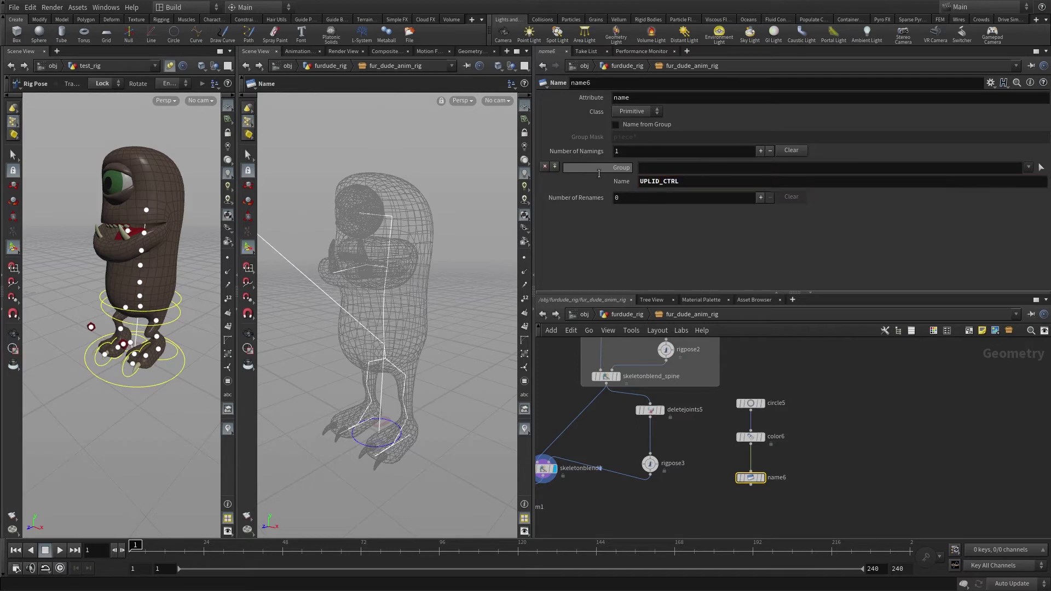
# Duplicate the circle5, color6 and name6 chain alongside and set the copied circle's Center X to 0.01
pyautogui.moveTo(768, 512); pyautogui.dragTo(819, 407)
pyautogui.click(882, 408)
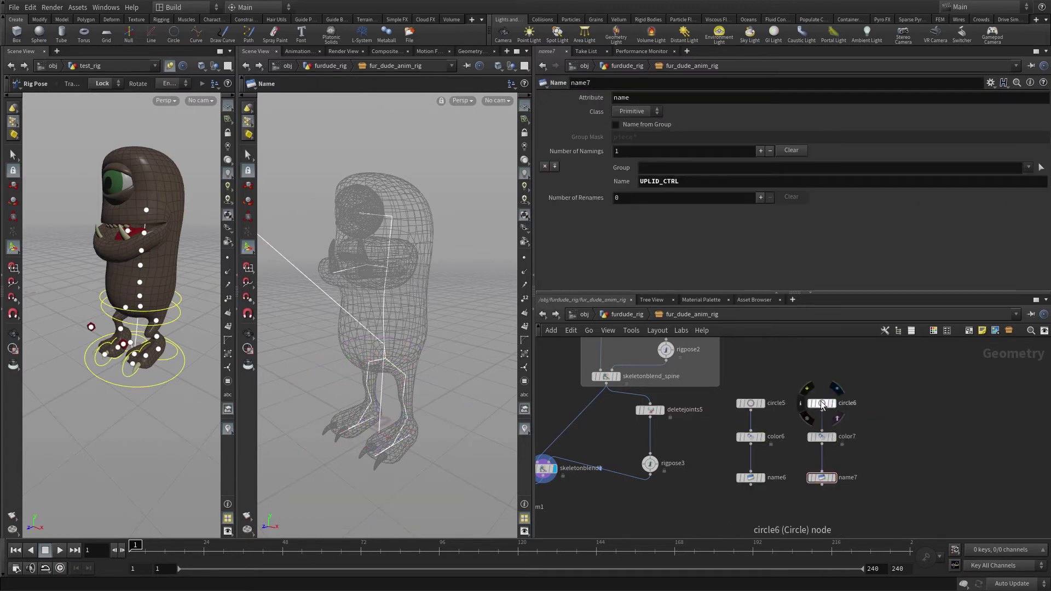
pyautogui.click(824, 403)
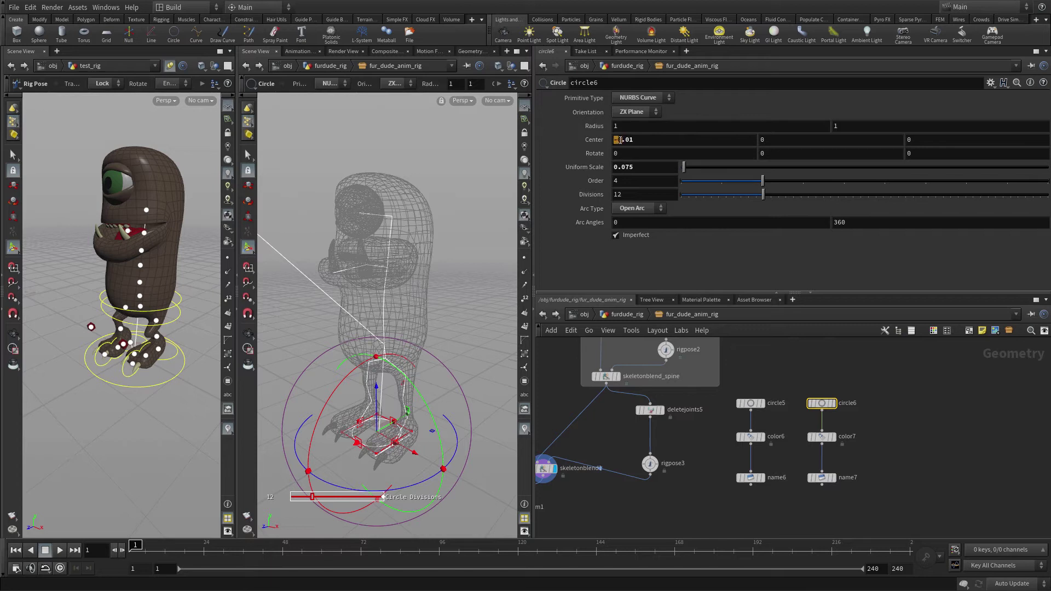
pyautogui.moveTo(613, 140); pyautogui.dragTo(617, 140)
pyautogui.press('BackSpace')
# Add a Merge node below the two control chains and connect name6 and name7 into it
pyautogui.click(881, 467)
pyautogui.press('Tab')
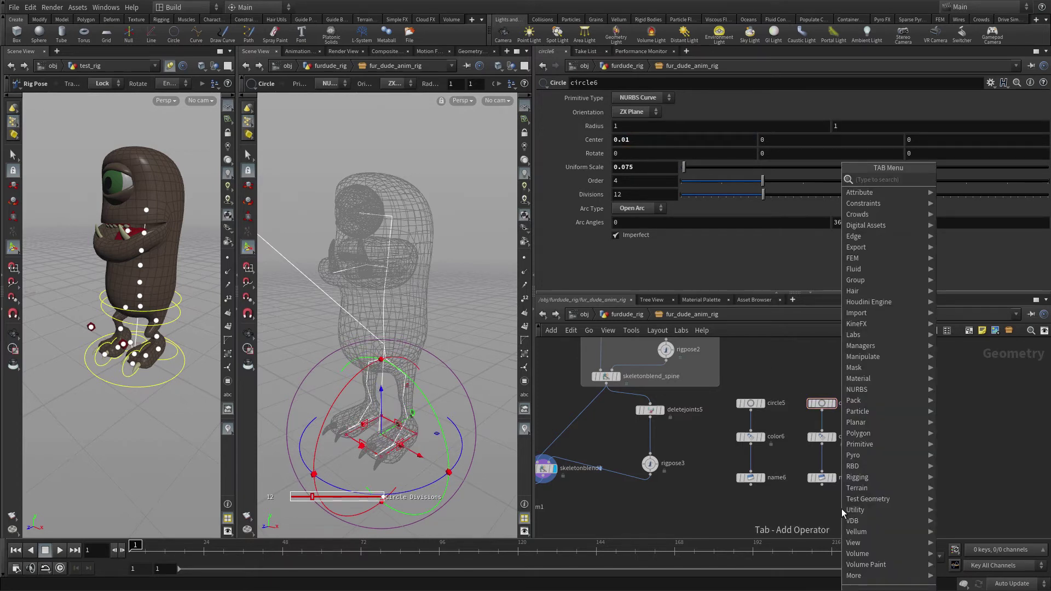
pyautogui.write('mer')
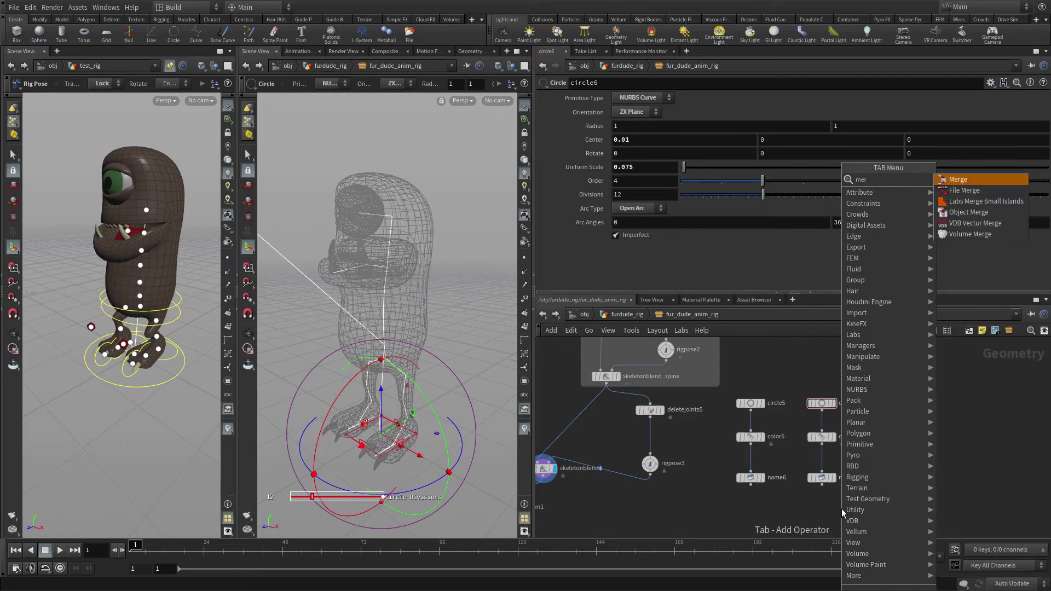
pyautogui.press('Return')
pyautogui.click(782, 513)
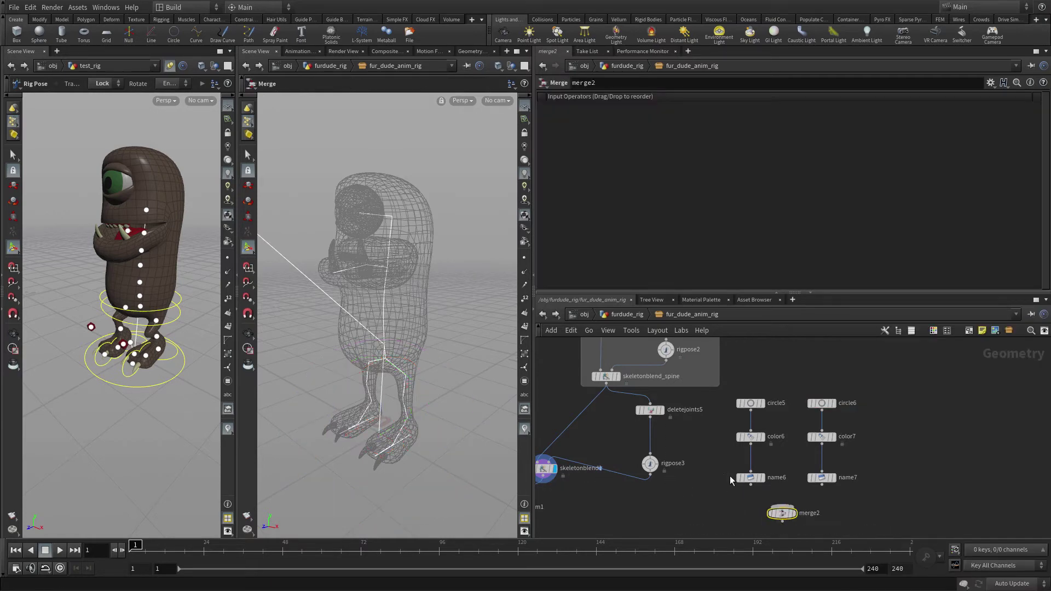
pyautogui.moveTo(781, 482); pyautogui.dragTo(828, 497)
pyautogui.click(823, 486)
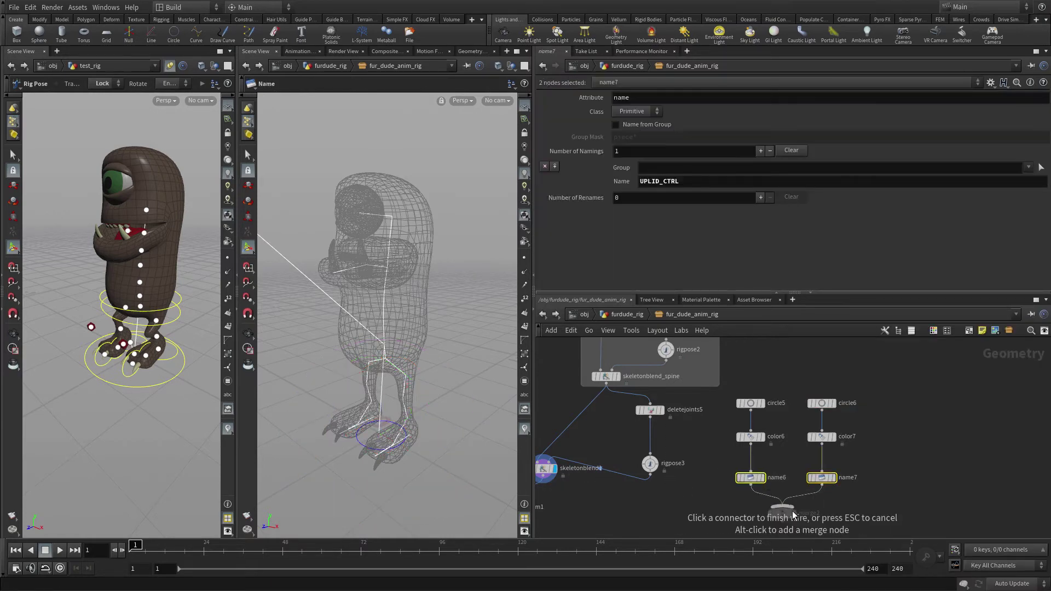
pyautogui.click(793, 512)
pyautogui.click(789, 512)
# Set the Name value in the name7 node to LOWLID_CTRL
pyautogui.click(820, 477)
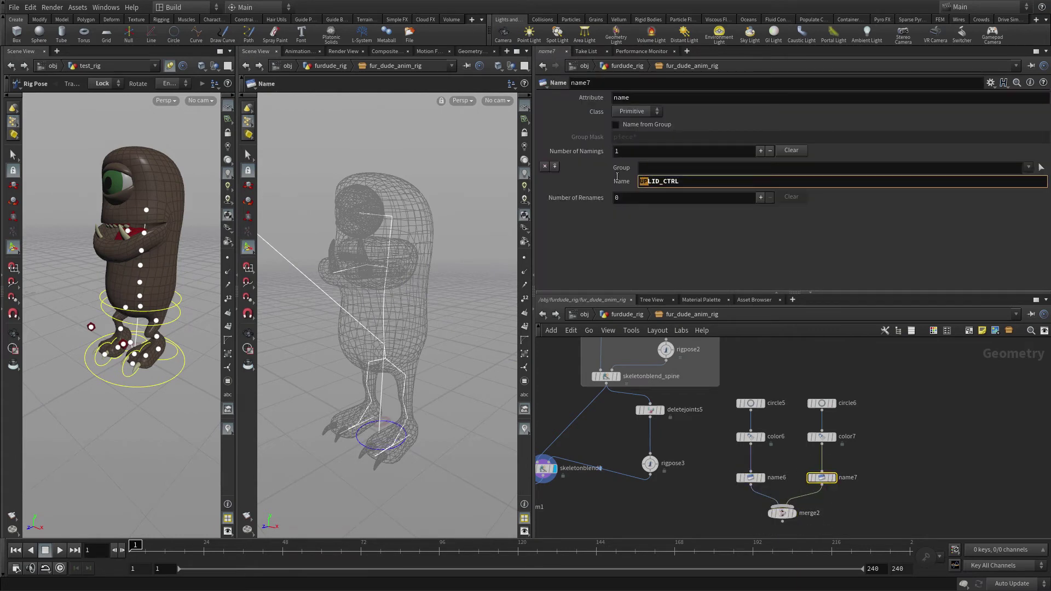
pyautogui.write('W')
pyautogui.press('Return')
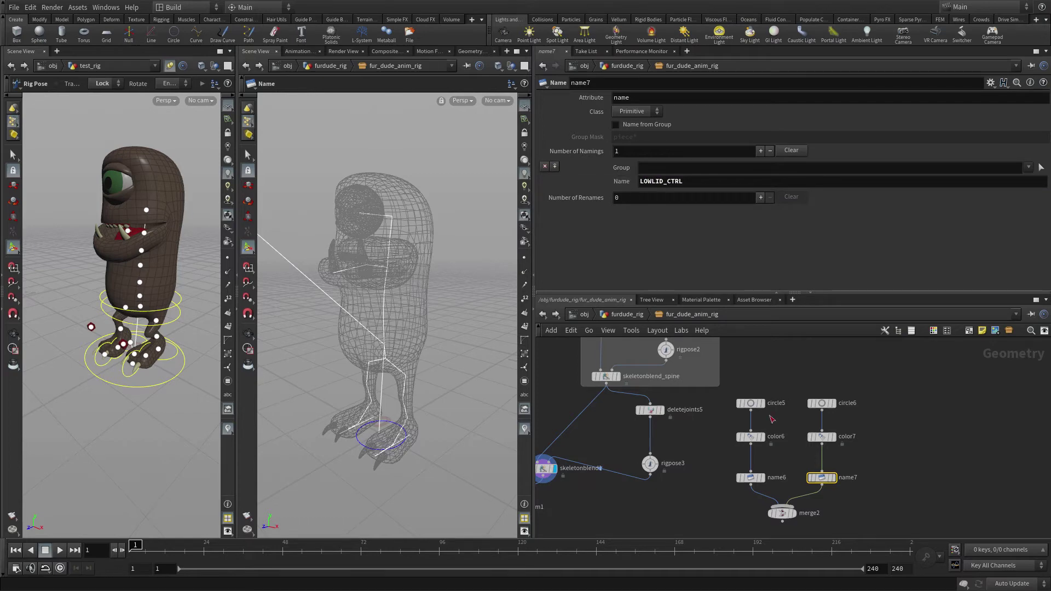
# Insert an Attach Control Geometry node between deletejoints5 and rigpose3, spacing both nodes lower in the network
pyautogui.keyDown('alt'); pyautogui.moveTo(891, 411); pyautogui.dragTo(896, 451, button='right'); pyautogui.keyUp('alt')
pyautogui.keyDown('alt'); pyautogui.moveTo(896, 451); pyautogui.dragTo(917, 419, button='middle'); pyautogui.keyUp('alt')
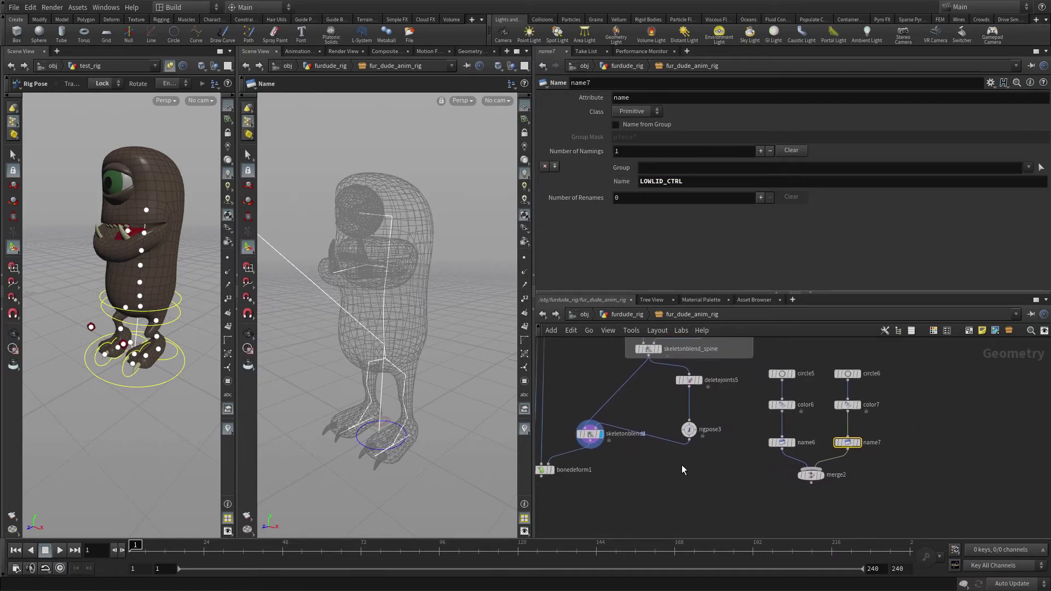
pyautogui.press('Tab')
pyautogui.write('att')
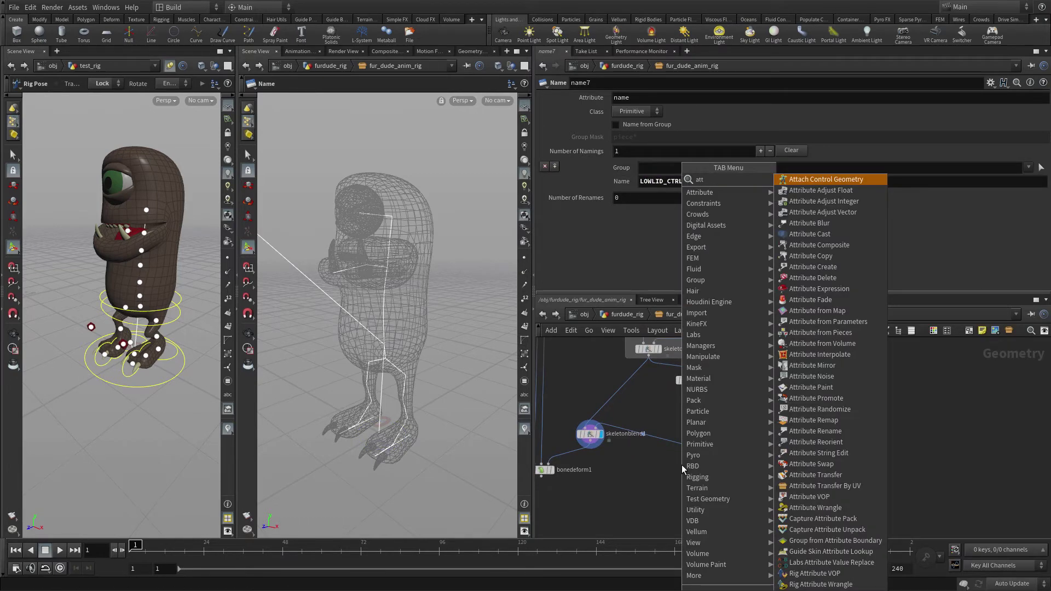
pyautogui.press('Return')
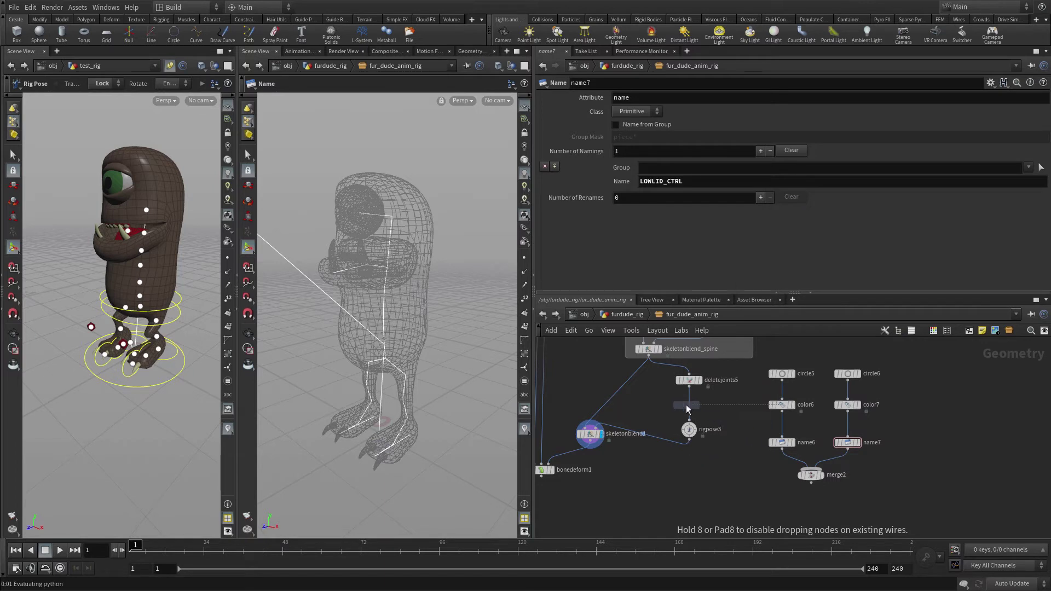
pyautogui.click(690, 405)
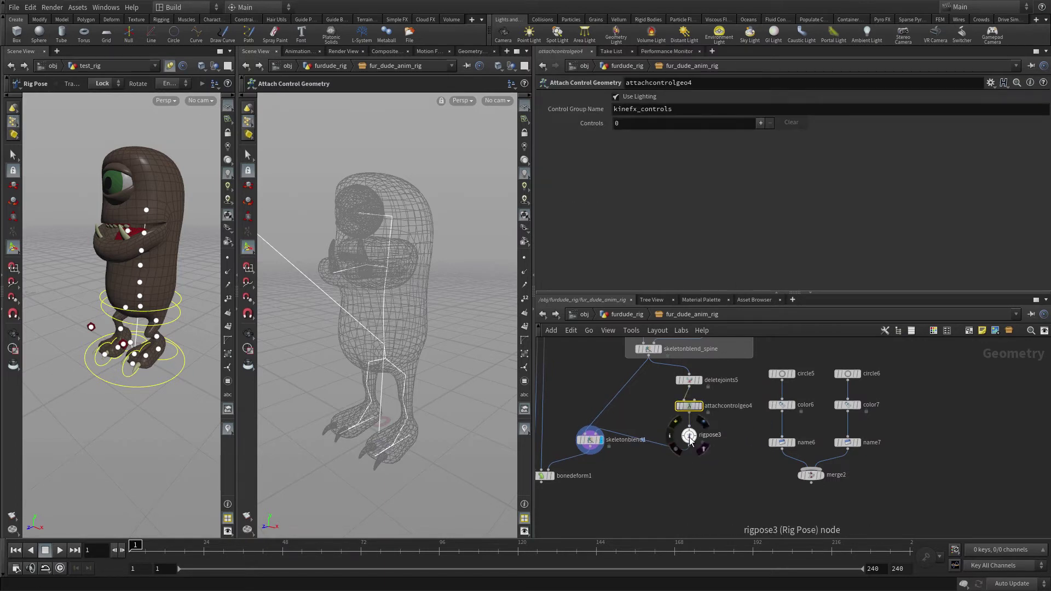
pyautogui.moveTo(689, 431); pyautogui.dragTo(667, 482)
pyautogui.moveTo(688, 406); pyautogui.dragTo(697, 452)
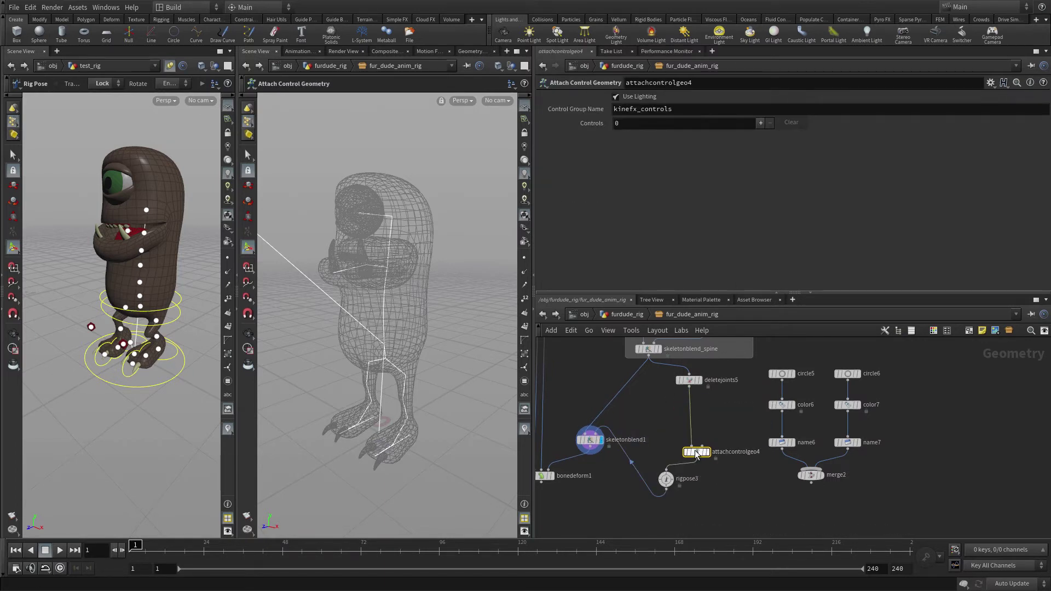
# Feed merge2 into the second input of attachcontrolgeo4, display that node and add one control entry
pyautogui.click(809, 484)
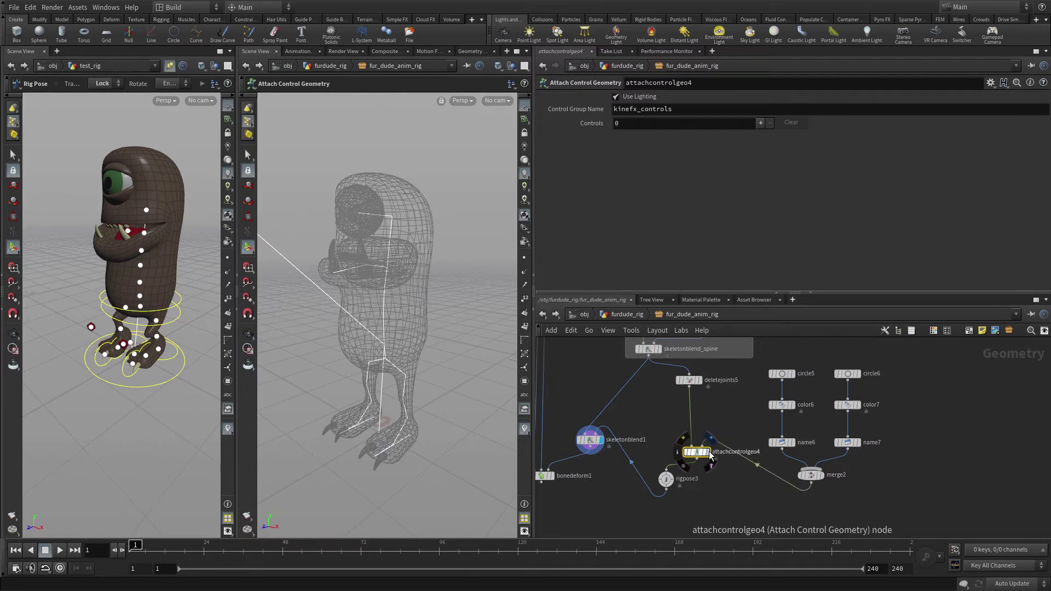
pyautogui.click(694, 462)
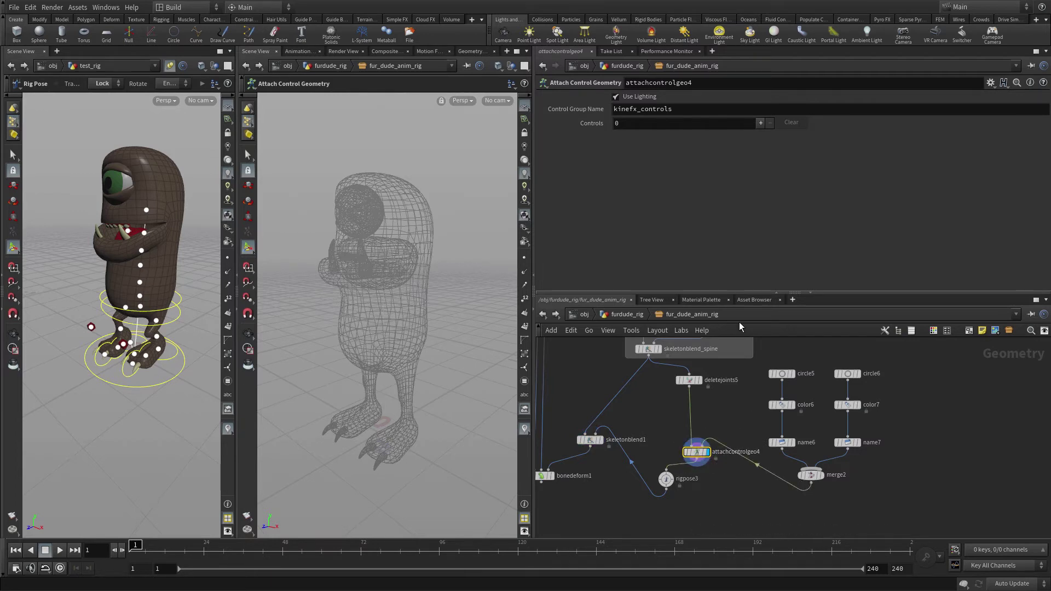
pyautogui.click(760, 123)
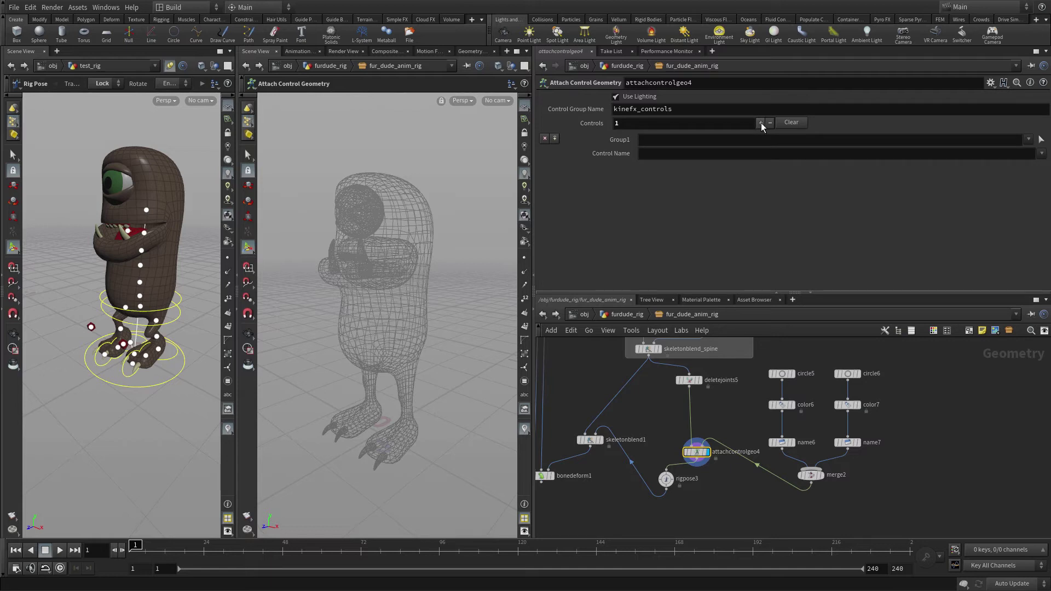
# Add a second control entry to attachcontrolgeo4, assigning the upper_lid joint to Group1 and the lower_lid joint to Group2
pyautogui.click(760, 123)
pyautogui.click(1042, 139)
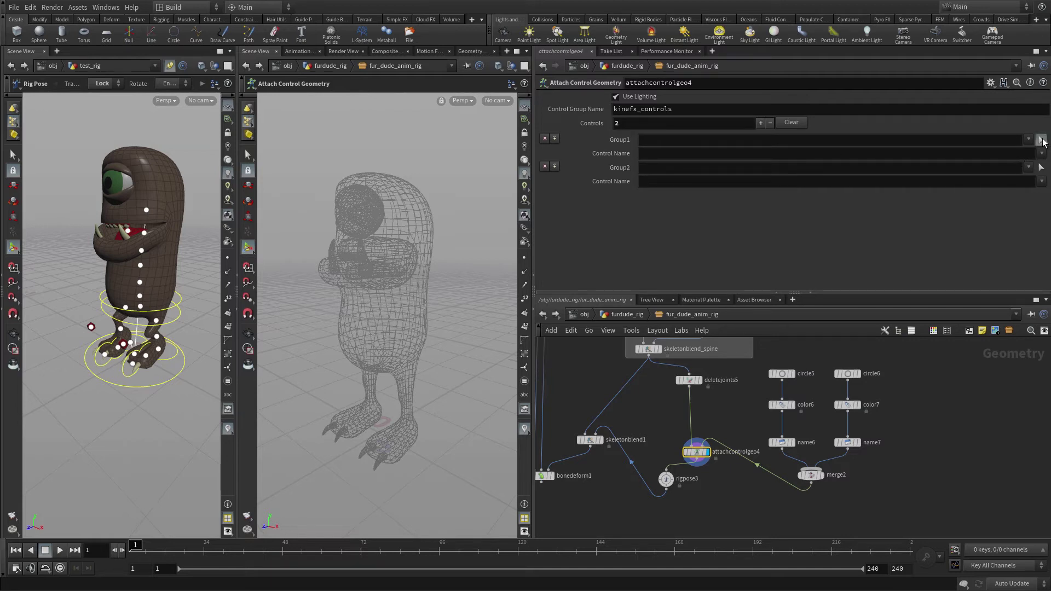
pyautogui.click(356, 151)
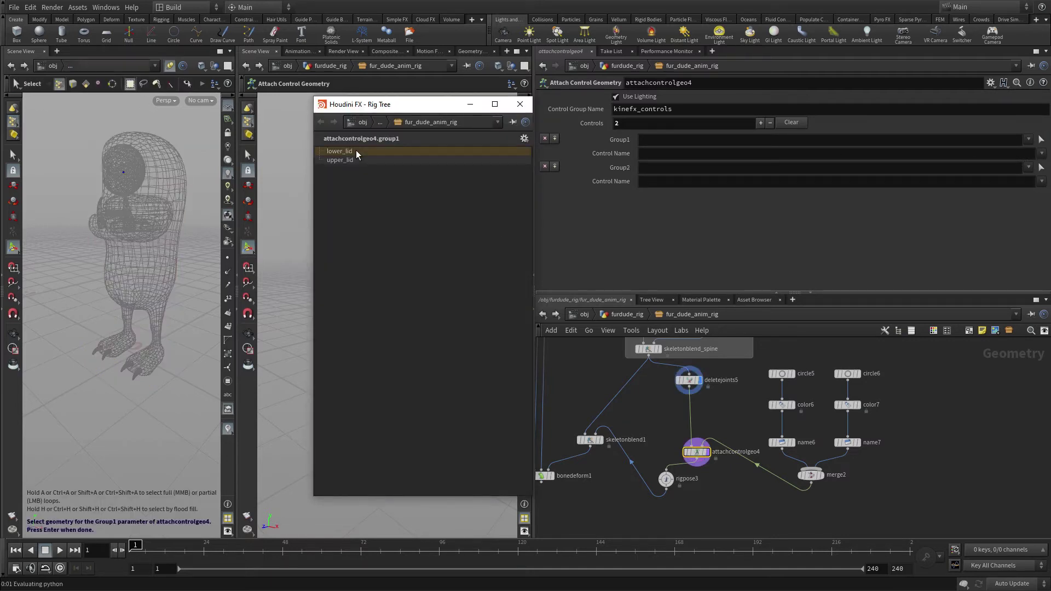
pyautogui.click(359, 159)
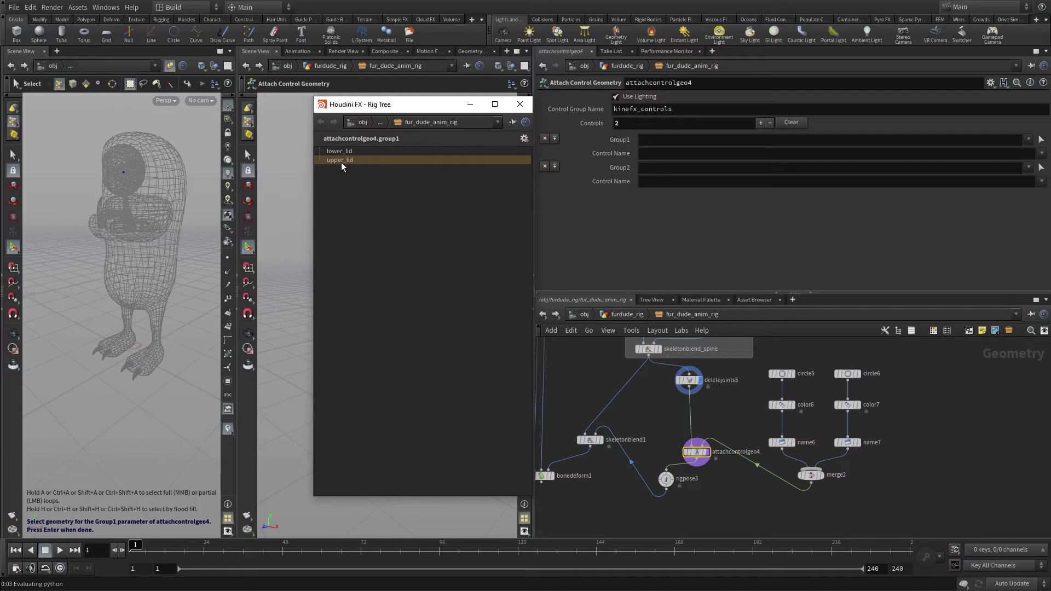
pyautogui.press('Return')
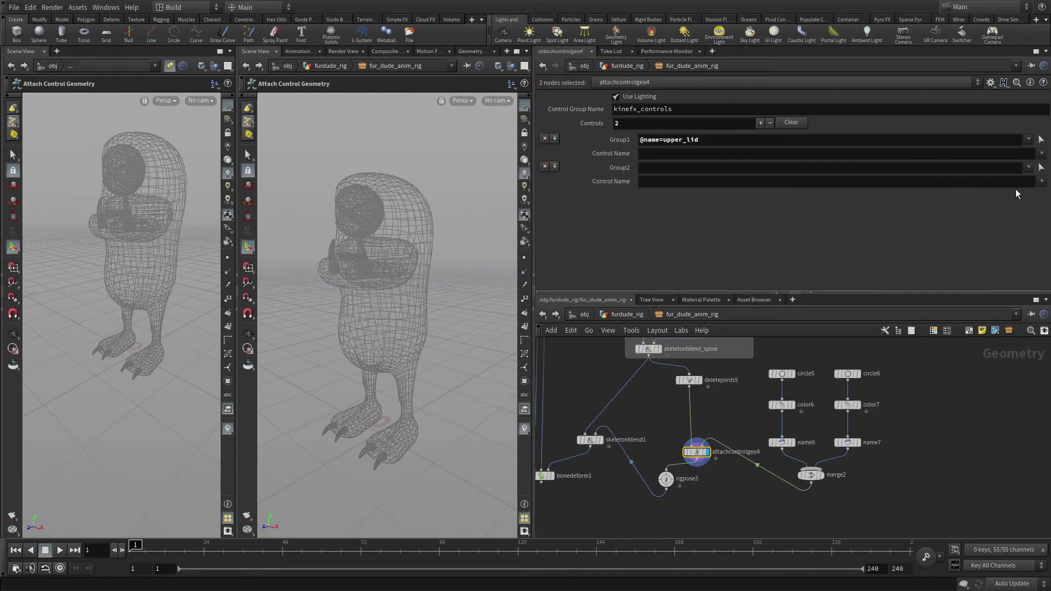
pyautogui.click(1041, 169)
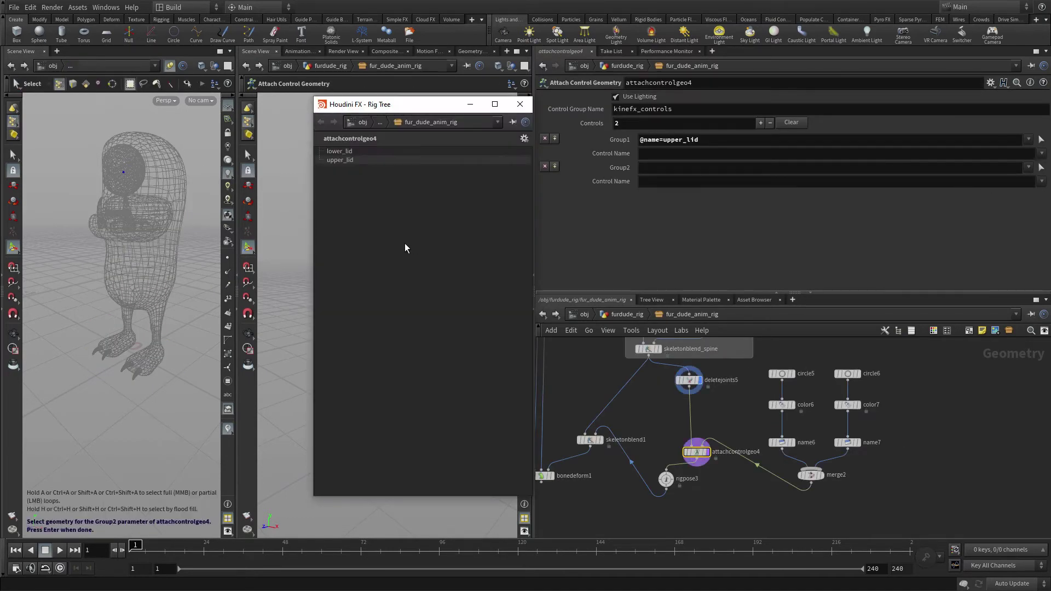
pyautogui.click(340, 151)
pyautogui.press('Return')
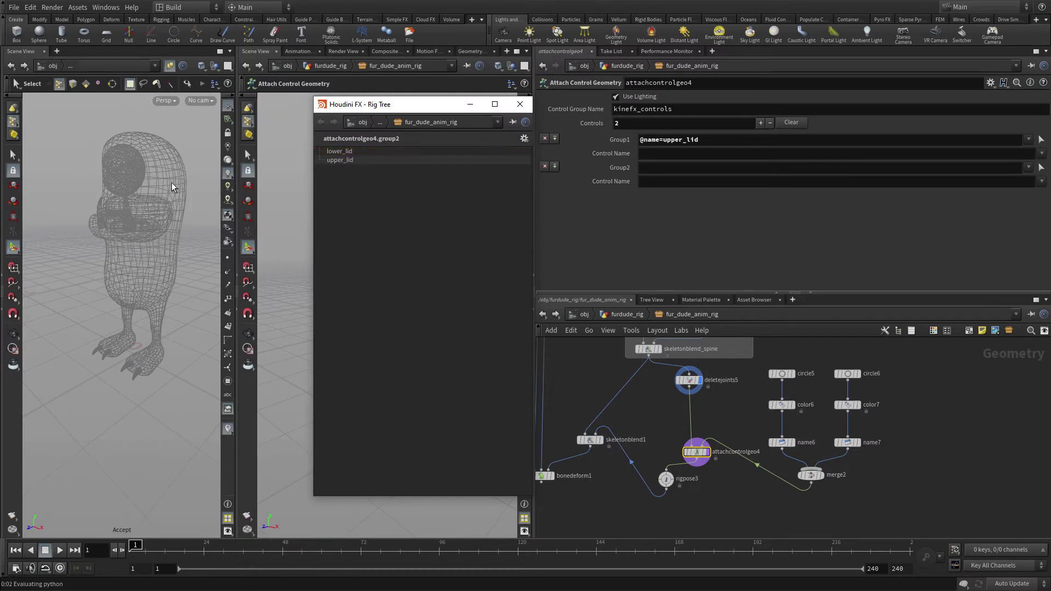
# Set the Control Name to UPLID_CTRL for the upper_lid entry and LOWLID_CTRL for the lower_lid entry
pyautogui.click(1041, 154)
pyautogui.click(1045, 166)
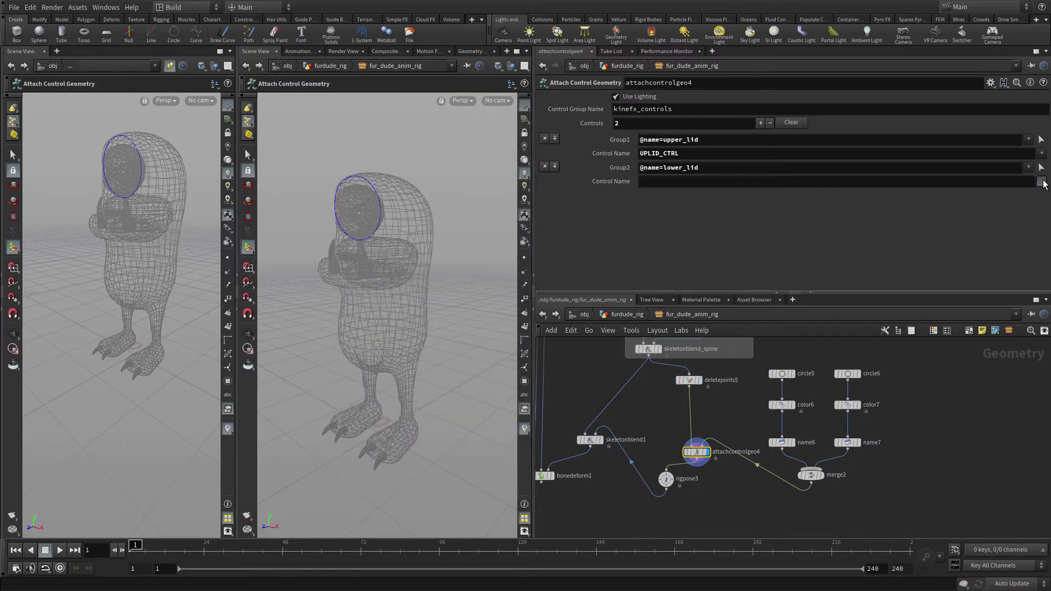
pyautogui.click(1041, 181)
pyautogui.click(1045, 205)
# Set the Orientation of both circle5 and circle6 to YZ Plane
pyautogui.moveTo(826, 372)
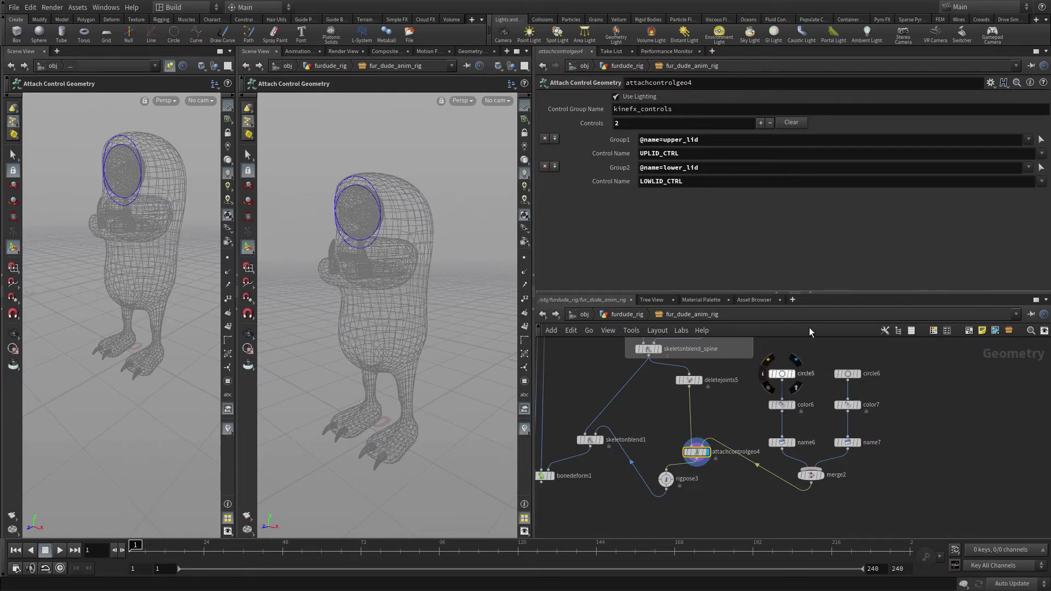
pyautogui.moveTo(787, 350); pyautogui.dragTo(873, 381)
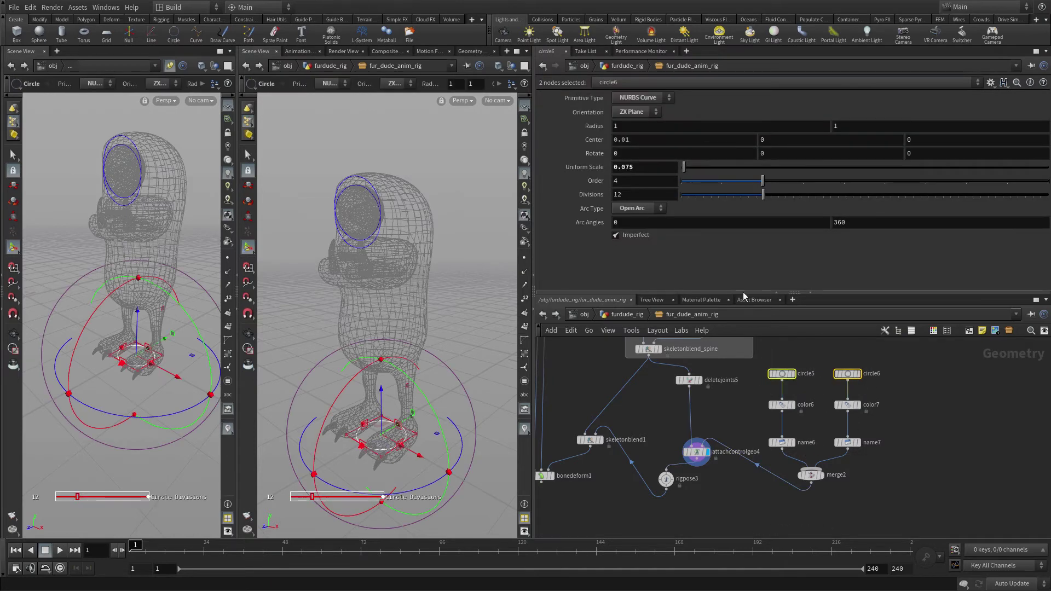
pyautogui.click(634, 113)
pyautogui.click(630, 136)
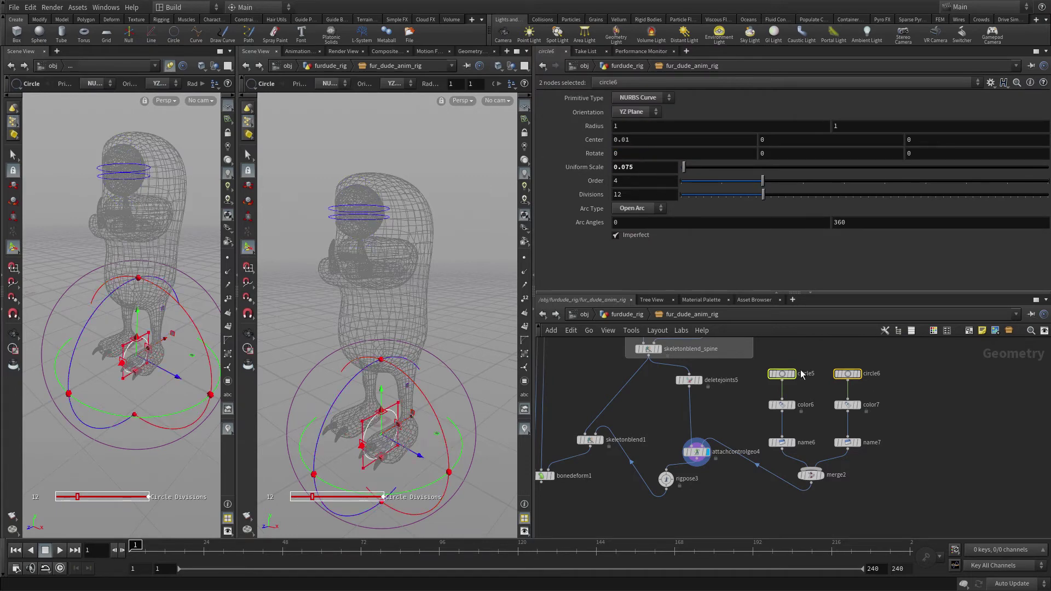
pyautogui.click(923, 441)
# Rotate the upper_lid control in rigpose3 to about -15.5 degrees in Y as a test
pyautogui.click(665, 480)
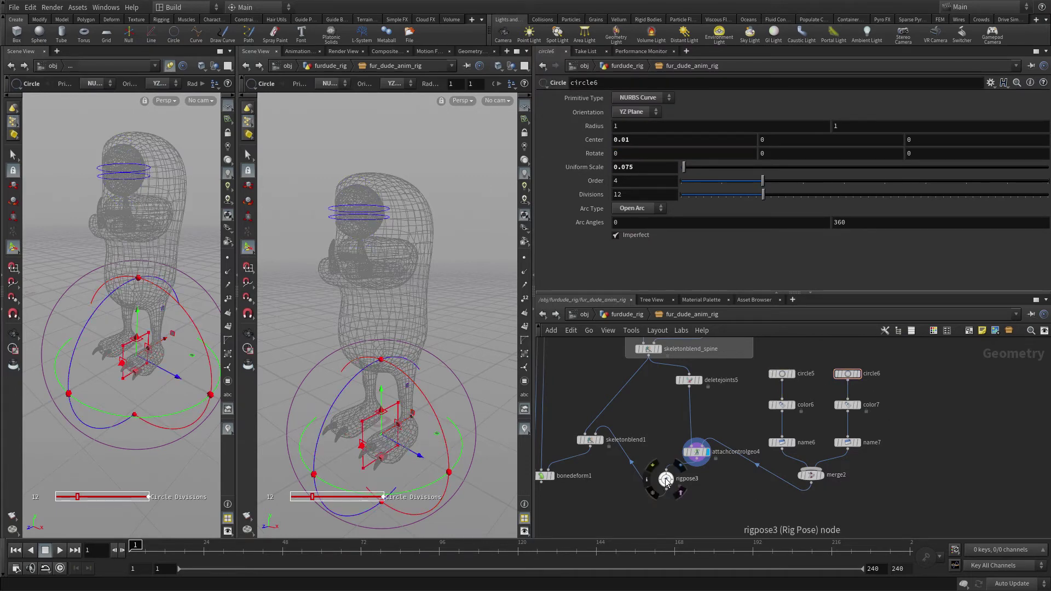
pyautogui.click(464, 173)
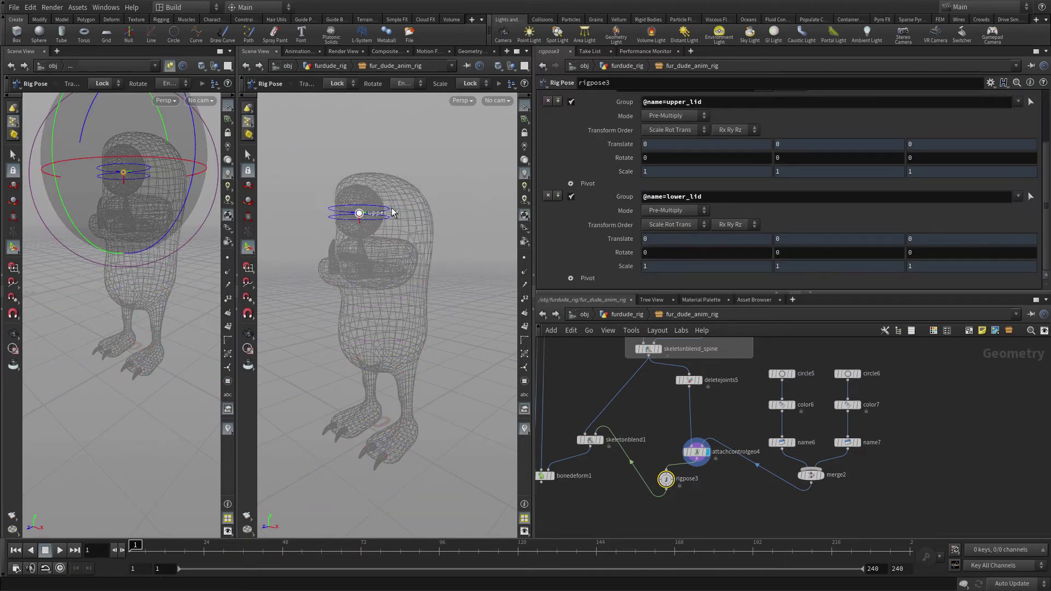
pyautogui.click(382, 212)
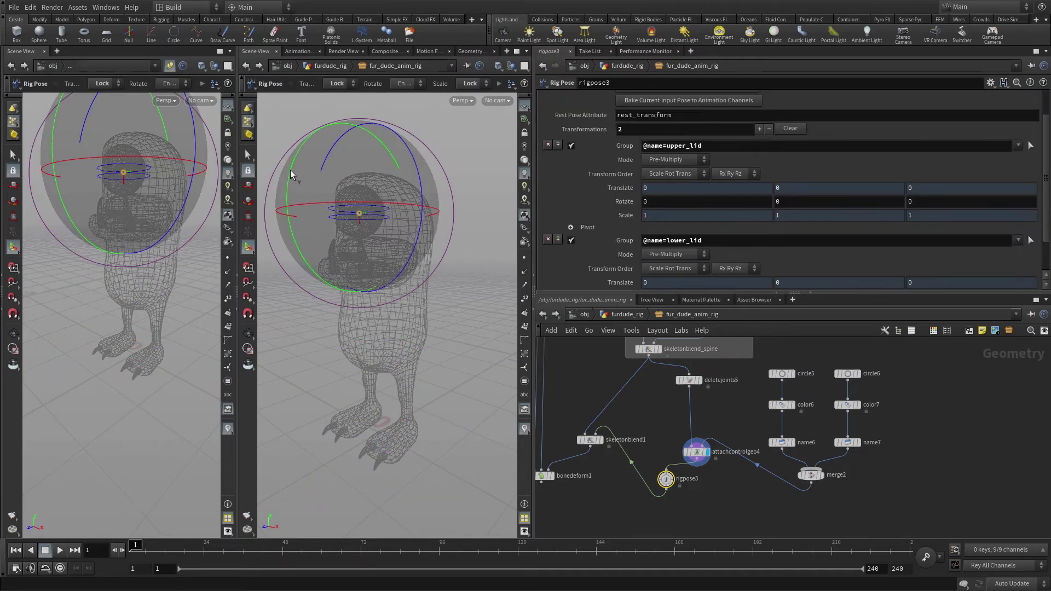
pyautogui.moveTo(291, 174); pyautogui.dragTo(311, 160)
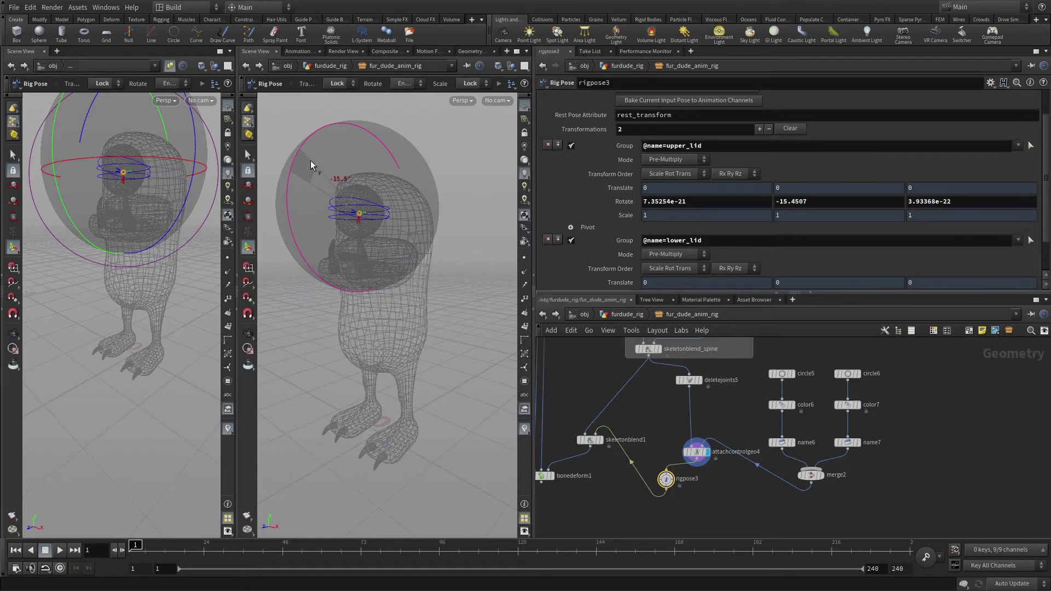
# Display the bonedeform1 node, keeping rigpose3 as the node being edited
pyautogui.click(551, 476)
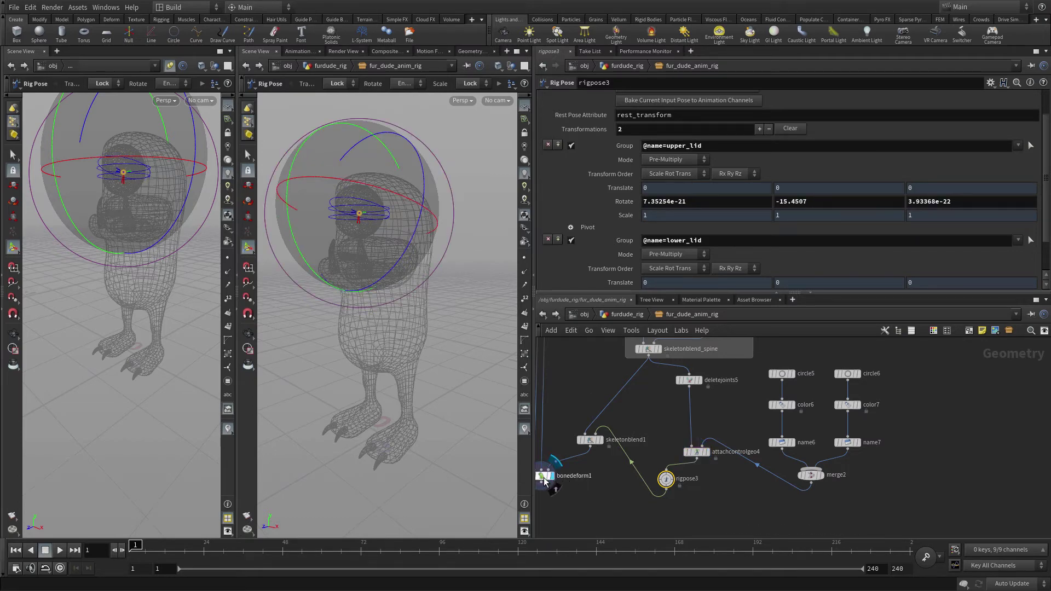
pyautogui.click(543, 478)
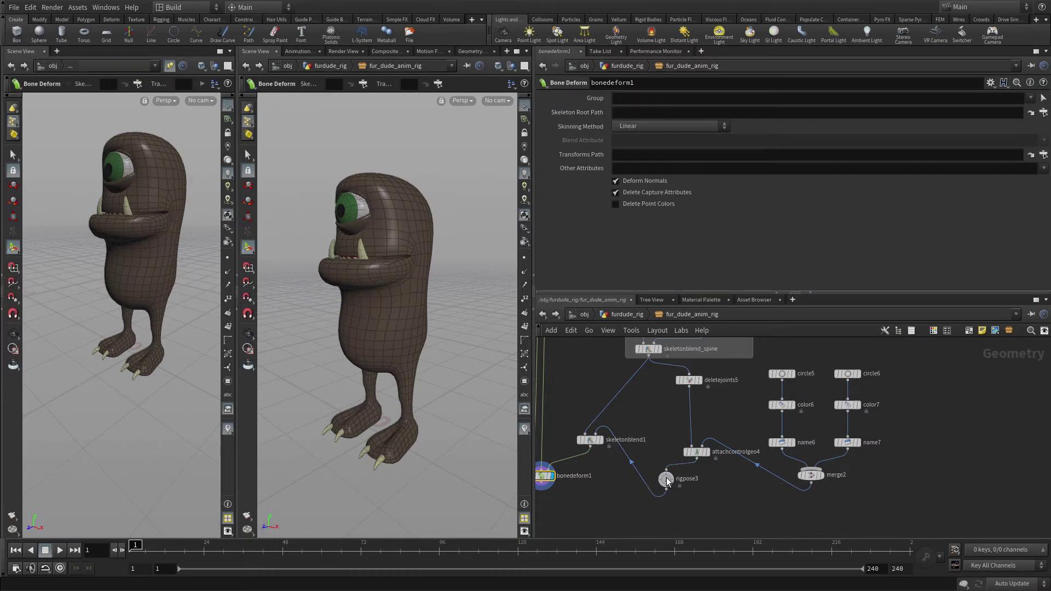
pyautogui.click(667, 481)
# Test the lid controls by rotating upper_lid to about -19 degrees and lower_lid to about -3.6 degrees in Y
pyautogui.moveTo(300, 164); pyautogui.dragTo(288, 145)
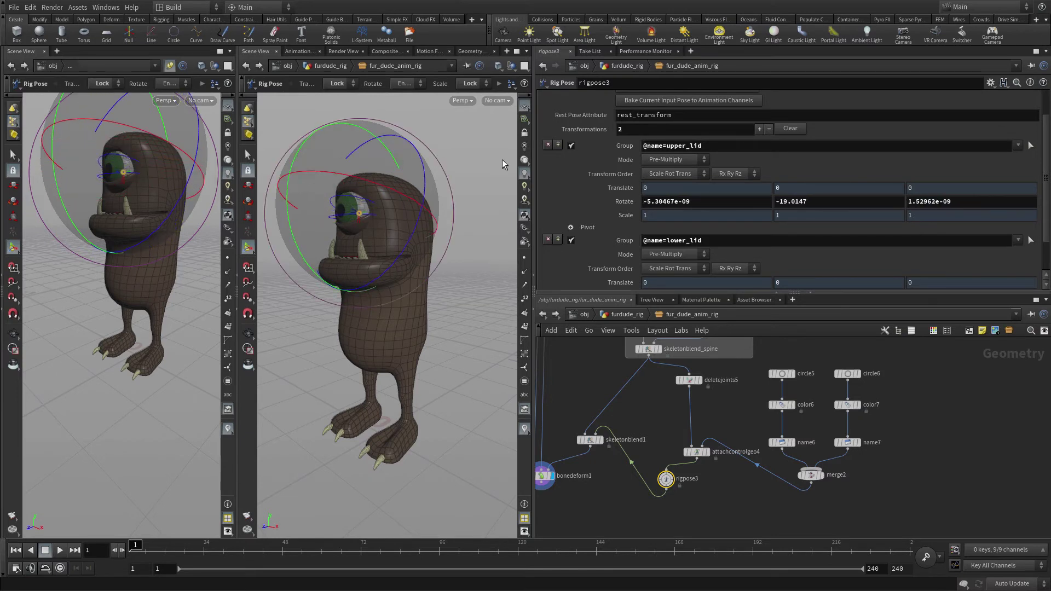
pyautogui.click(332, 220)
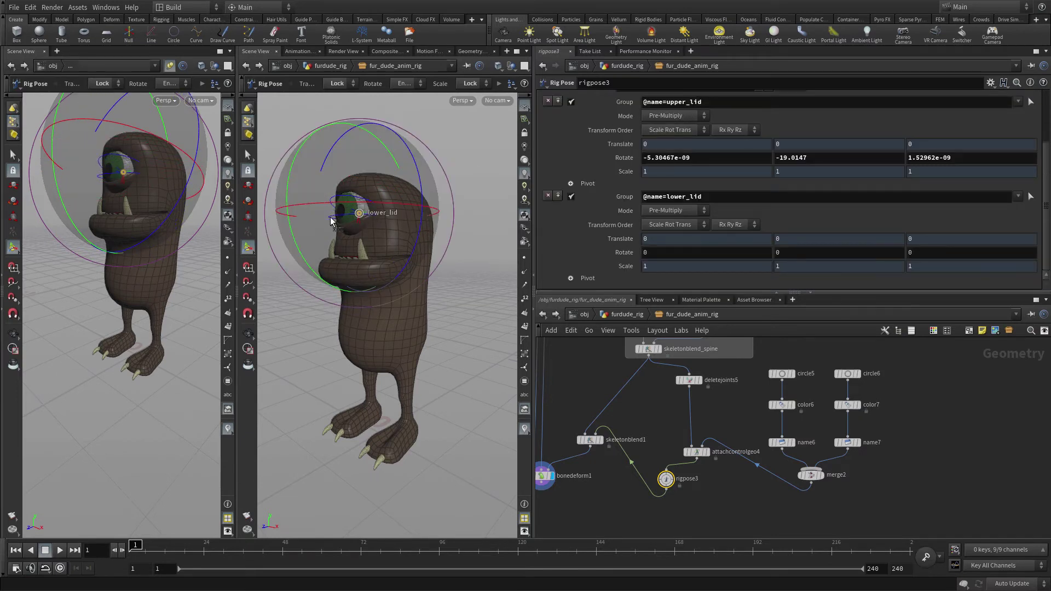
pyautogui.moveTo(298, 194); pyautogui.dragTo(301, 163)
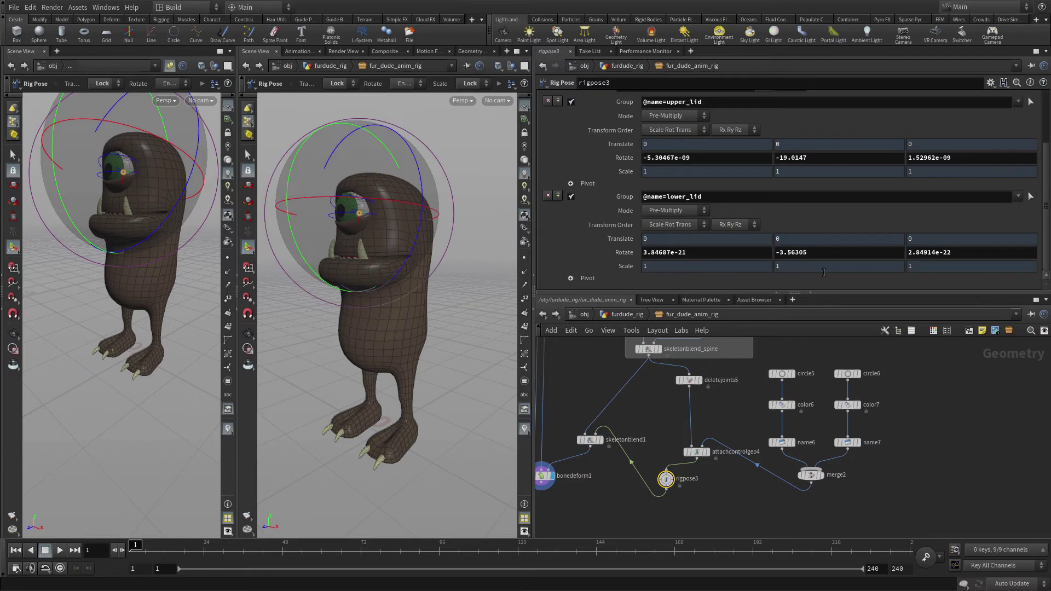
# Revert the Rotate values of both upper_lid and lower_lid in rigpose3 to their defaults
pyautogui.rightClick(599, 159)
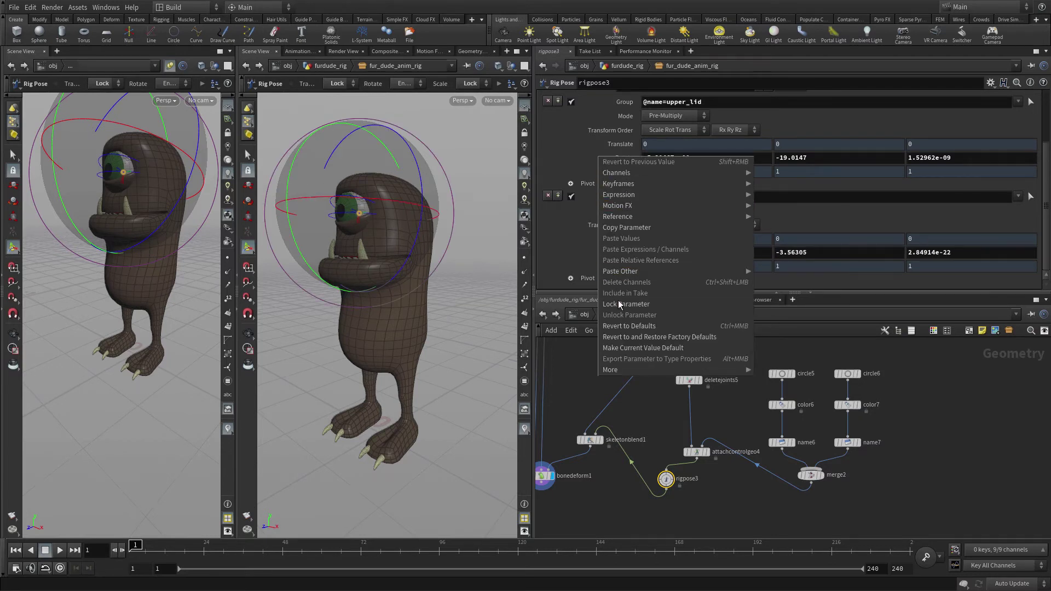
pyautogui.click(624, 326)
pyautogui.rightClick(619, 254)
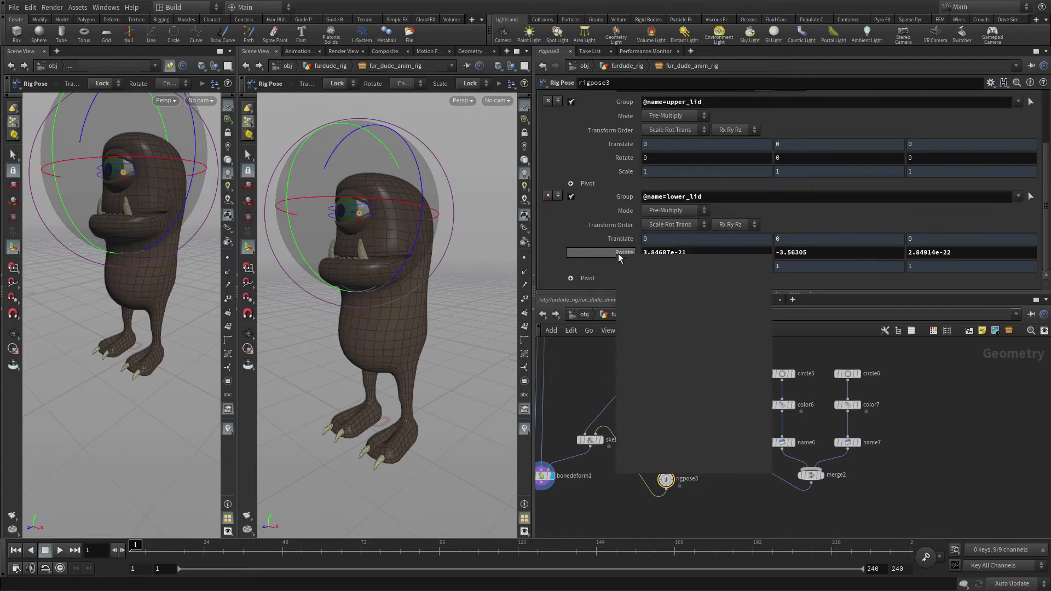
pyautogui.click(648, 423)
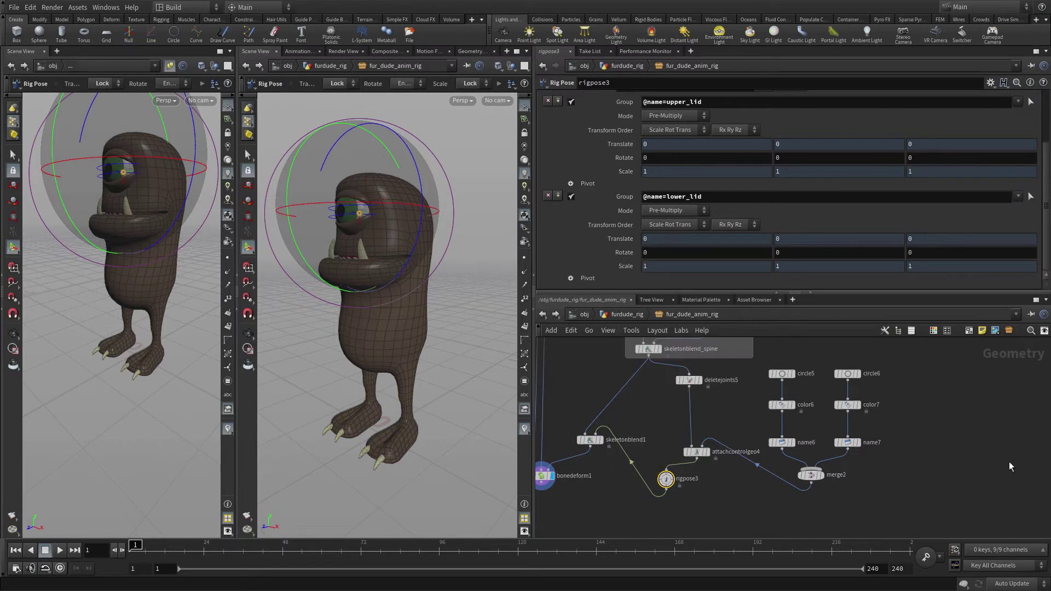
pyautogui.click(971, 451)
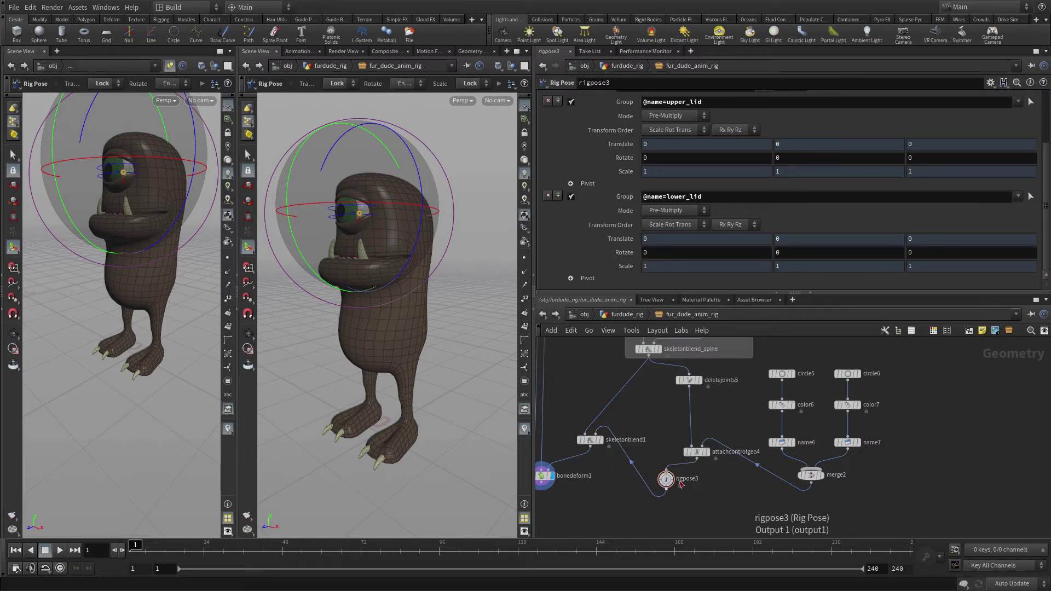
# Tidy the network by aligning attachcontrolgeo4 and rigpose3 beneath deletejoints5 and moving skeletonblend1 level with rigpose3
pyautogui.moveTo(696, 455)
pyautogui.moveTo(695, 455); pyautogui.dragTo(689, 417)
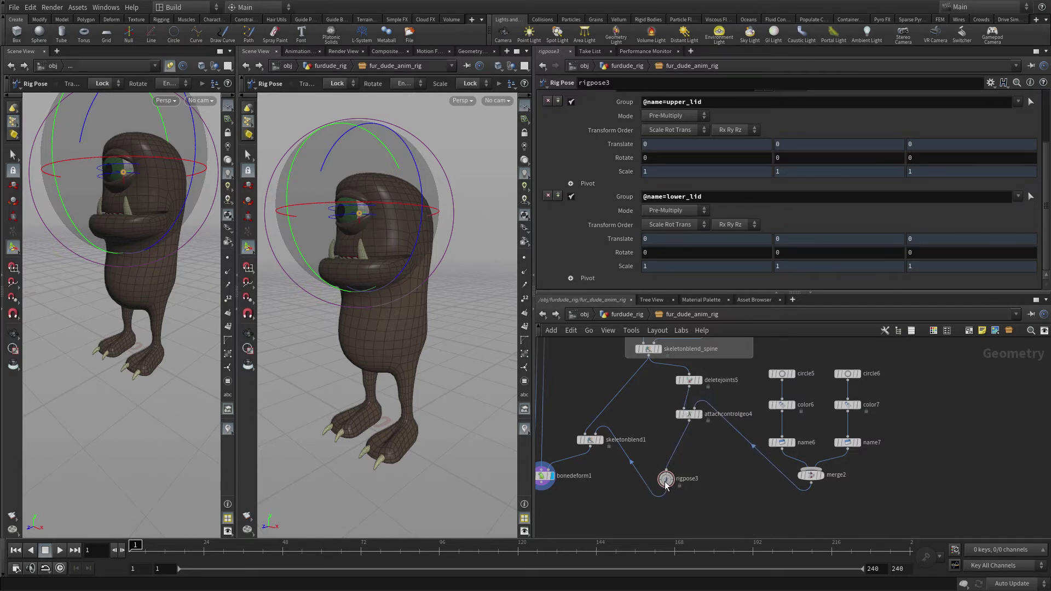
pyautogui.moveTo(666, 485); pyautogui.dragTo(688, 457)
pyautogui.moveTo(594, 442); pyautogui.dragTo(616, 452)
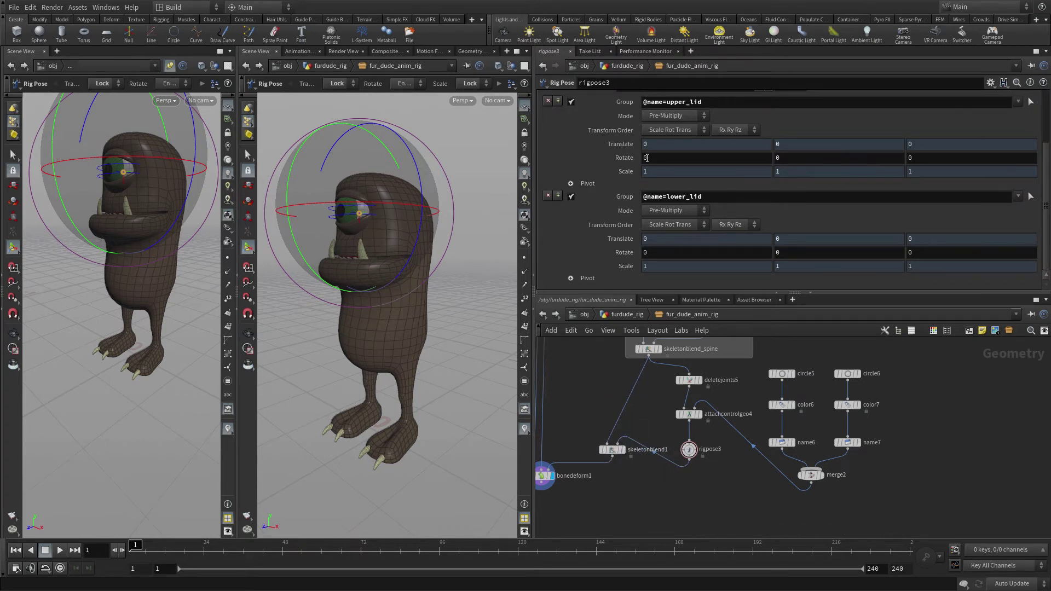
# Lock the X and Z Rotate parameters of upper_lid in rigpose3
pyautogui.rightClick(646, 158)
pyautogui.click(693, 301)
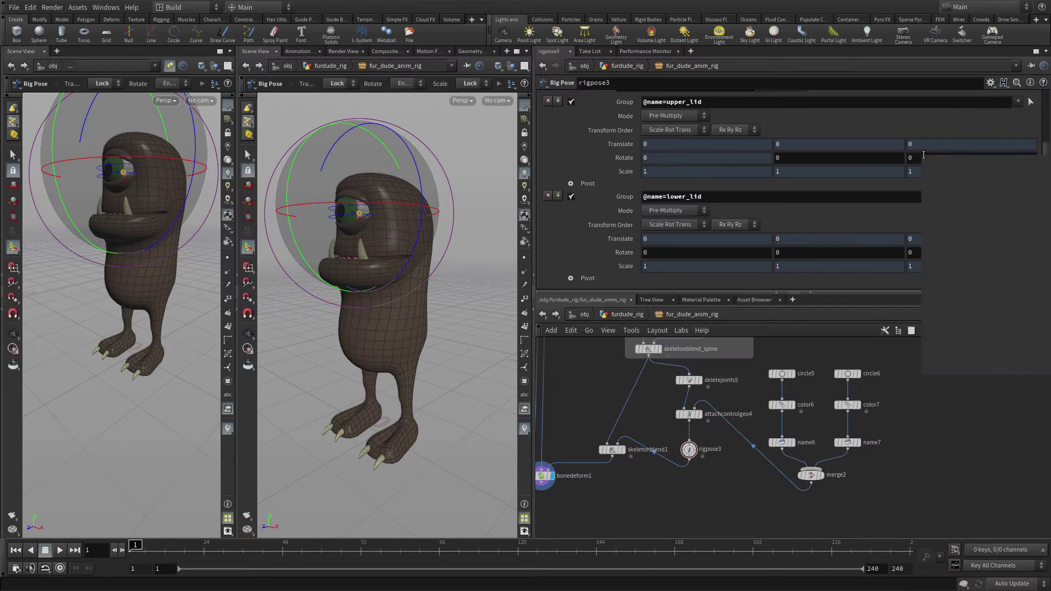
pyautogui.rightClick(923, 156)
pyautogui.click(958, 301)
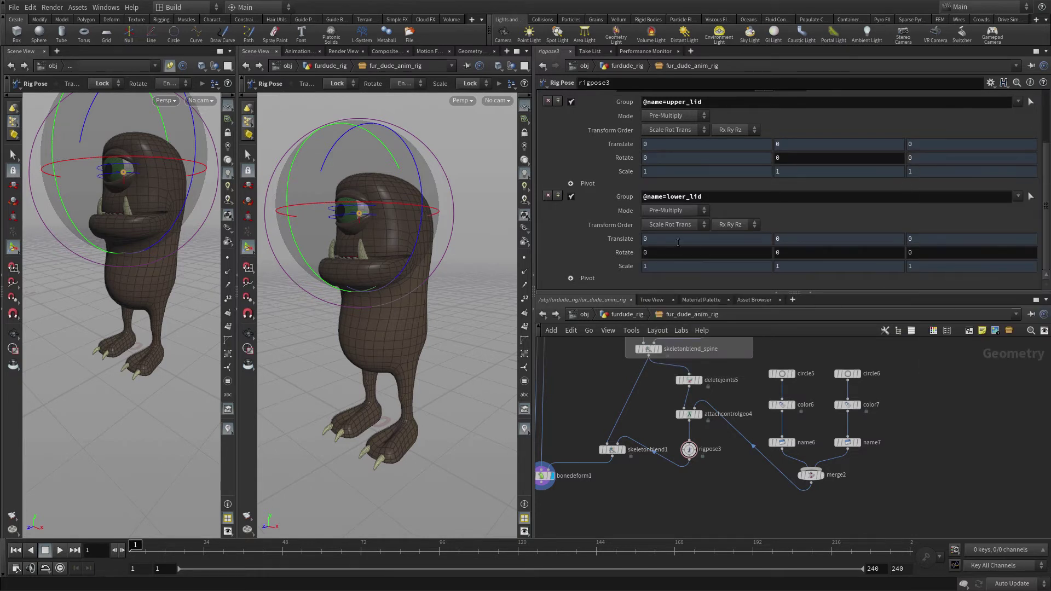
# Lock the X and Z Rotate parameters of lower_lid in rigpose3
pyautogui.rightClick(656, 255)
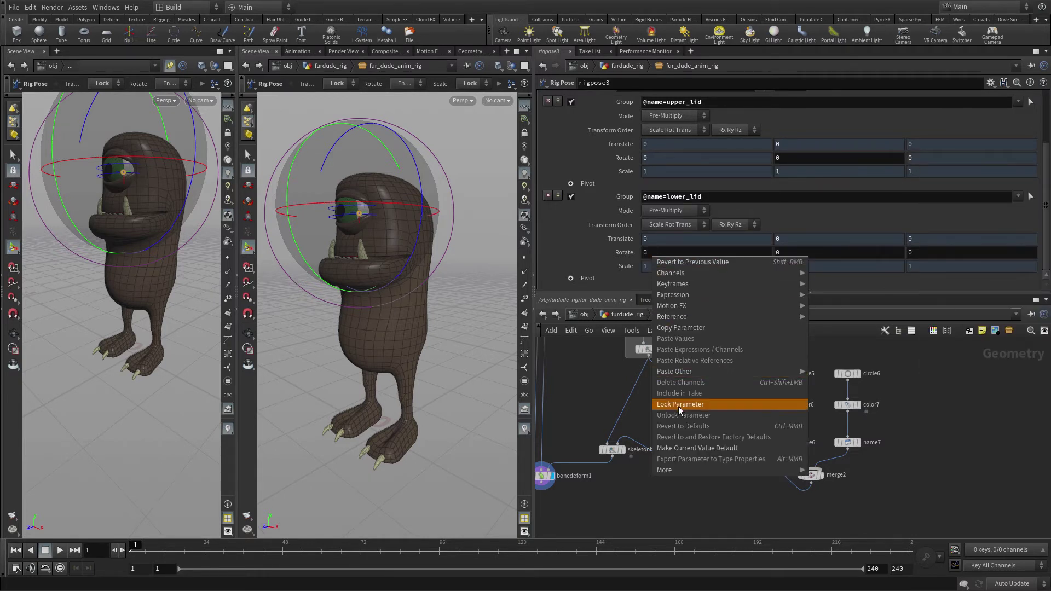
pyautogui.click(678, 405)
pyautogui.rightClick(912, 251)
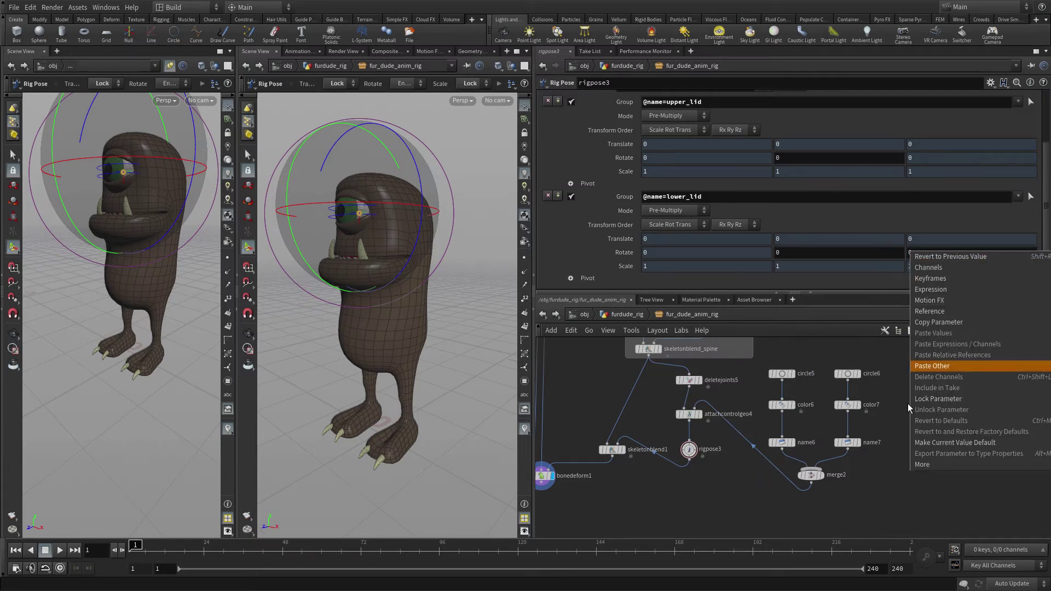
pyautogui.click(925, 399)
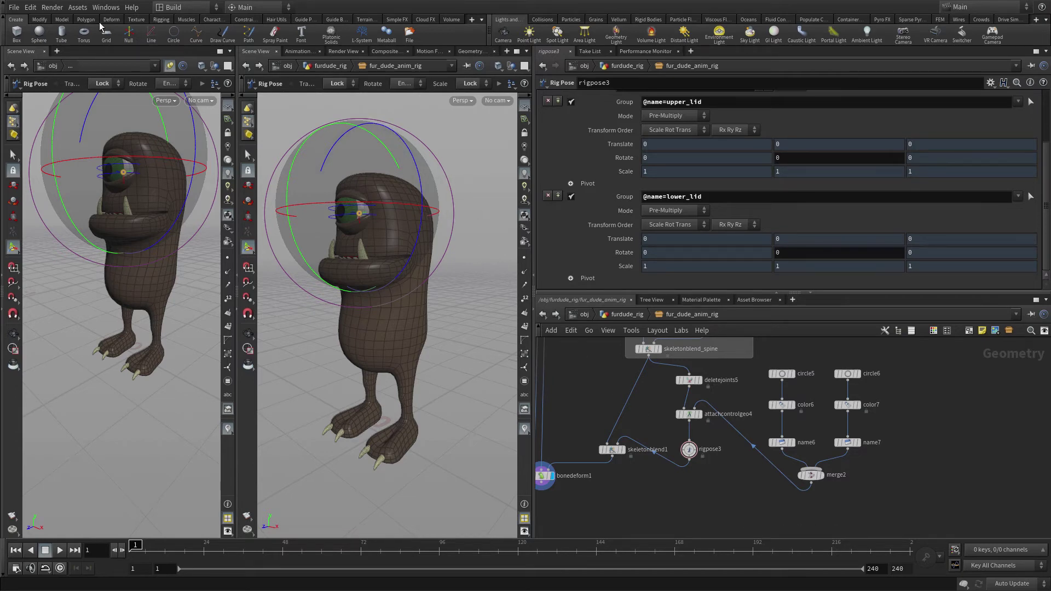
# Open the asset properties of Fur Dude Anim Rig and add a Separator after Jaw in the Head folder
pyautogui.click(77, 7)
pyautogui.moveTo(163, 71)
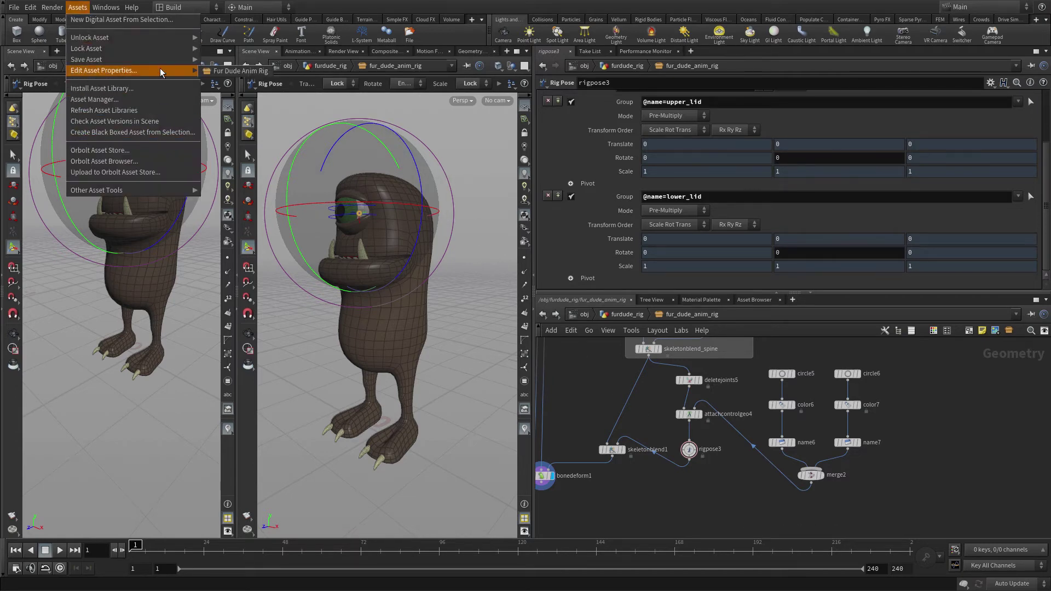
pyautogui.click(230, 72)
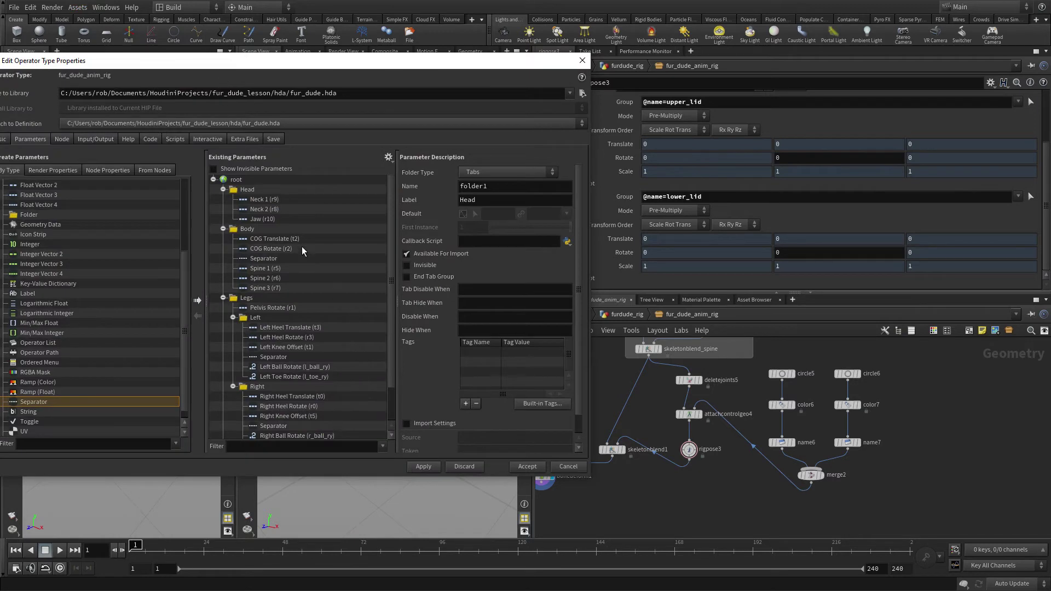
pyautogui.moveTo(46, 406); pyautogui.dragTo(261, 192)
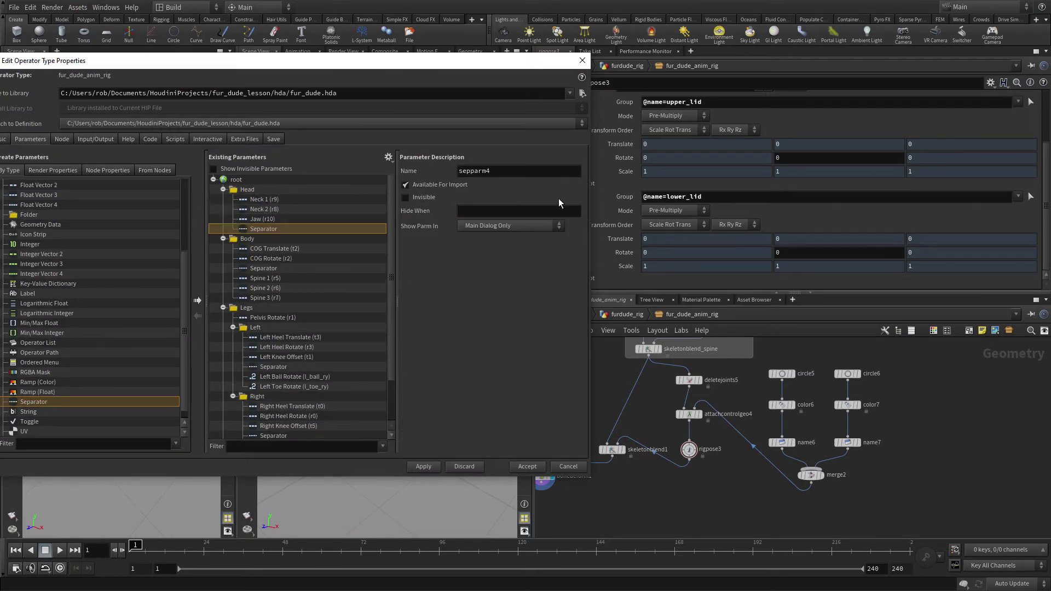
# Promote the upper_lid Rotate Y parameter from rigpose3 into the Head folder, below the new separator
pyautogui.doubleClick(800, 157)
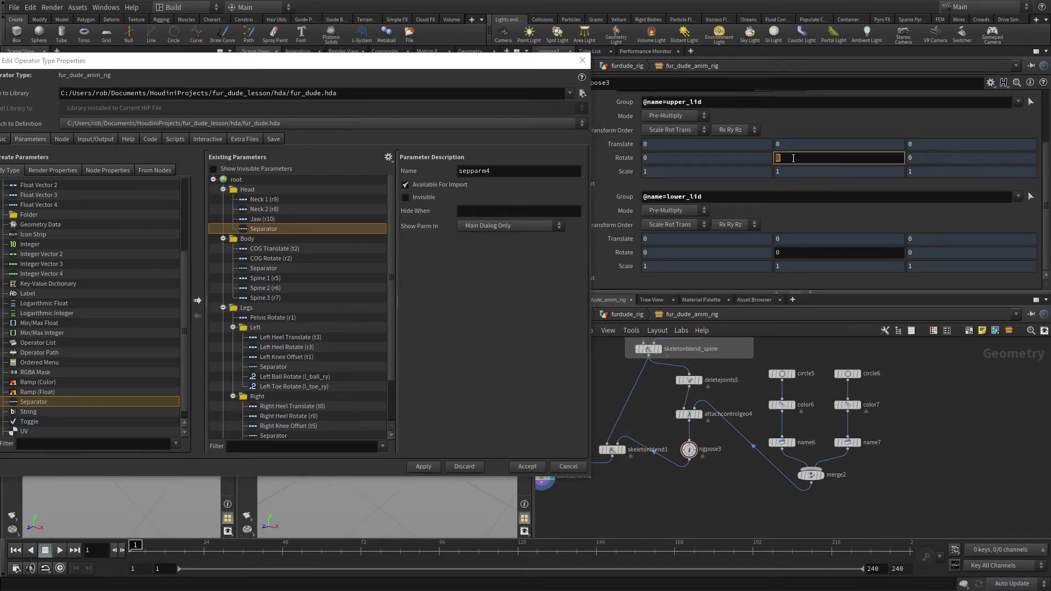
pyautogui.moveTo(778, 158); pyautogui.dragTo(255, 193)
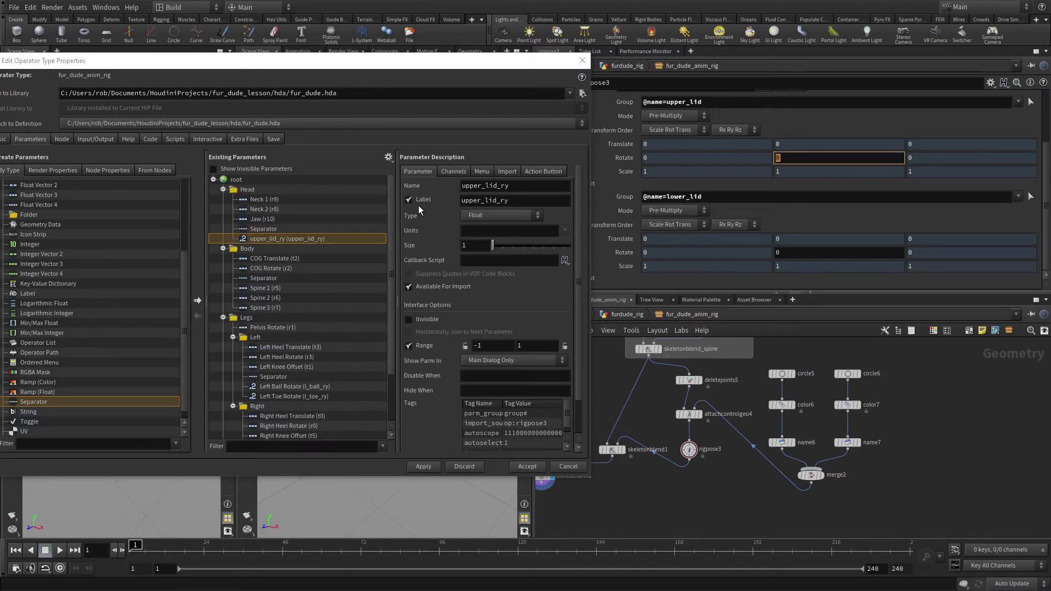
# Label the promoted upper_lid_ry parameter "Upper Lid Rotate"
pyautogui.doubleClick(506, 201)
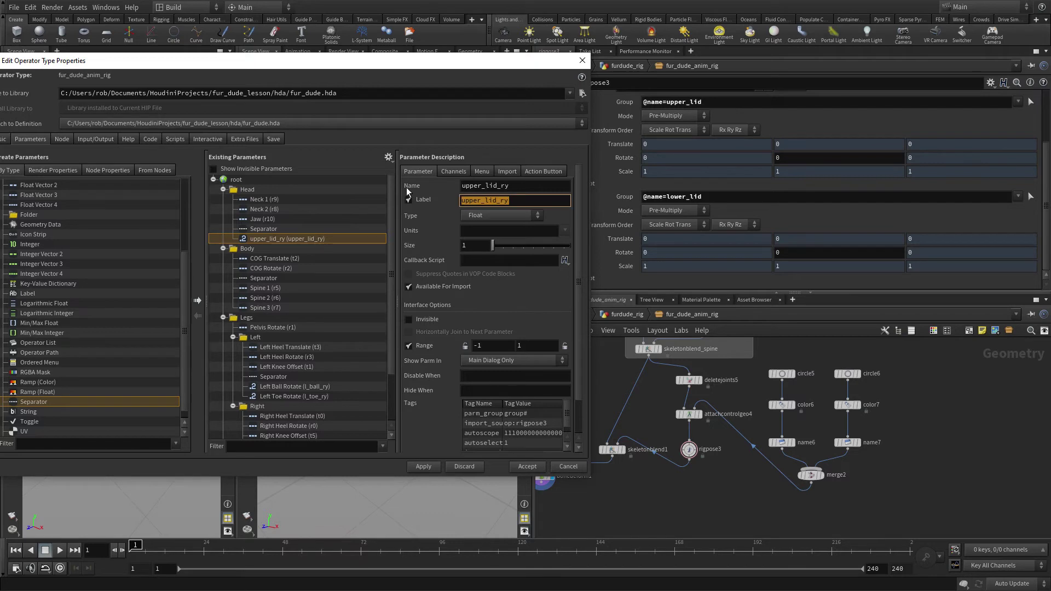
pyautogui.write('Upper Lid Rotate')
pyautogui.press('Return')
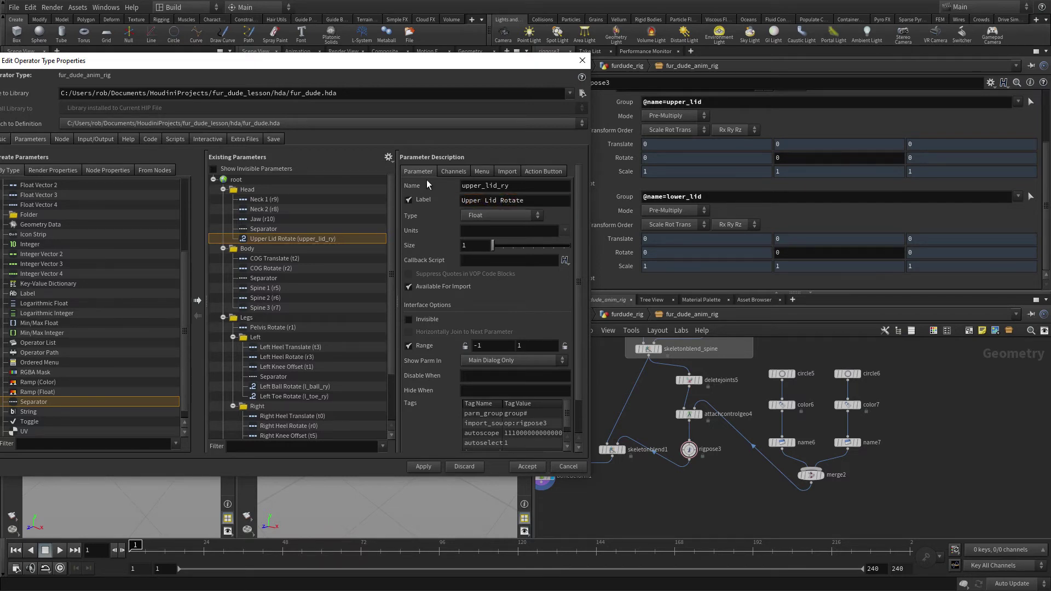
# Promote the lower_lid Rotate Y parameter below Upper Lid Rotate, label it "Lower Lid Rotate", and accept the asset properties
pyautogui.click(778, 251)
pyautogui.moveTo(375, 247); pyautogui.dragTo(270, 188)
pyautogui.doubleClick(487, 200)
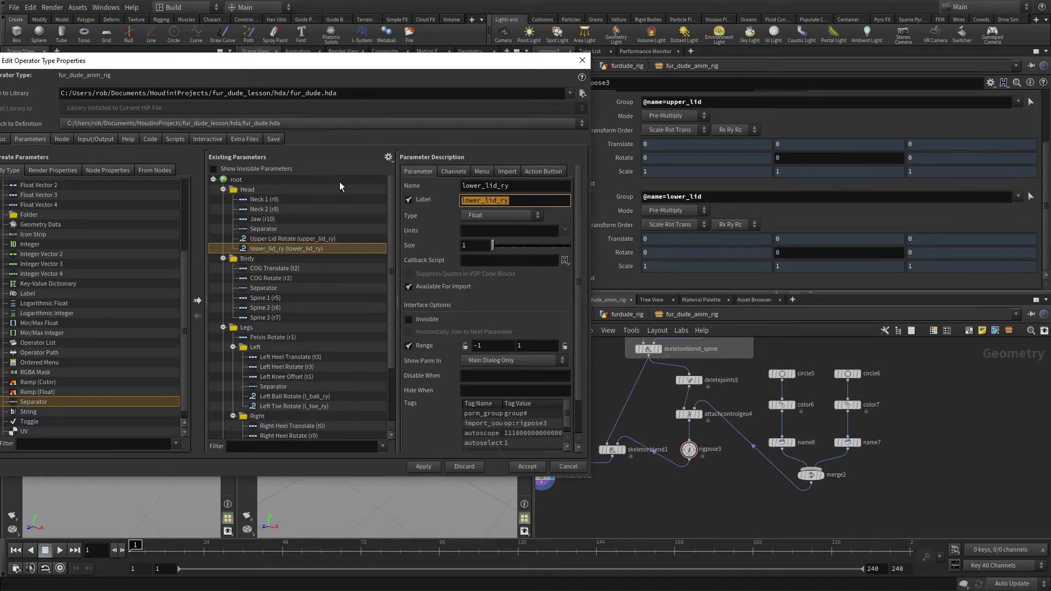
pyautogui.write('Lower Lid Rotate')
pyautogui.press('Return')
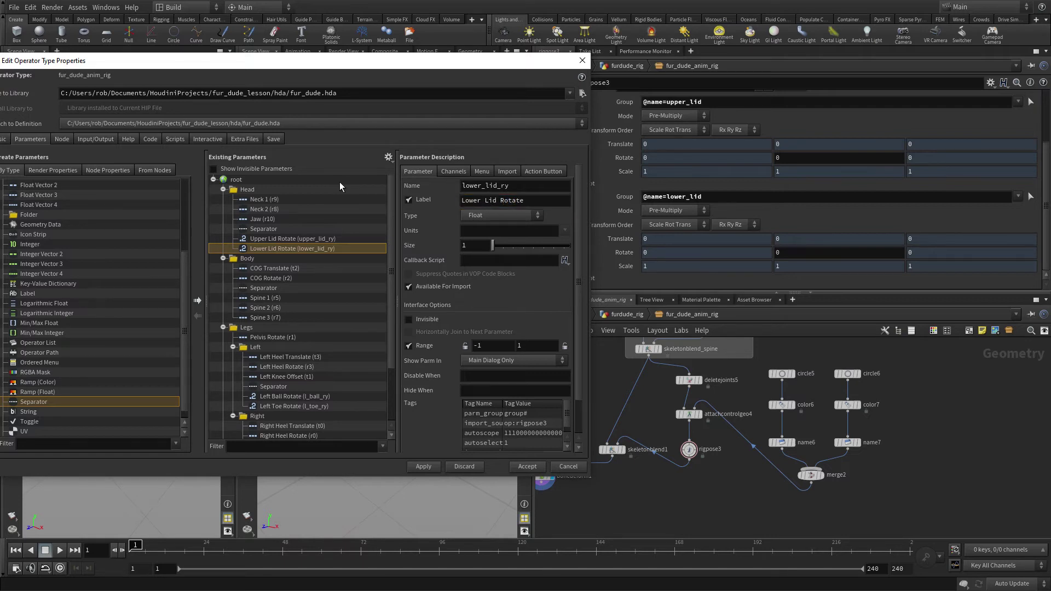
pyautogui.click(527, 466)
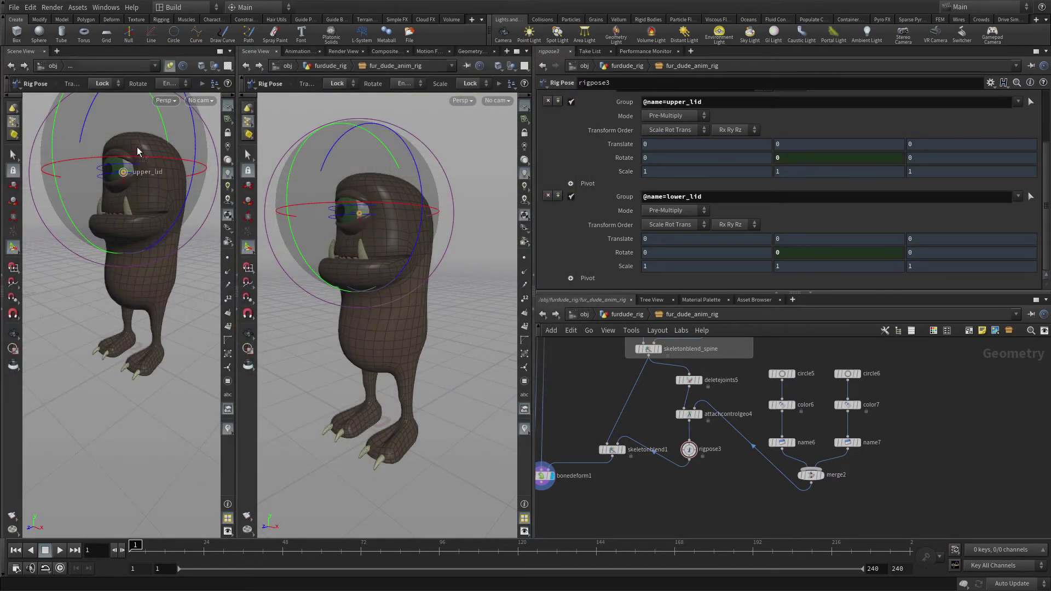
# Inspect the deformed character at bonedeform1 and the promoted lid controls on the test_rig asset, returning to the fur_dude_anim_rig network
pyautogui.click(543, 476)
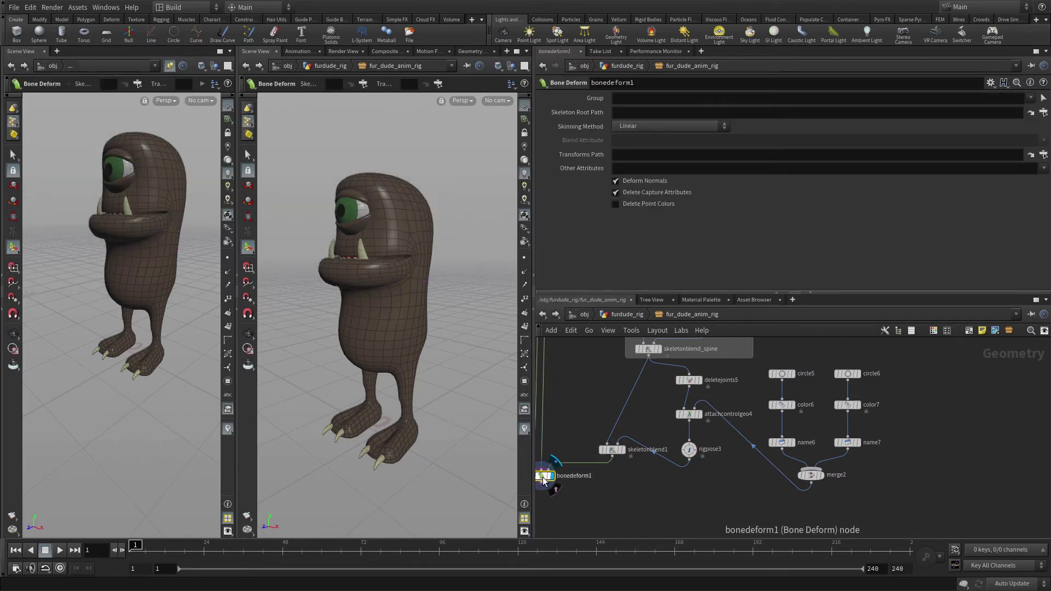
pyautogui.click(14, 155)
pyautogui.click(14, 247)
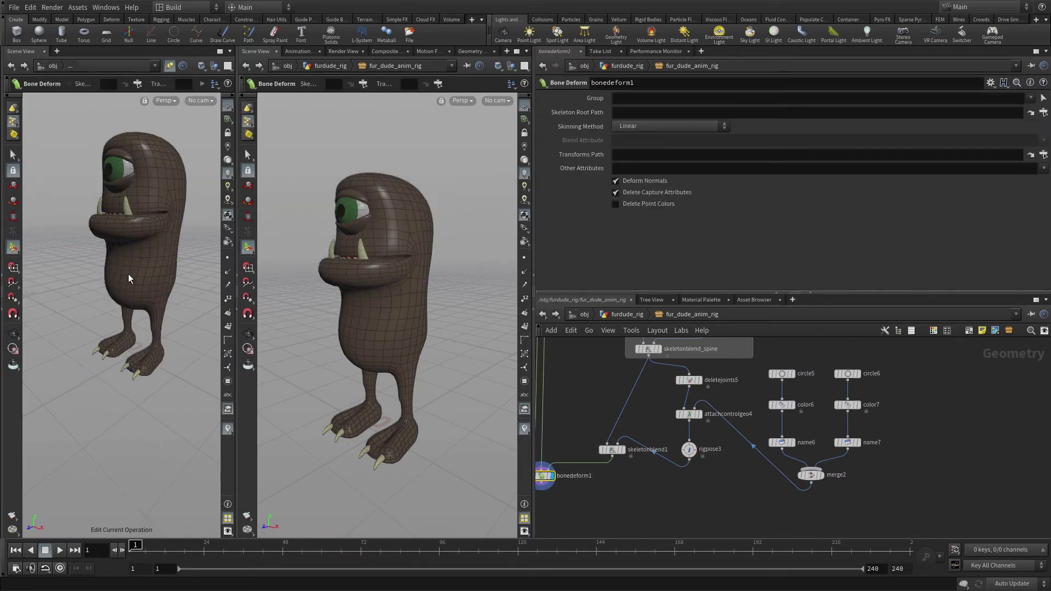
pyautogui.moveTo(117, 361)
pyautogui.keyDown('alt'); pyautogui.mouseDown()
pyautogui.moveTo(150, 349)
pyautogui.moveTo(114, 354)
pyautogui.mouseUp(); pyautogui.keyUp('alt')
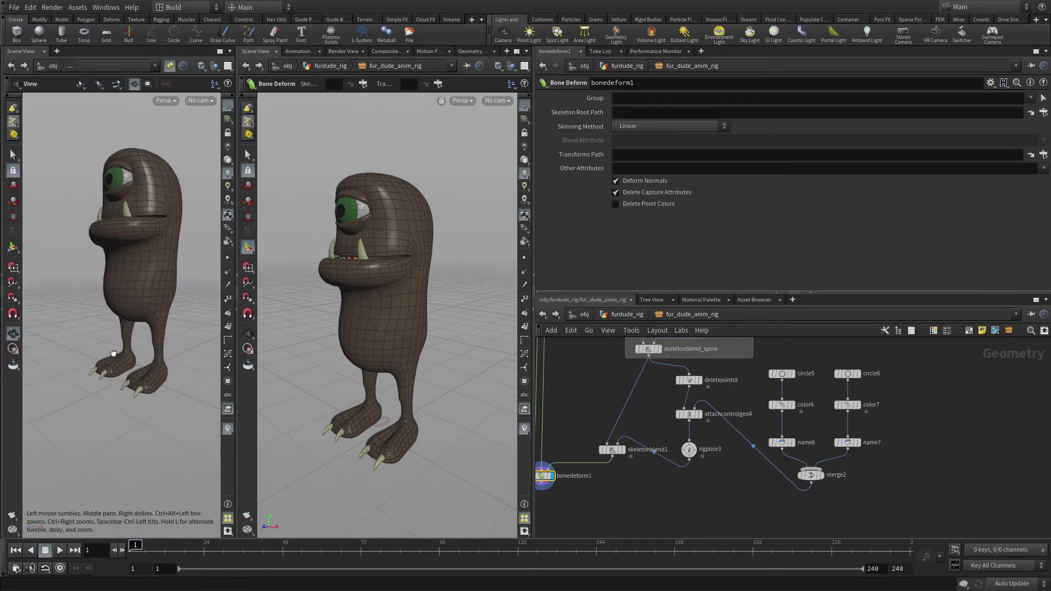
pyautogui.keyDown('alt'); pyautogui.moveTo(138, 330); pyautogui.dragTo(145, 361, button='middle'); pyautogui.keyUp('alt')
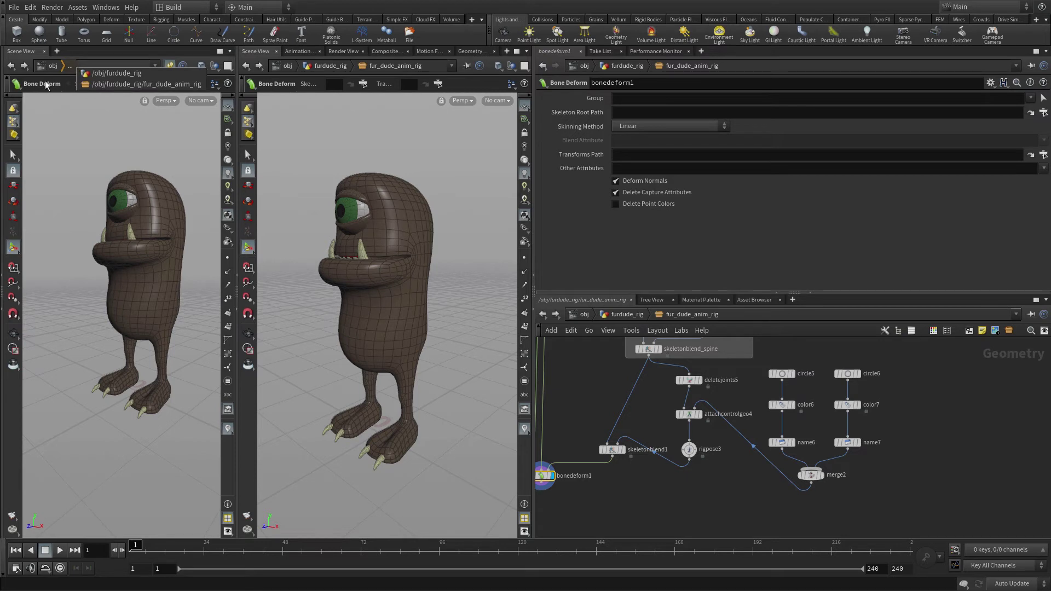
pyautogui.click(11, 66)
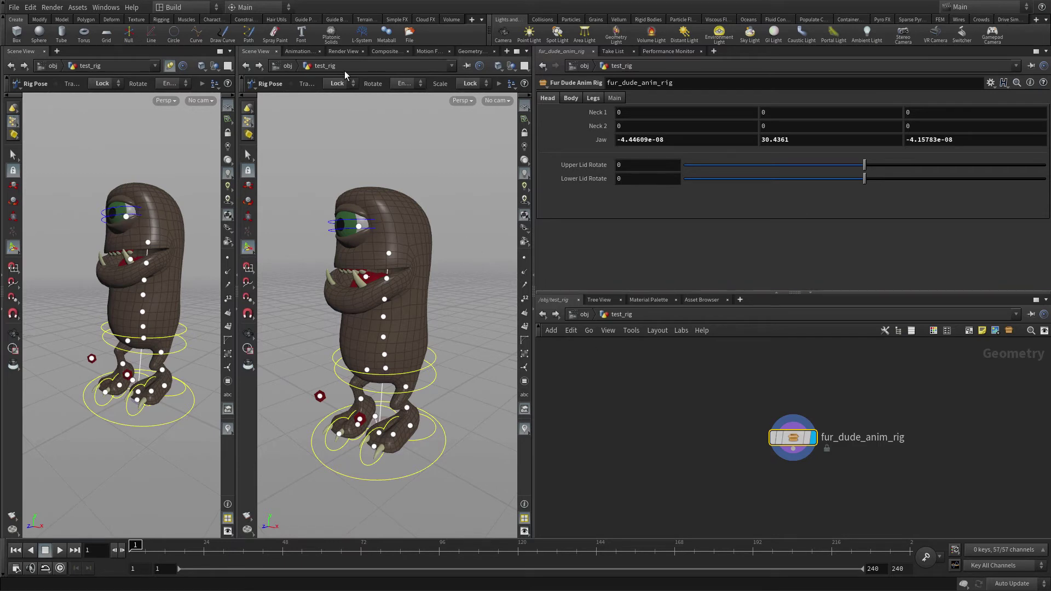
pyautogui.click(241, 67)
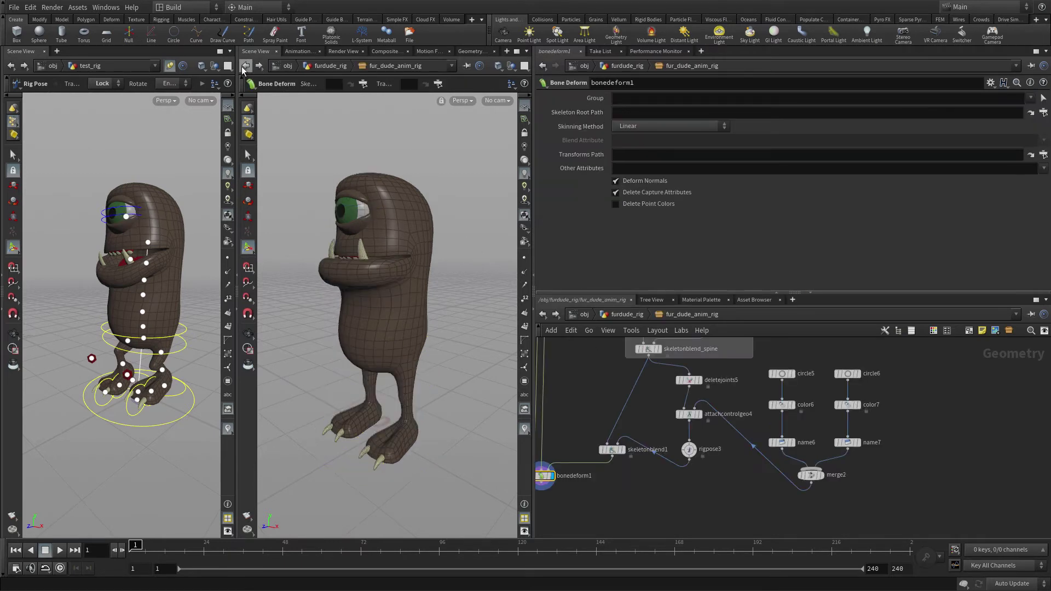
# Move bonedeform1 lower in the network to make room and rename skeletonblend1 as skeletonblend_lids
pyautogui.scroll(-2, 1029, 435)
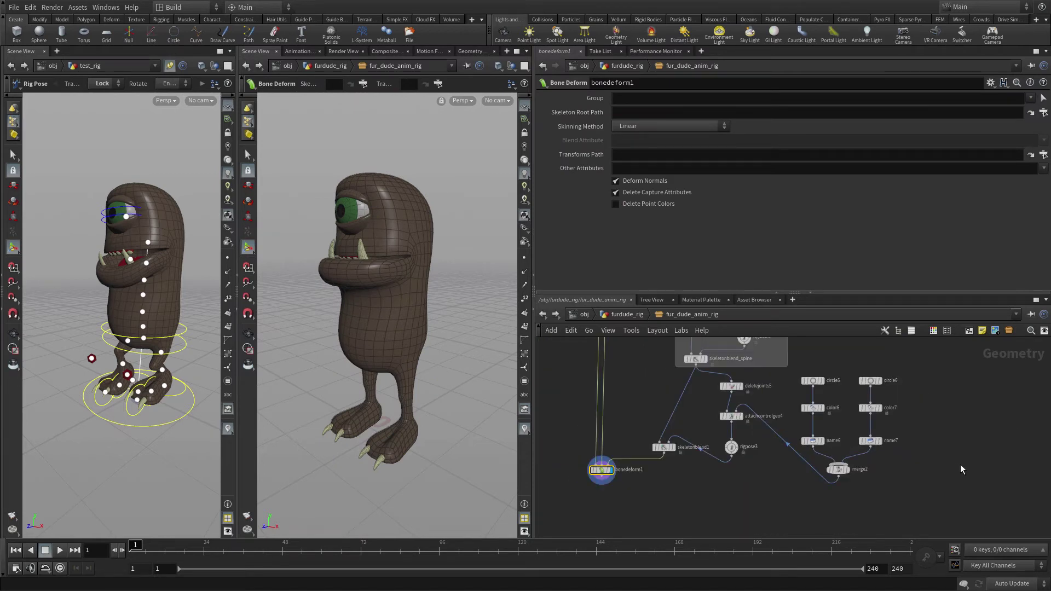
pyautogui.moveTo(921, 472); pyautogui.dragTo(922, 459, button='middle')
pyautogui.moveTo(603, 456); pyautogui.dragTo(607, 510)
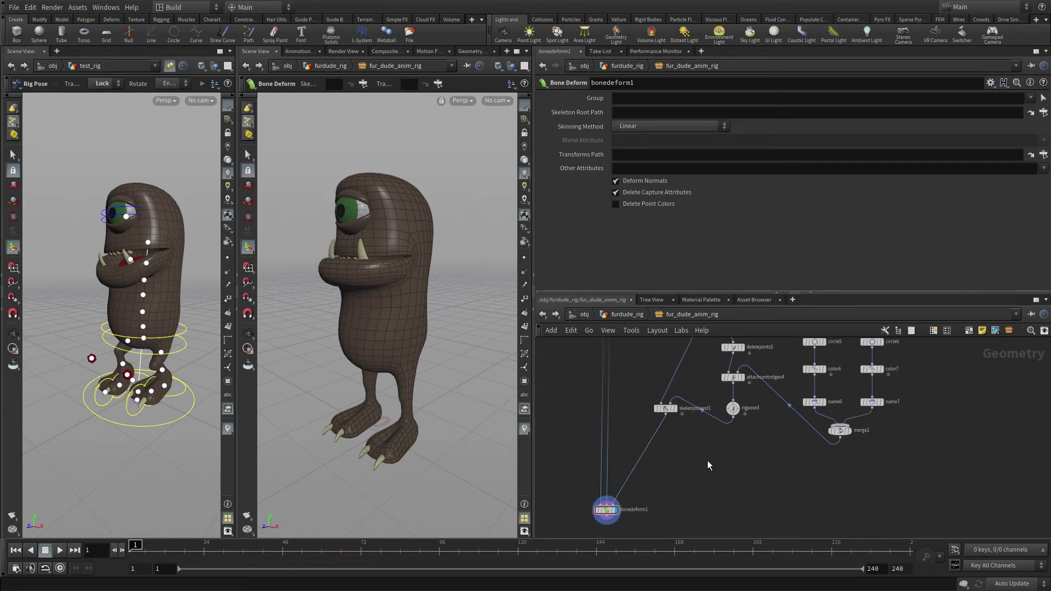
pyautogui.doubleClick(710, 409)
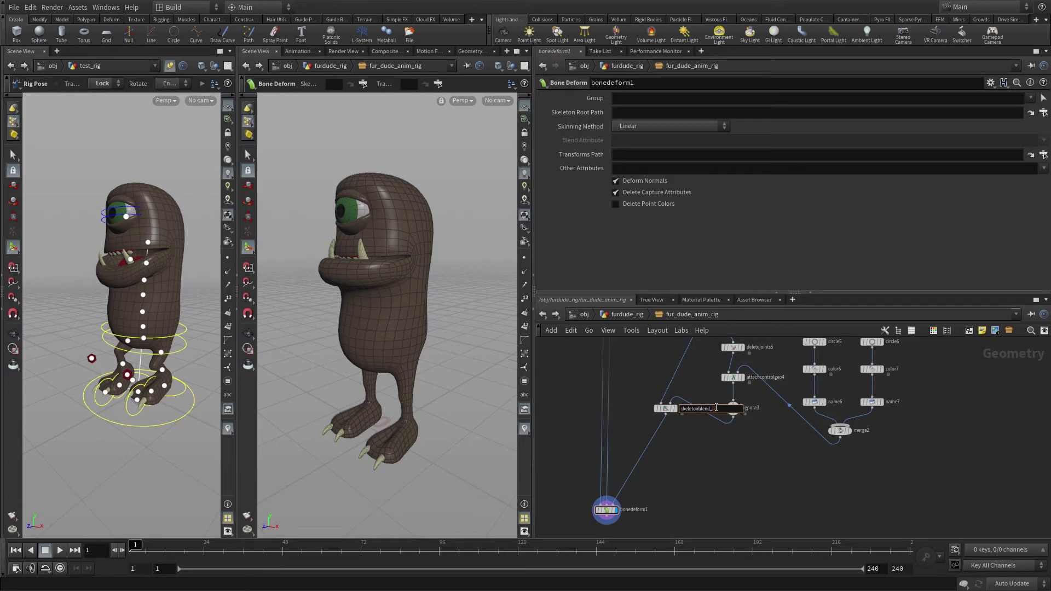
pyautogui.write('_li')
pyautogui.press('Return')
# Add a Delete Joints node beside bonedeform1 and feed it from skeletonblend_lids
pyautogui.press('Tab')
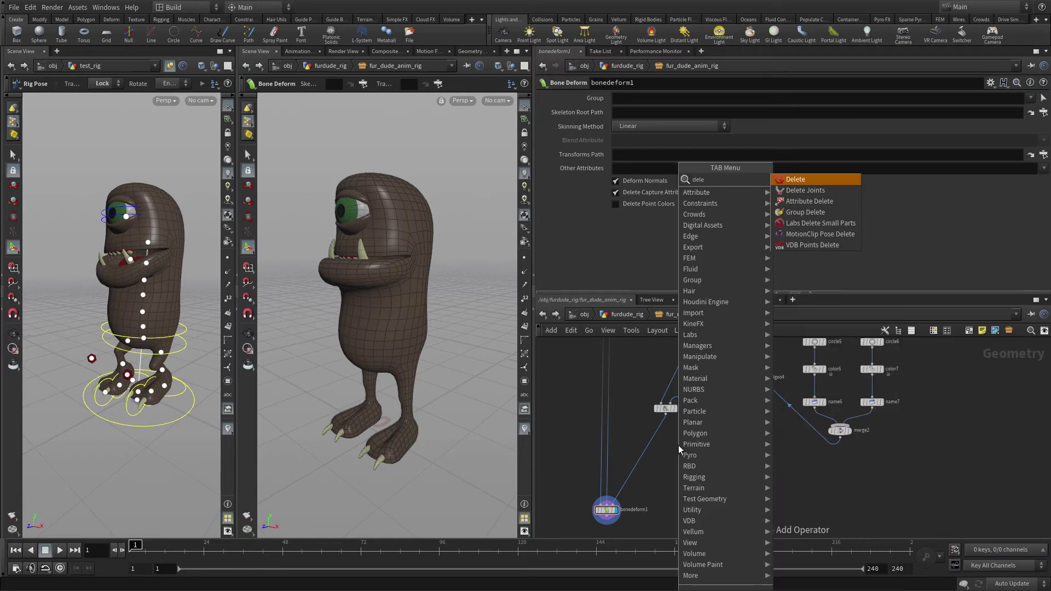
pyautogui.press('Escape')
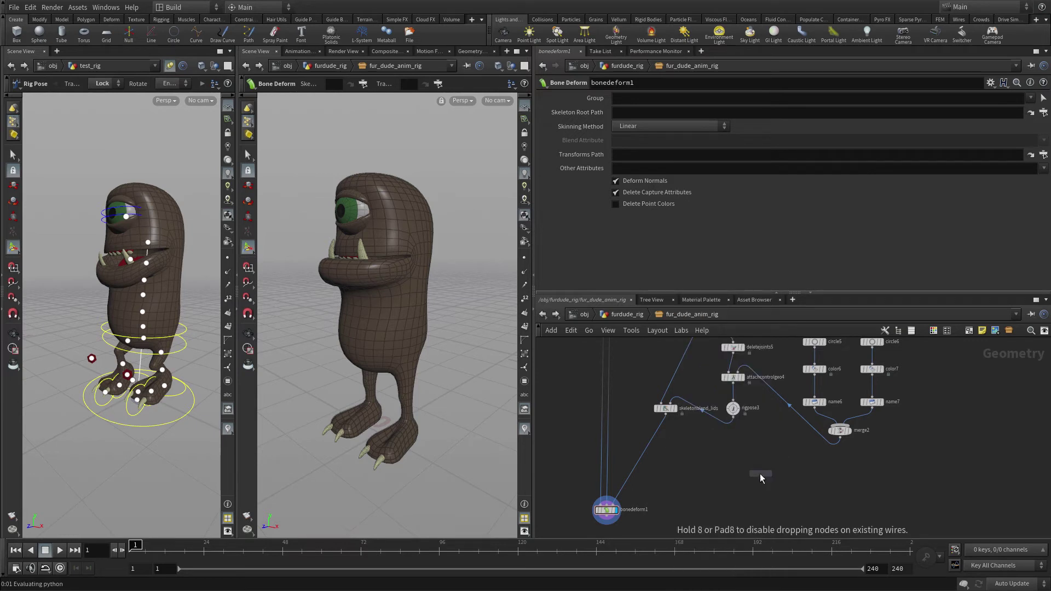
pyautogui.click(747, 469)
pyautogui.click(666, 416)
pyautogui.click(744, 463)
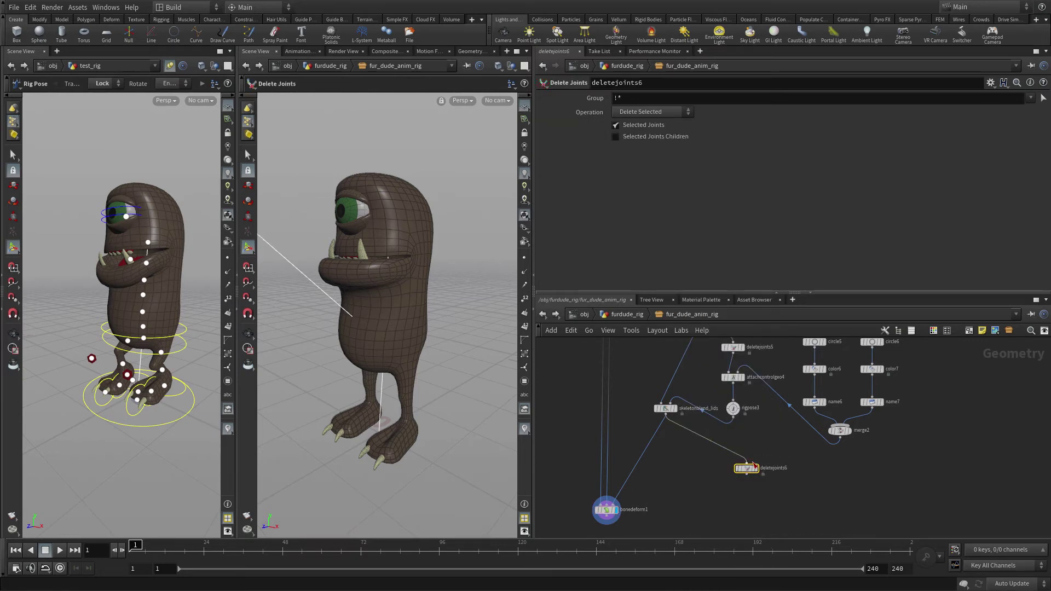
# Set deletejoints6 to Delete Non-Selected with the eyeball and eye_target joints as its group
pyautogui.click(758, 468)
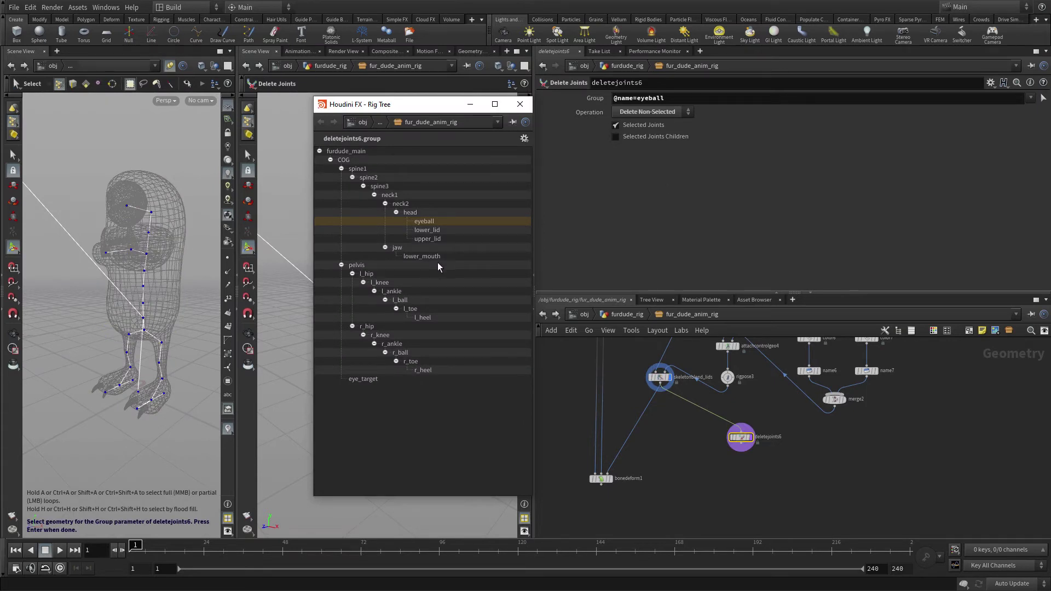
pyautogui.keyDown('ctrl'); pyautogui.click(370, 381); pyautogui.keyUp('ctrl')
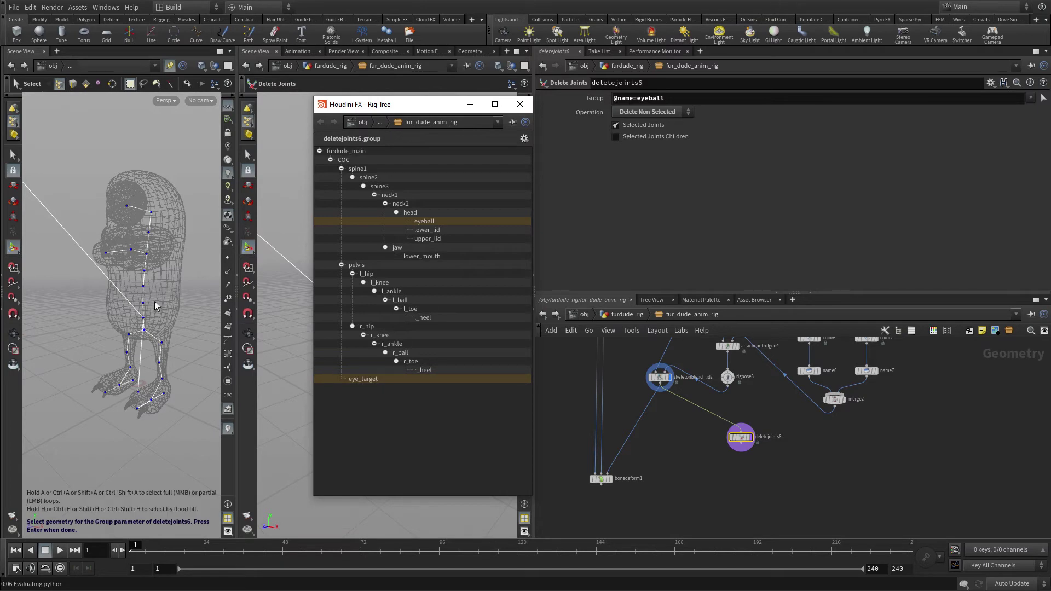
pyautogui.press('Return')
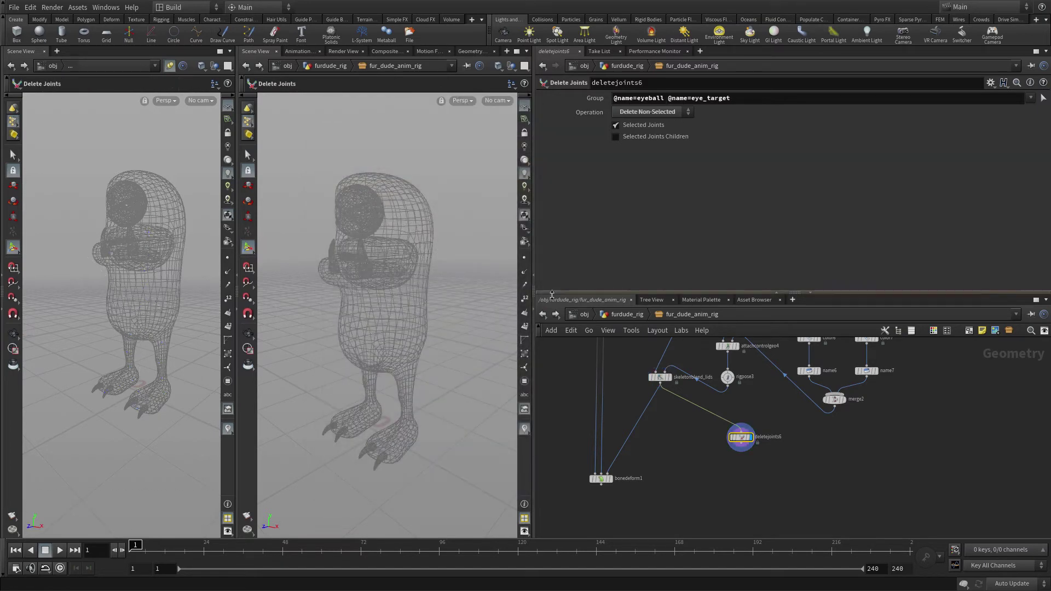
# Place deletejoints6 below rigpose3 and connect a new Rig Pose node beneath it
pyautogui.keyDown('alt'); pyautogui.moveTo(465, 233); pyautogui.dragTo(401, 245, button='right'); pyautogui.keyUp('alt')
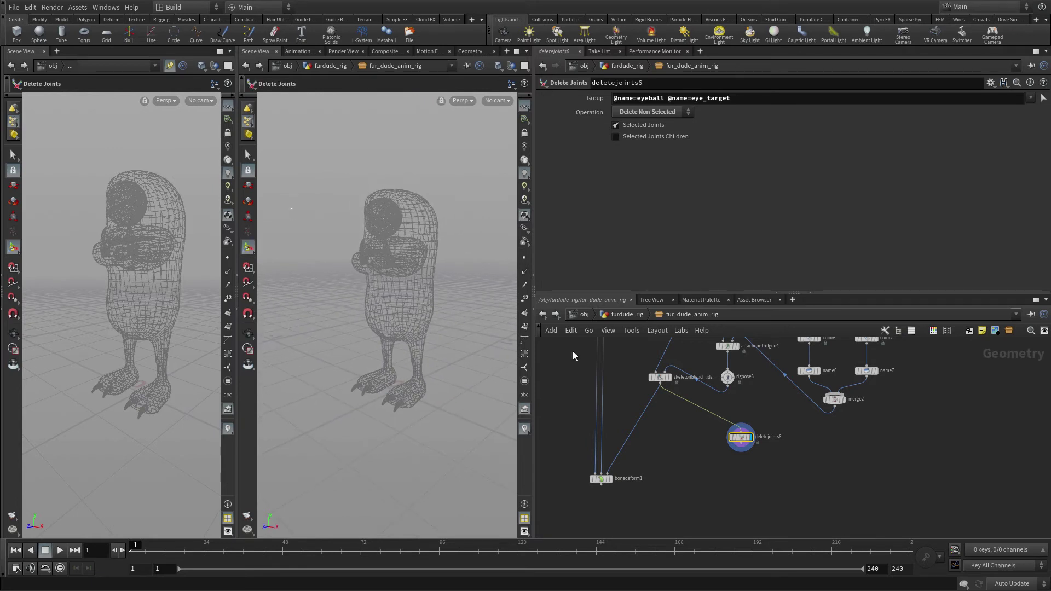
pyautogui.moveTo(745, 438); pyautogui.dragTo(731, 421)
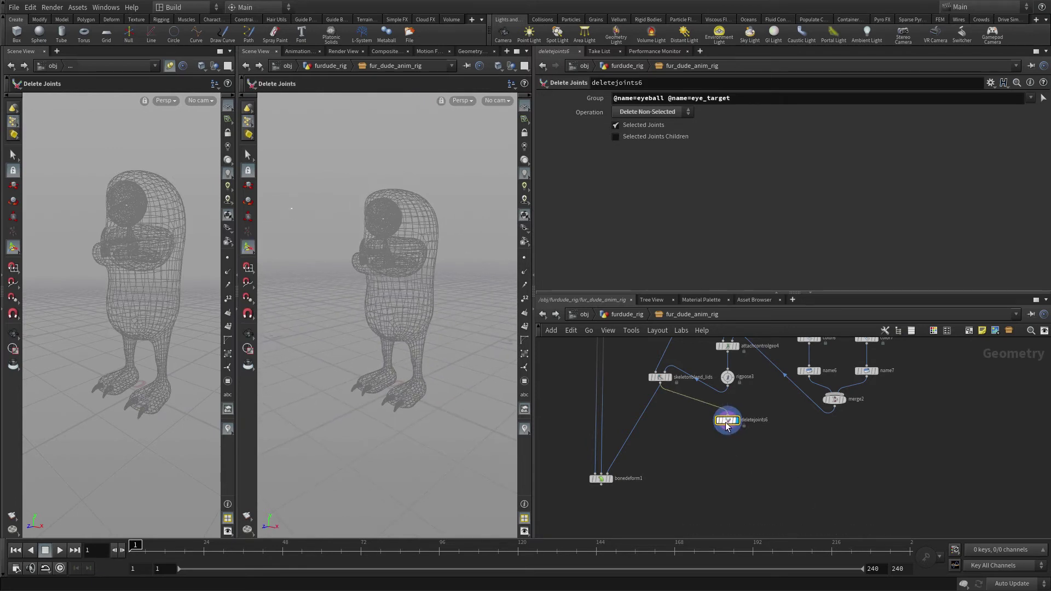
pyautogui.press('Tab')
pyautogui.write('rig')
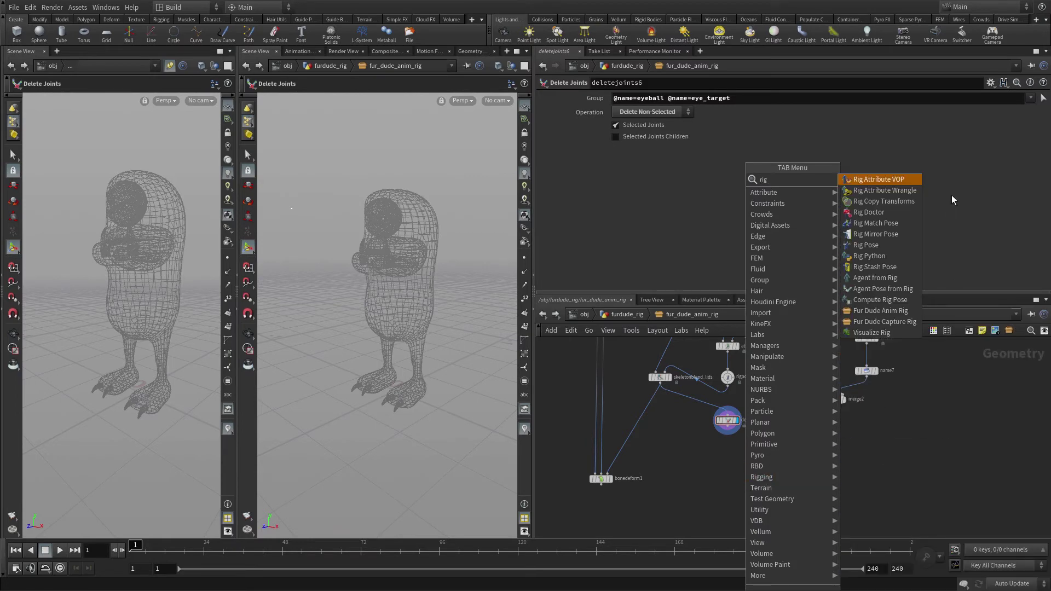
pyautogui.click(872, 246)
pyautogui.click(729, 464)
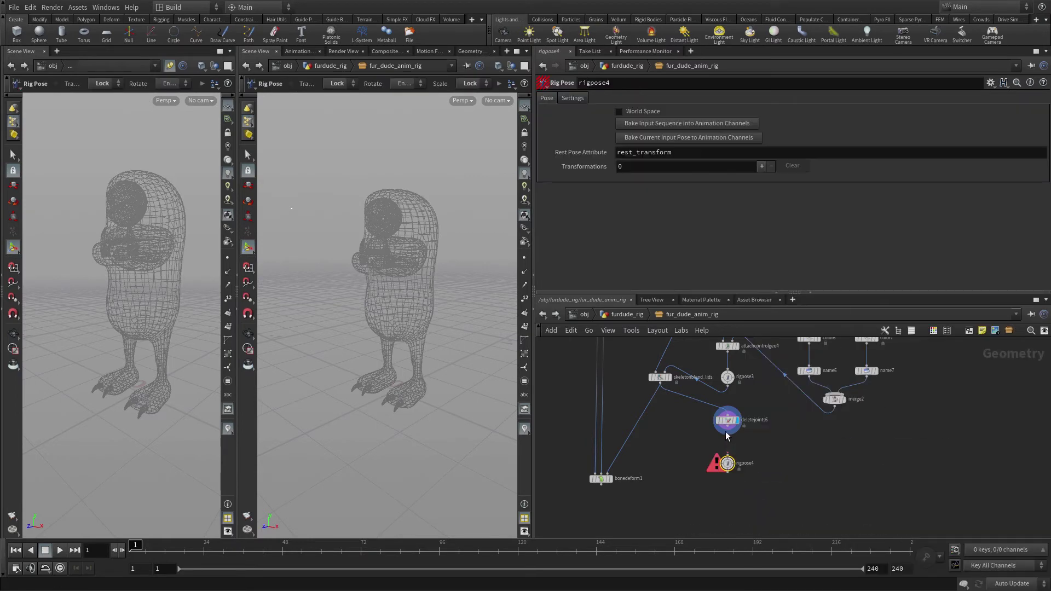
pyautogui.click(732, 450)
pyautogui.click(732, 450)
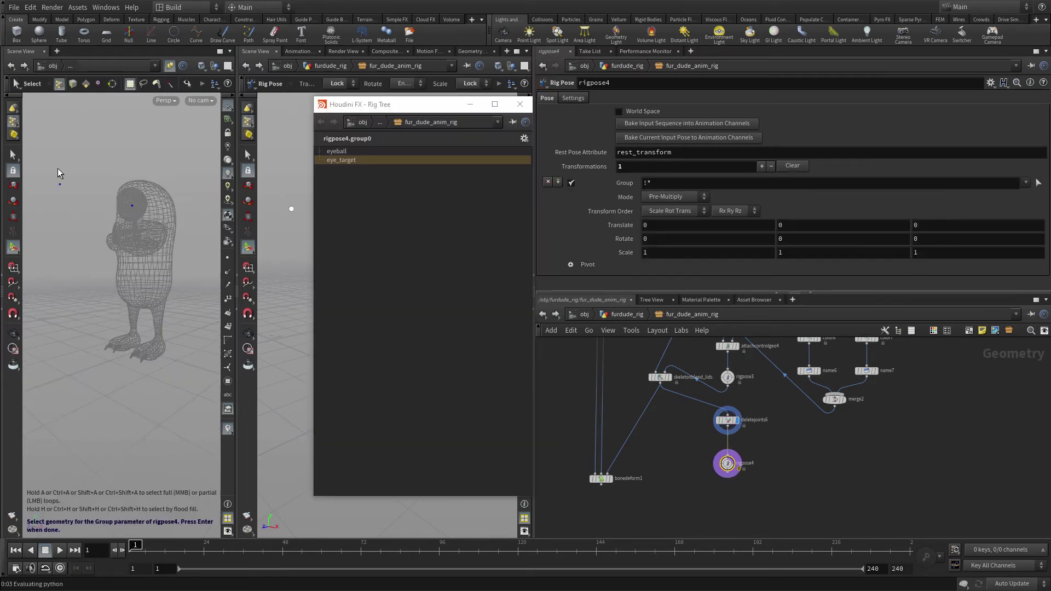
# Add the eye_target joint to rigpose4 and lock its Rotate and Scale parameters
pyautogui.moveTo(56, 168); pyautogui.dragTo(79, 211)
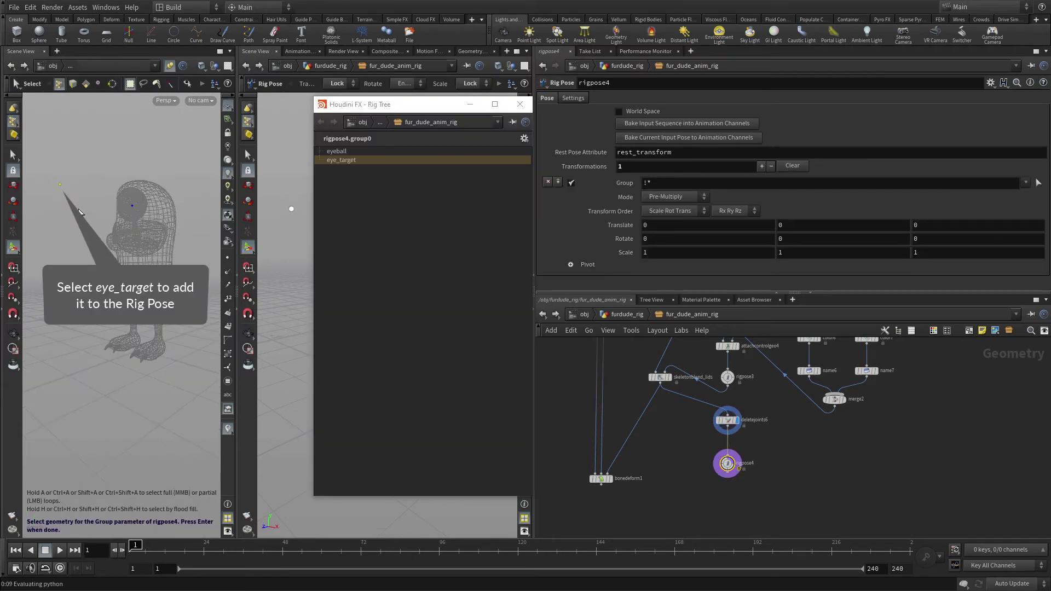
pyautogui.press('Return')
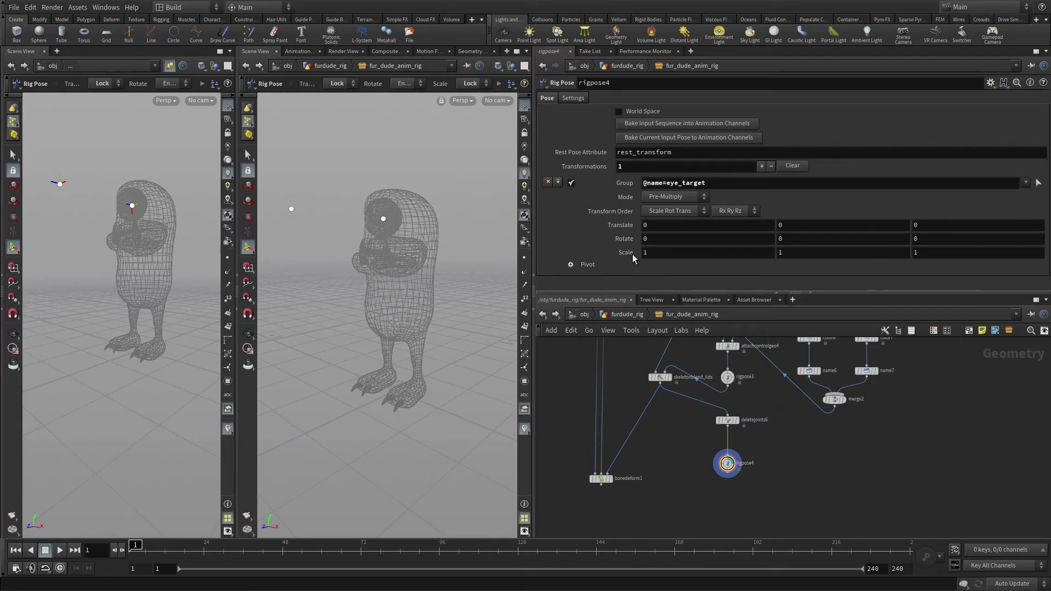
pyautogui.rightClick(624, 240)
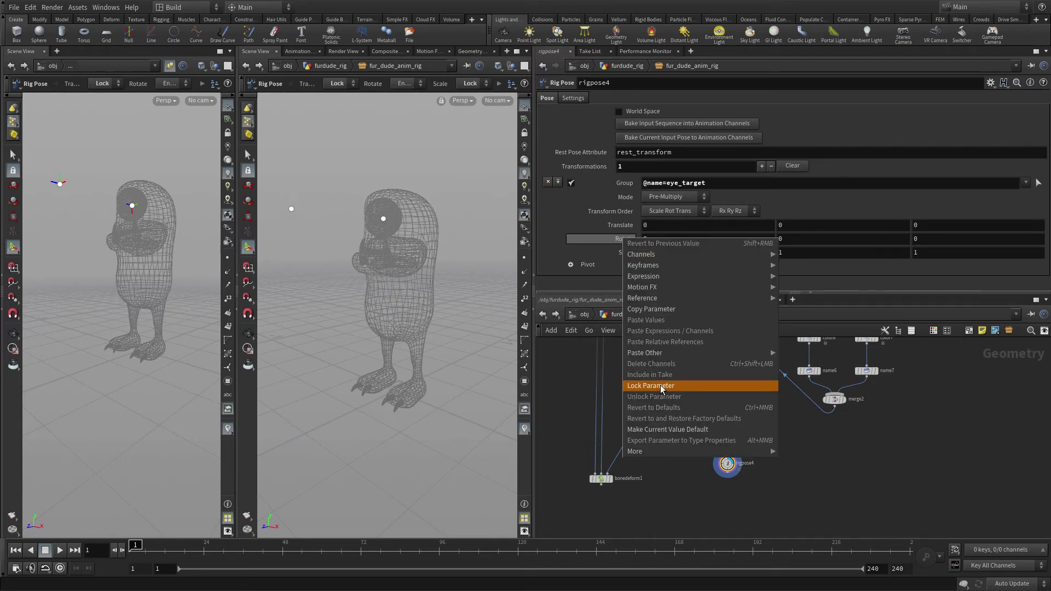
pyautogui.click(660, 385)
pyautogui.rightClick(625, 255)
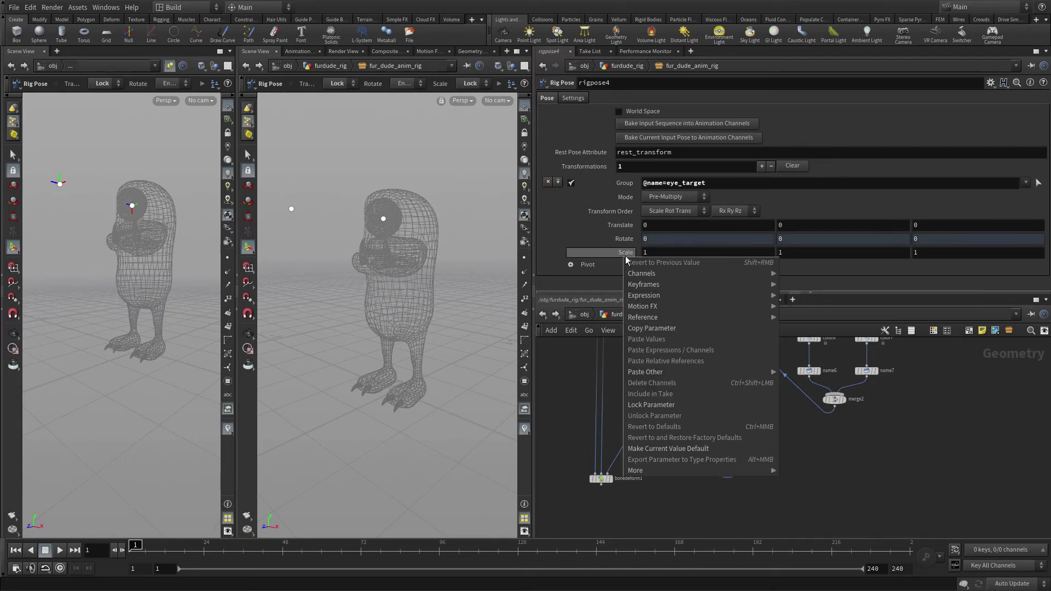
pyautogui.click(657, 405)
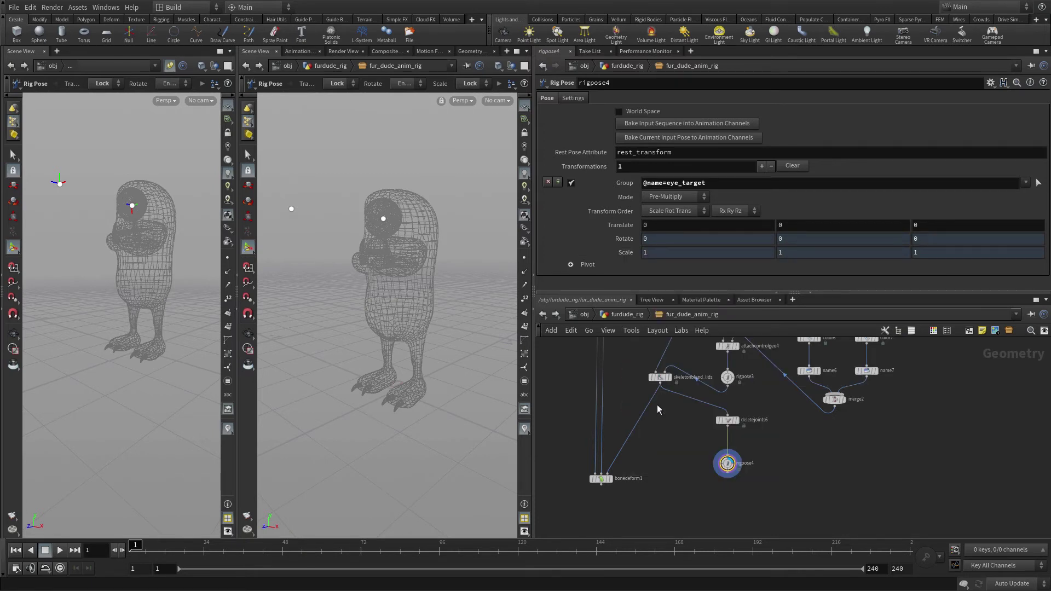
# Add a Rig Attribute VOP node near rigpose4 and rename deletejoints6 as deletejoints_eyes
pyautogui.press('Tab')
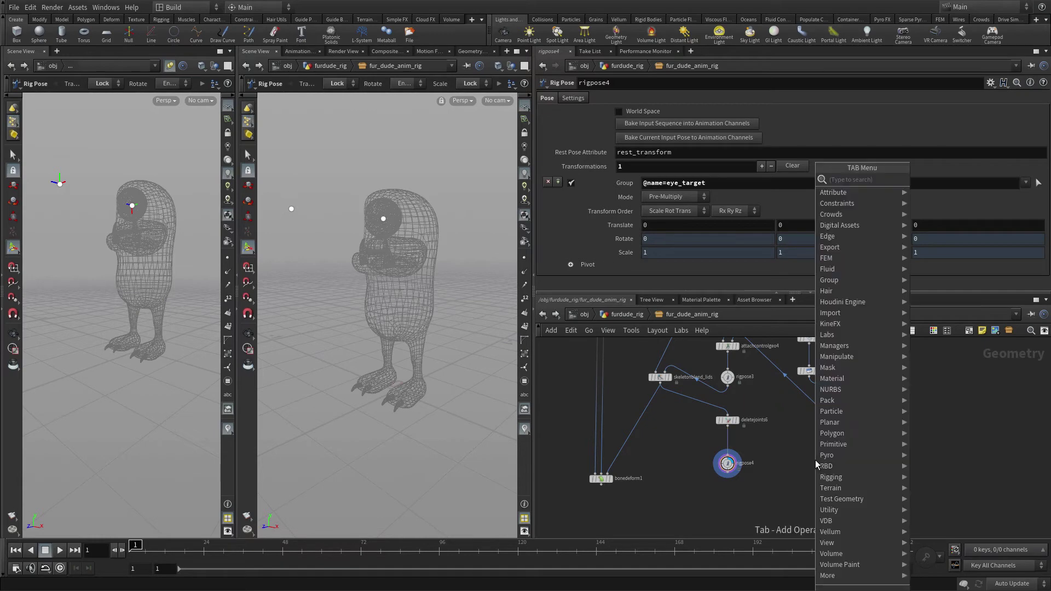
pyautogui.write('rig')
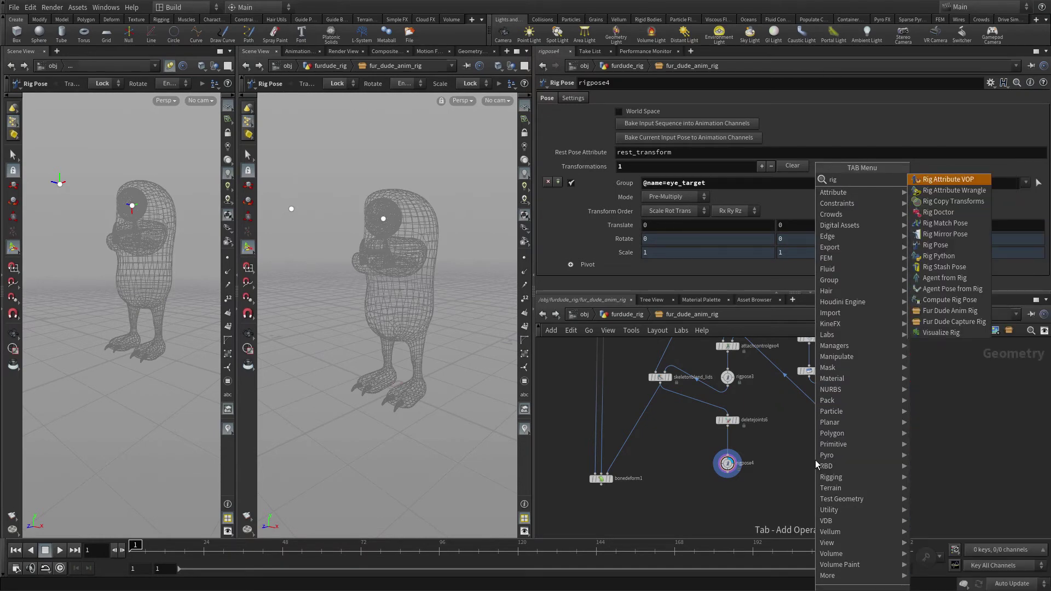
pyautogui.press('Return')
pyautogui.click(815, 460)
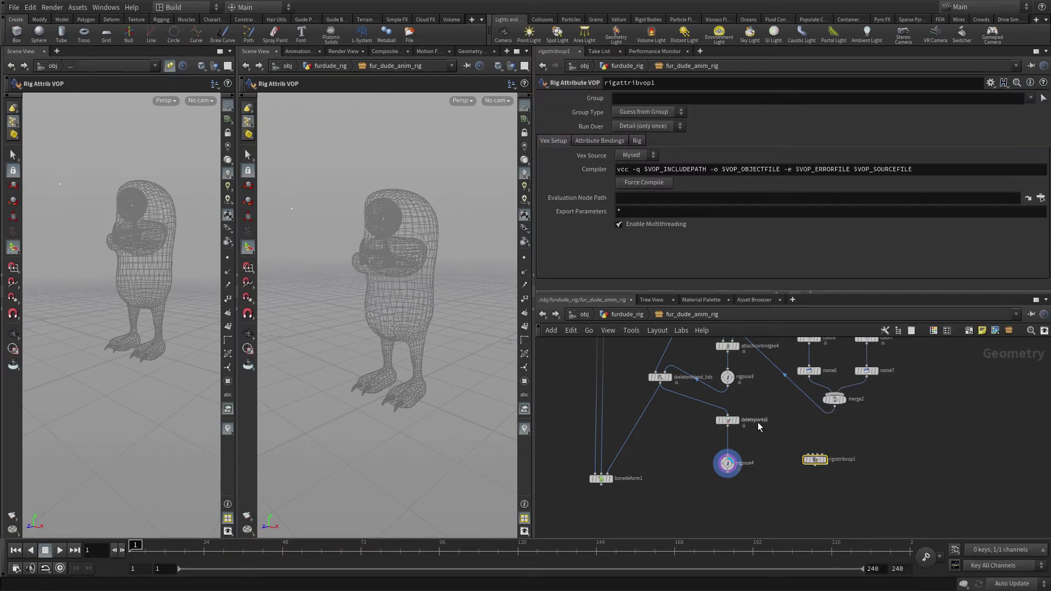
pyautogui.doubleClick(770, 420)
pyautogui.press('Return')
# Position rigattribvop1 below deletejoints_eyes and connect deletejoints_eyes to its first input
pyautogui.moveTo(817, 461); pyautogui.dragTo(784, 451)
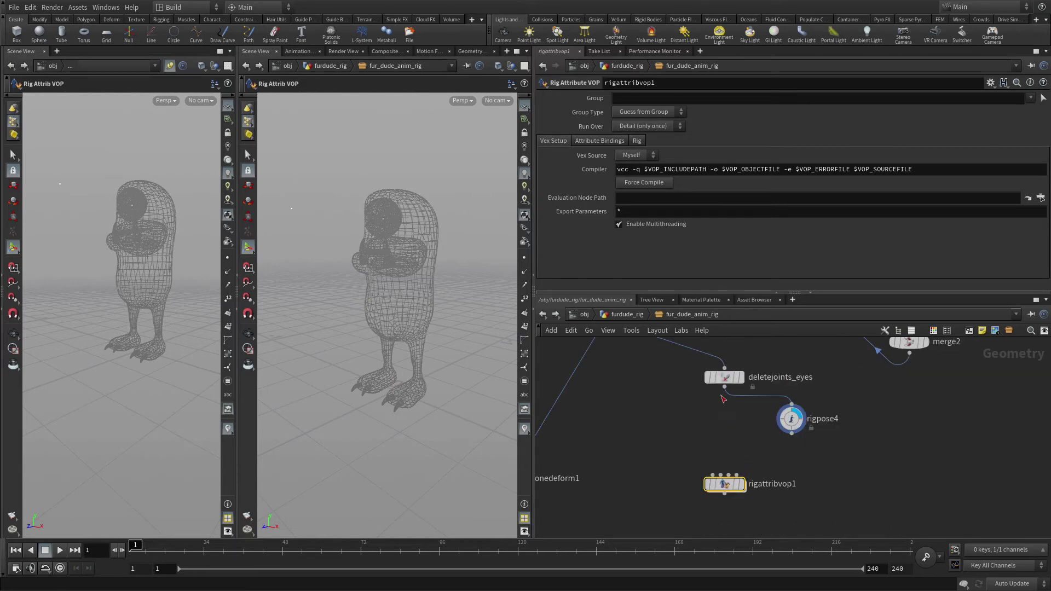
pyautogui.click(724, 387)
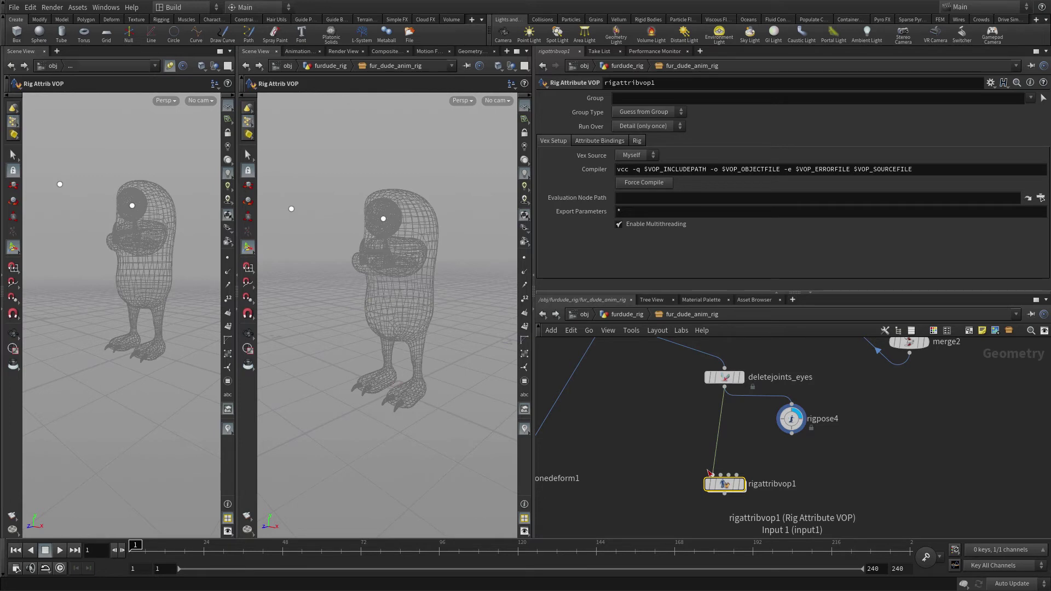
pyautogui.click(712, 474)
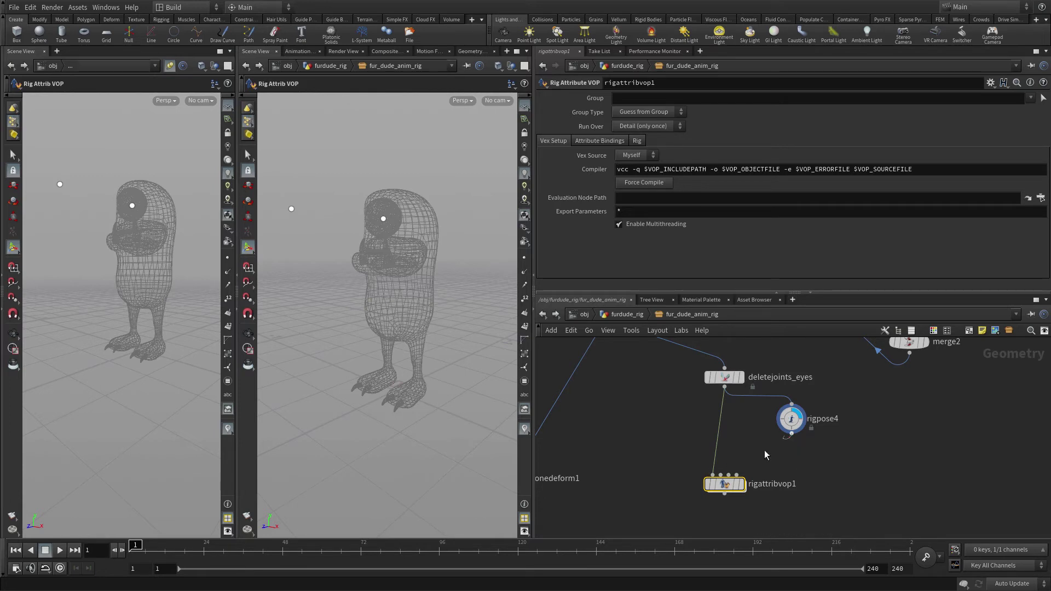
# Connect rigpose4's output to the second input of rigattribvop1 and display rigattribvop1
pyautogui.click(792, 434)
pyautogui.click(720, 474)
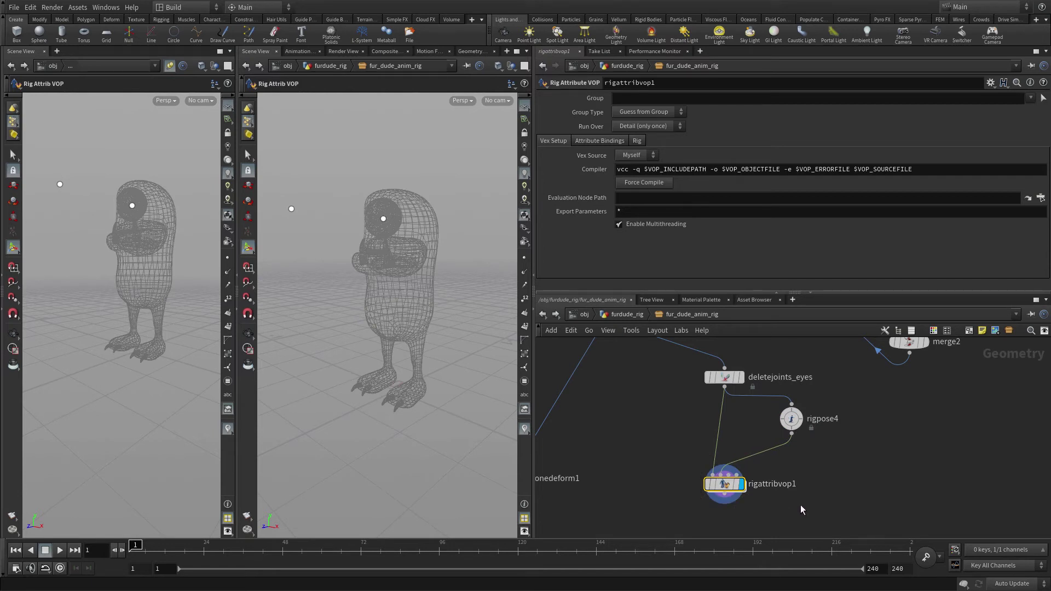
# Insert a Skeleton Blend node on the wire feeding the third input of bonedeform1
pyautogui.keyDown('alt'); pyautogui.moveTo(826, 491); pyautogui.dragTo(823, 488, button='right'); pyautogui.keyUp('alt')
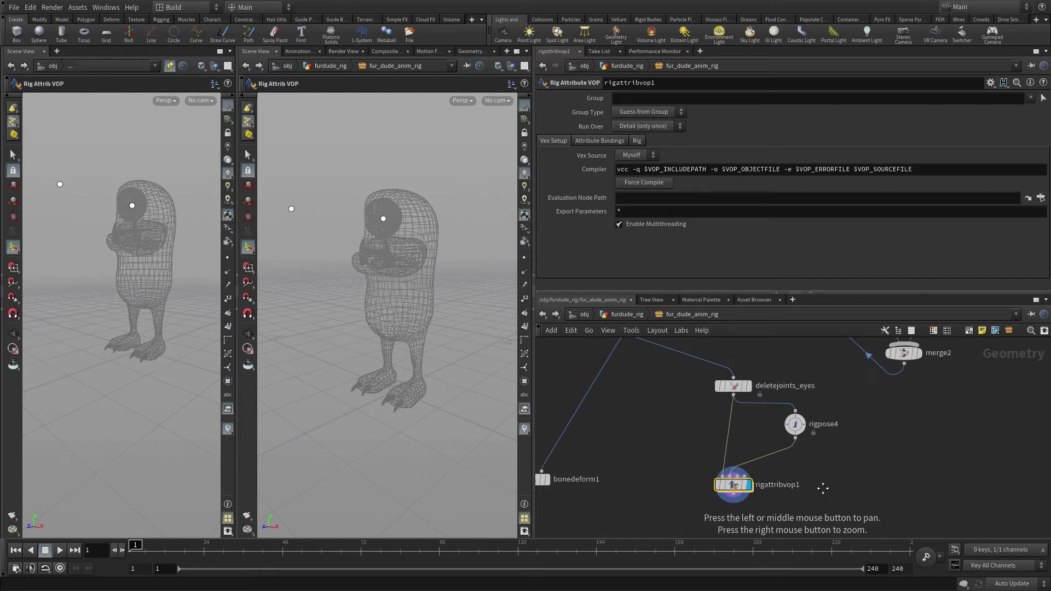
pyautogui.moveTo(822, 488); pyautogui.dragTo(878, 438)
pyautogui.press('Tab')
pyautogui.write('skel')
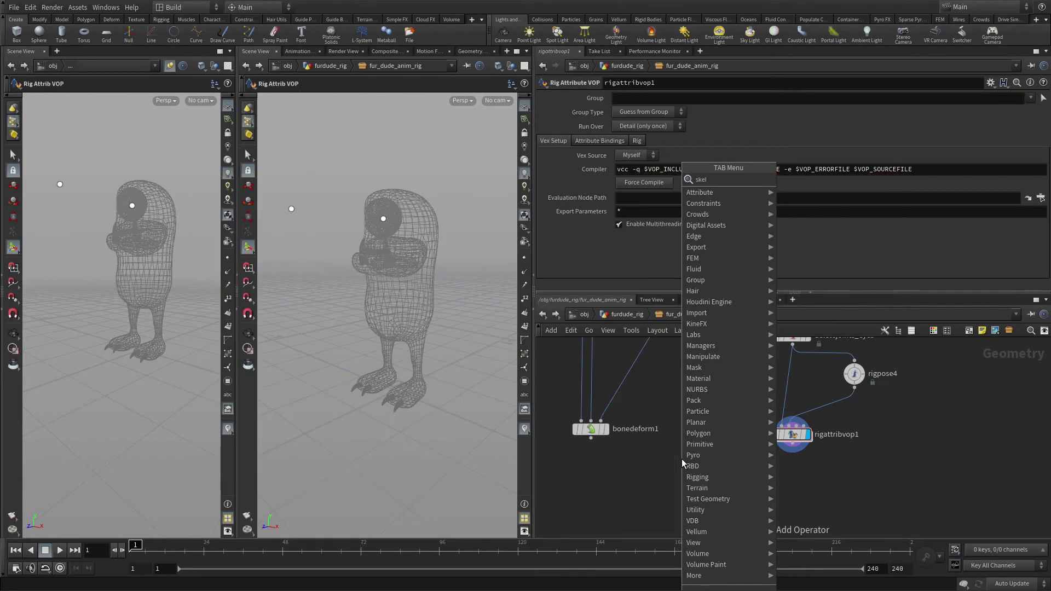
pyautogui.write('e')
pyautogui.press('Return')
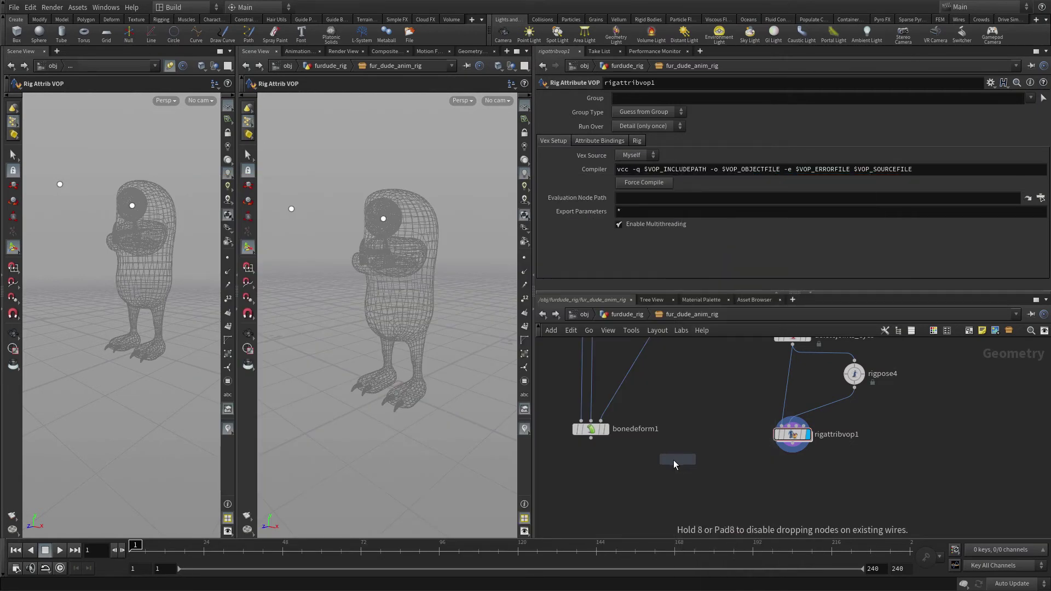
pyautogui.click(628, 389)
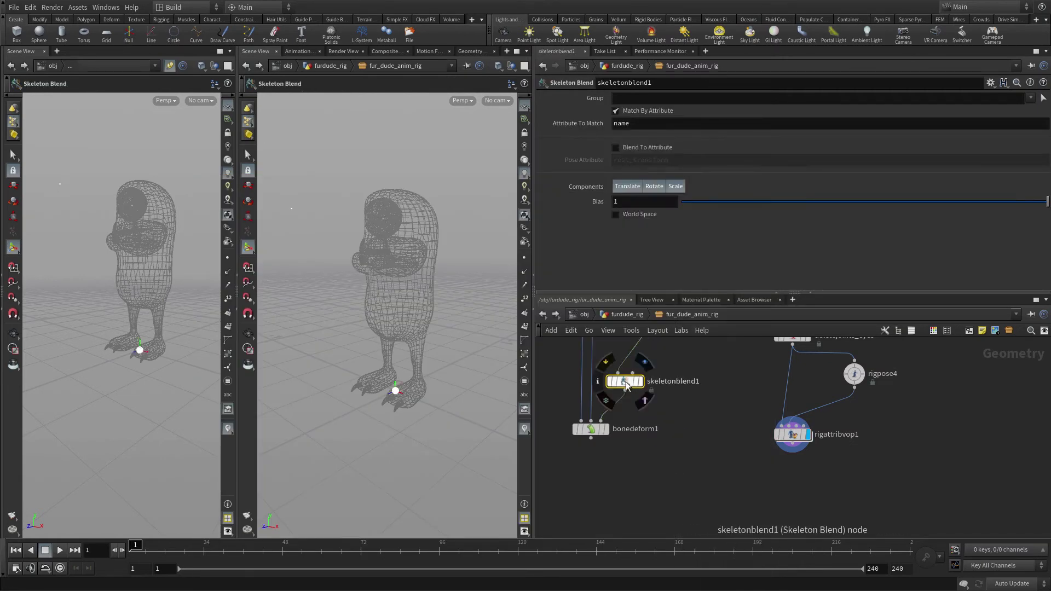
# Rename the new Skeleton Blend node as skeletonblend_eyeball
pyautogui.doubleClick(688, 383)
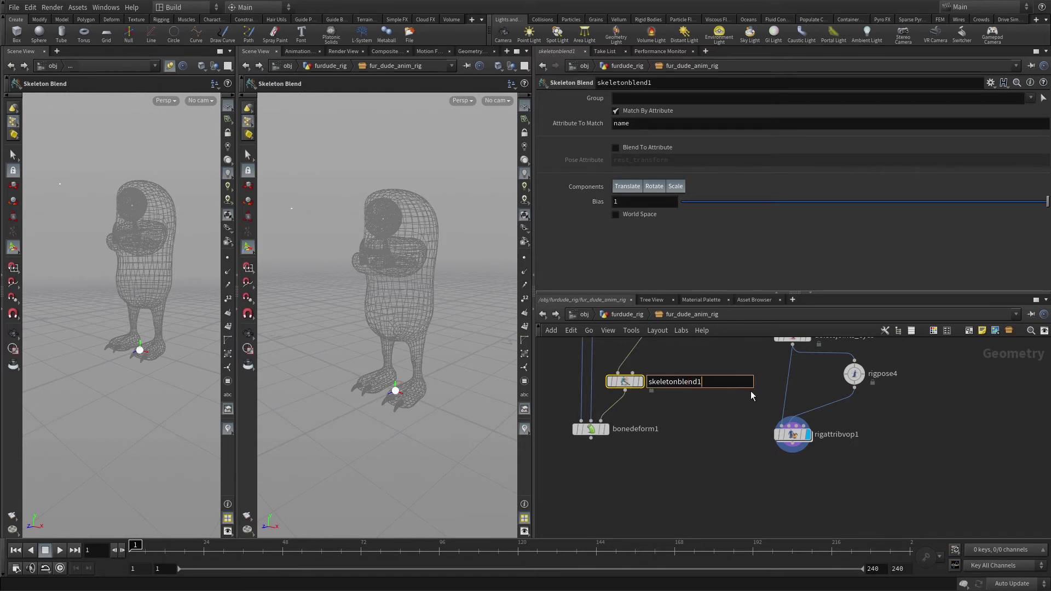
pyautogui.press('BackSpace')
pyautogui.write('_eyeball')
pyautogui.press('Return')
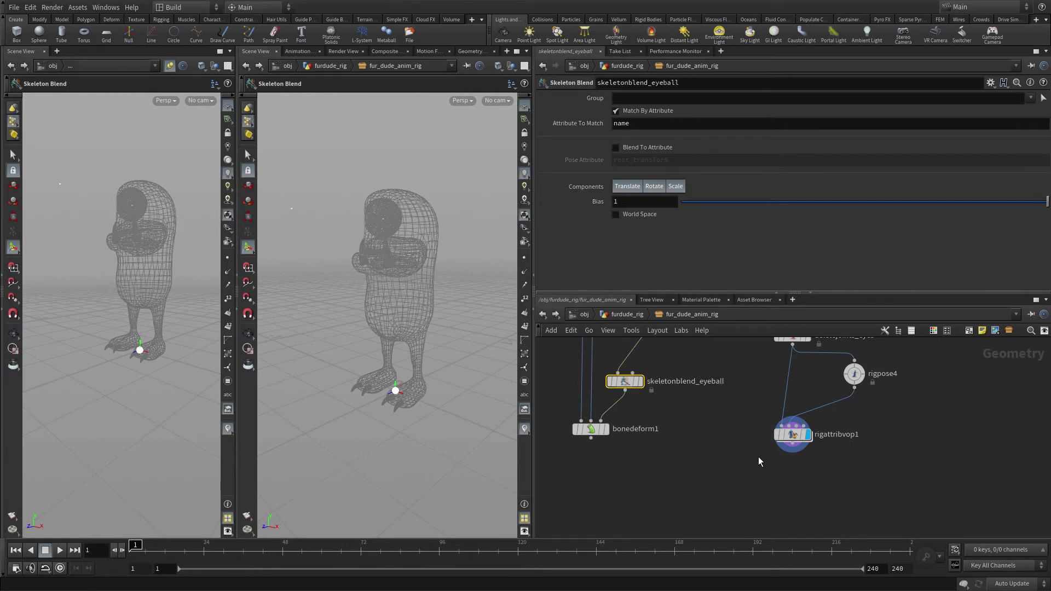
# Connect rigattribvop1 to the second input of skeletonblend_eyeball and enable World Space blending on it
pyautogui.click(793, 445)
pyautogui.click(633, 373)
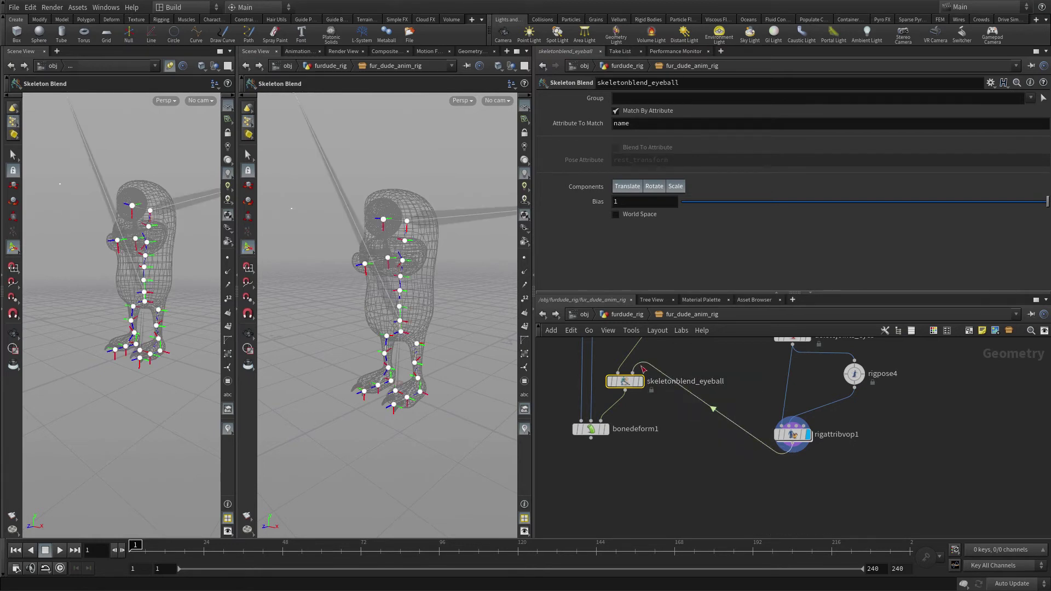
pyautogui.click(625, 391)
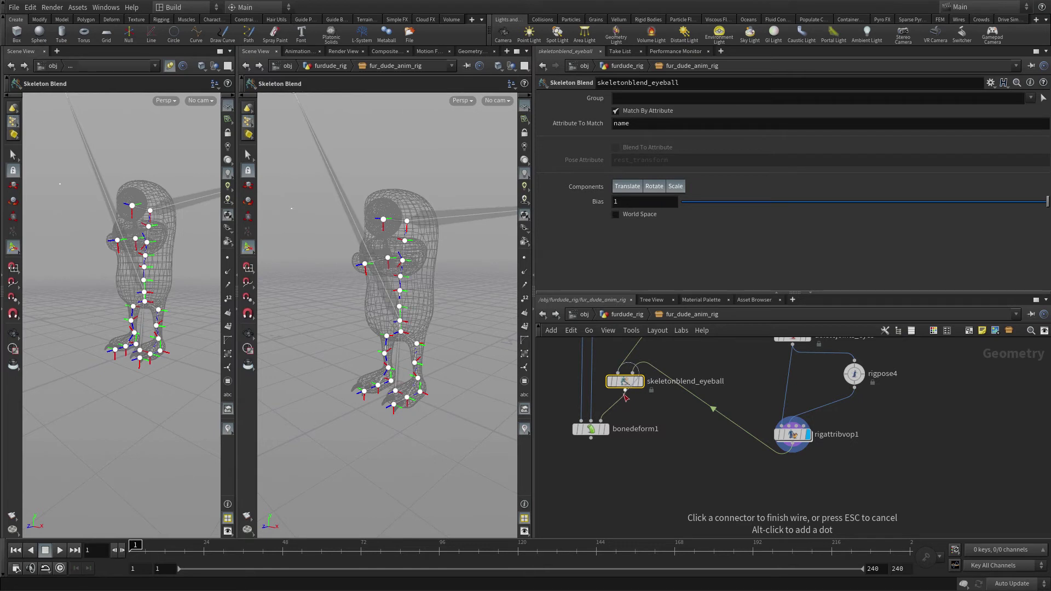
pyautogui.click(616, 214)
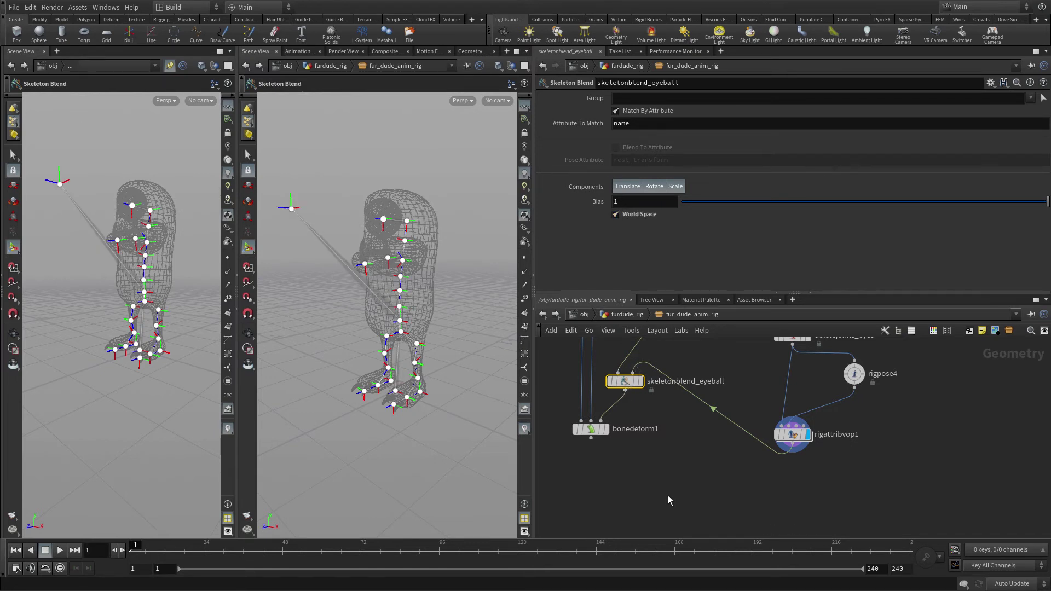
# Inside rigattribvop1, add a Get Point Transform node for the eyeball joint from deletejoints_eyes
pyautogui.doubleClick(793, 435)
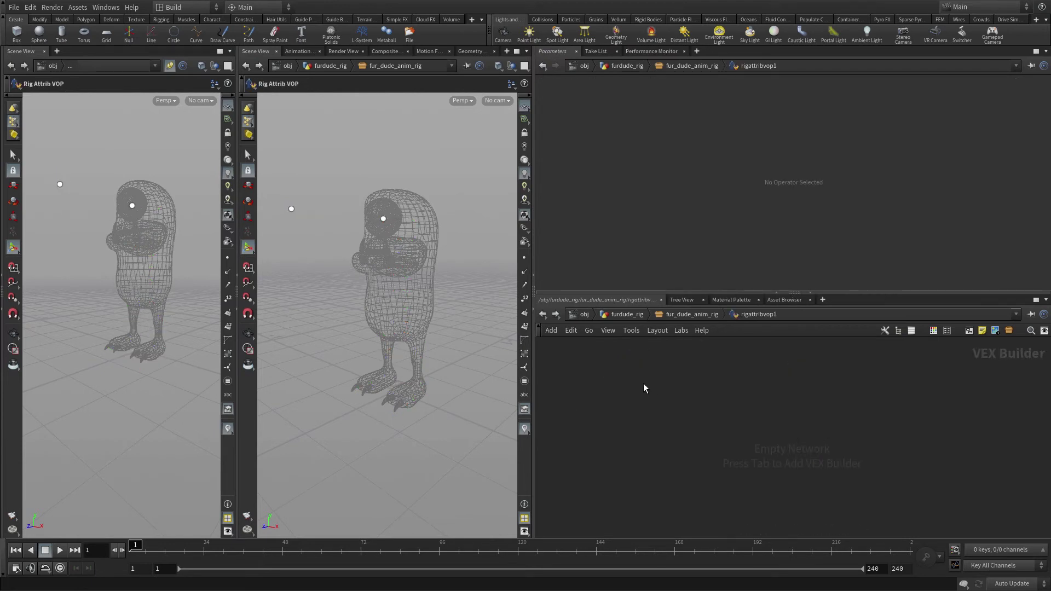
pyautogui.click(384, 220)
pyautogui.moveTo(483, 262); pyautogui.dragTo(633, 396)
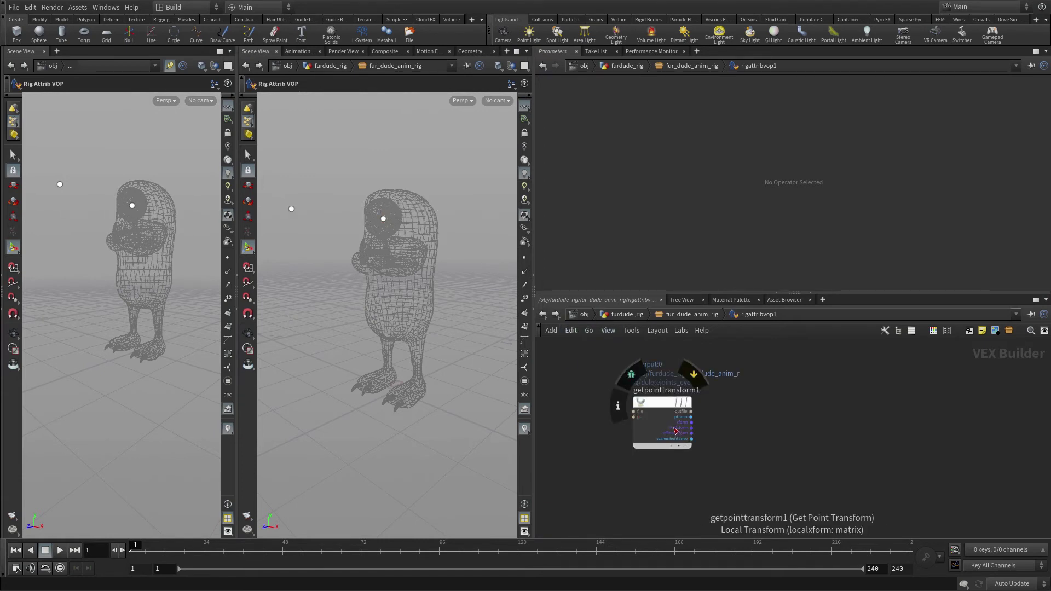
pyautogui.moveTo(659, 401); pyautogui.dragTo(600, 386)
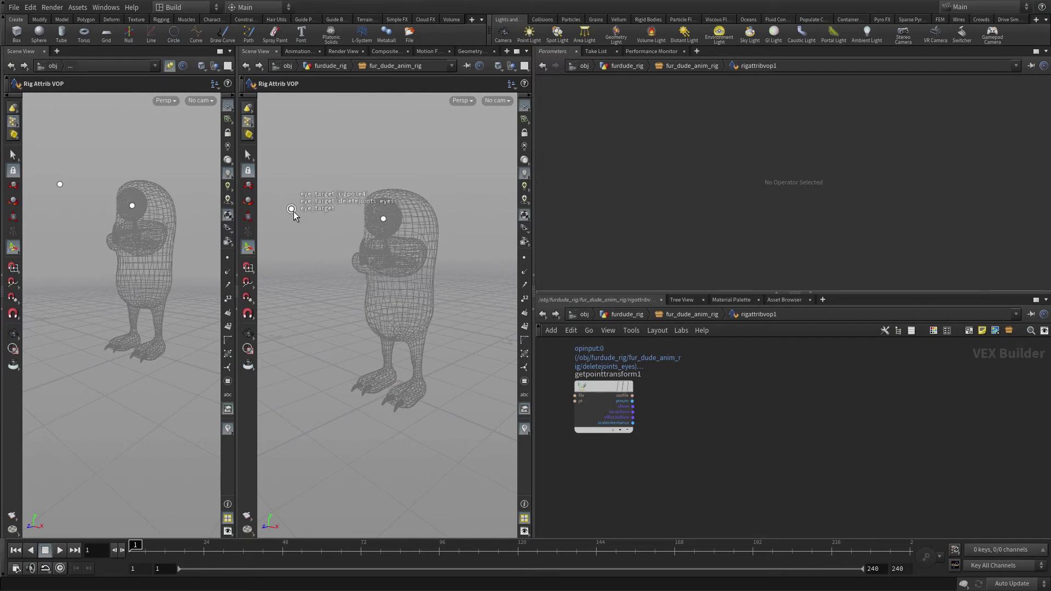
# Add a Get Point Transform node for the eye_target joint from deletejoints_eyes below getpointtransform1
pyautogui.moveTo(291, 209)
pyautogui.moveTo(292, 204); pyautogui.dragTo(600, 481)
pyautogui.click(570, 478)
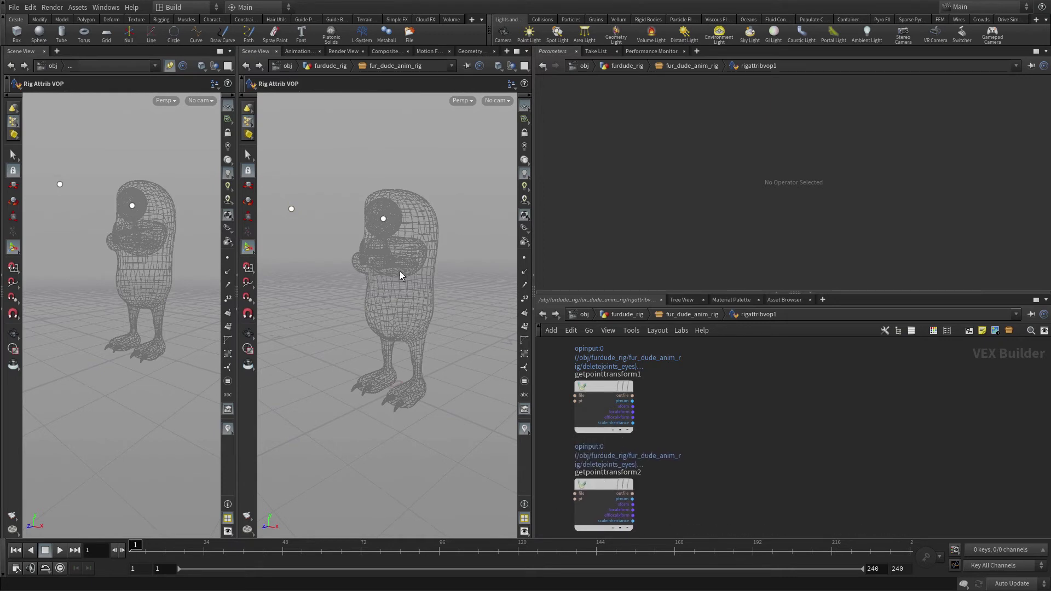
# Add a Set Point Transform node for the eyeball joint and a Look At (KineFX) node between it and the Get Point Transform nodes
pyautogui.click(383, 220)
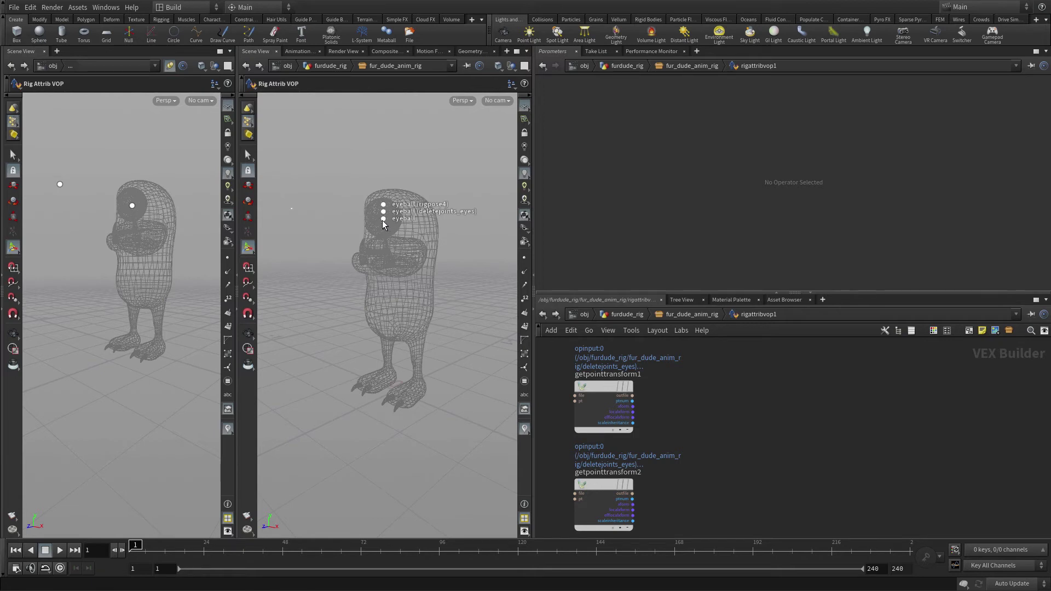
pyautogui.moveTo(385, 224); pyautogui.dragTo(899, 419)
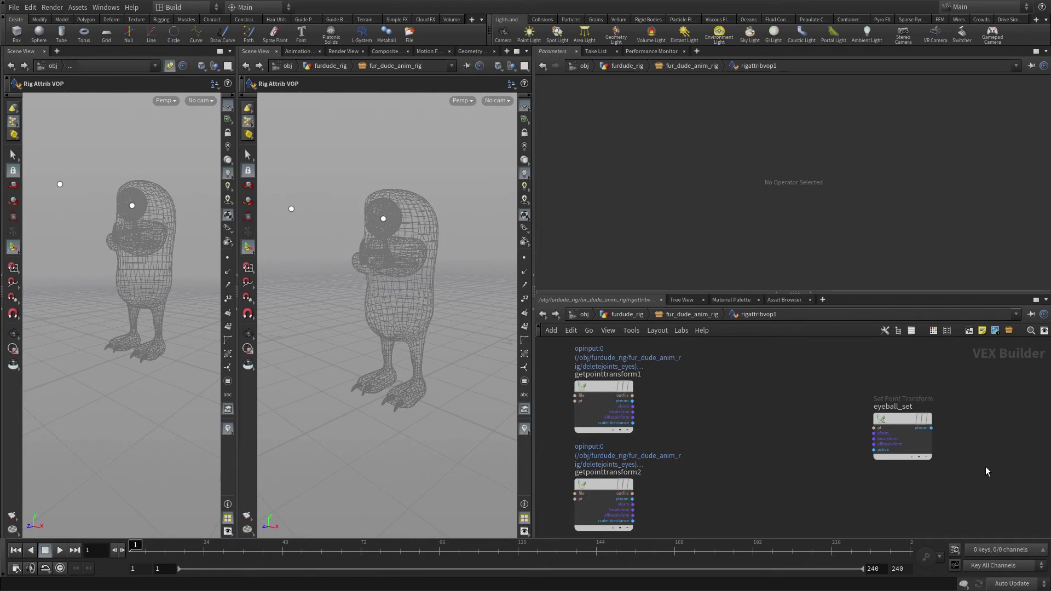
pyautogui.press('Tab')
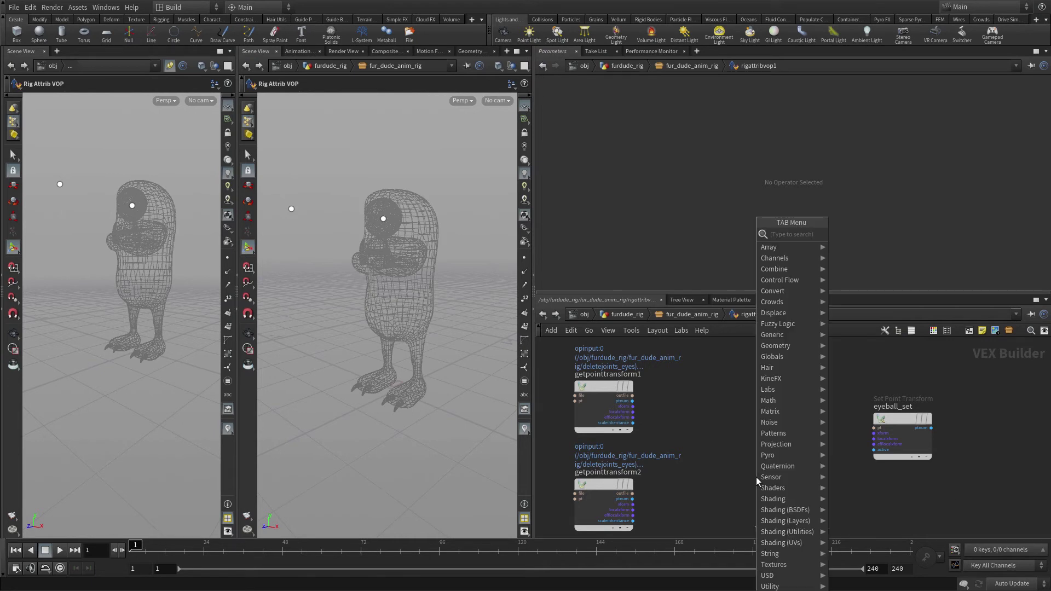
pyautogui.write('loo')
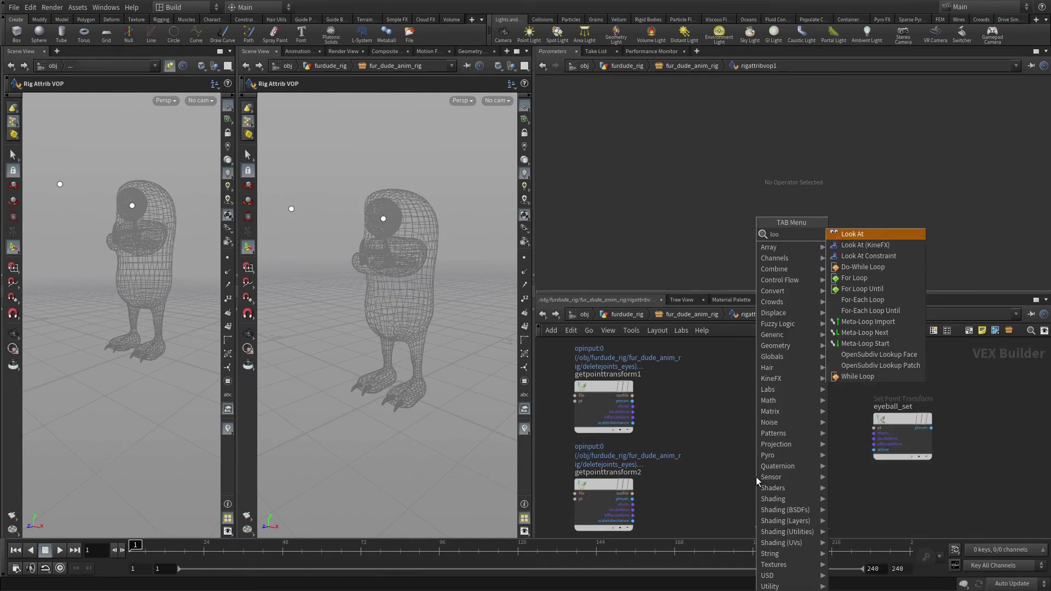
pyautogui.press('Down')
pyautogui.press('Escape')
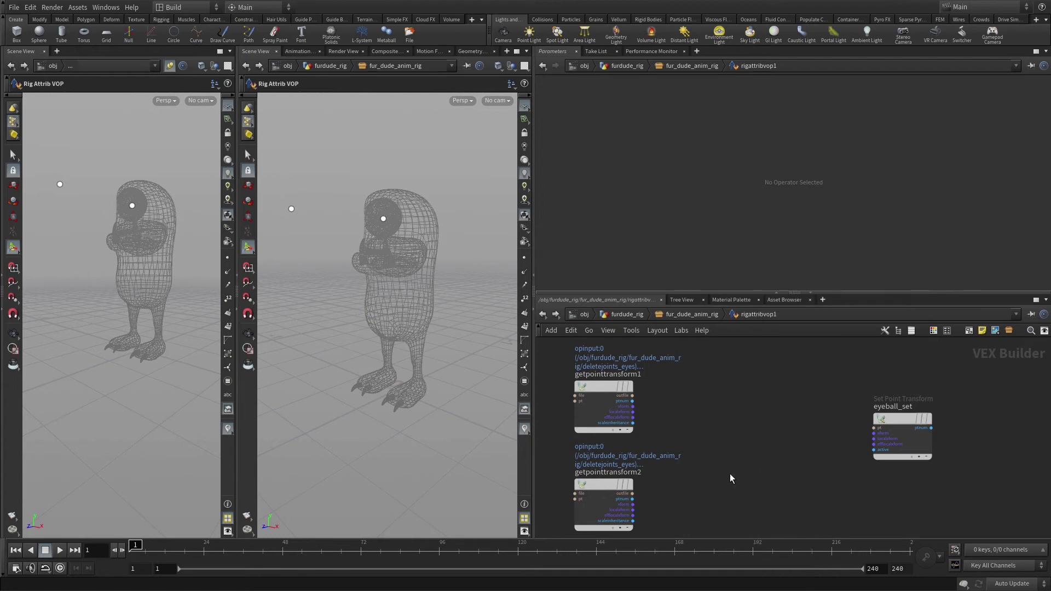
pyautogui.click(755, 442)
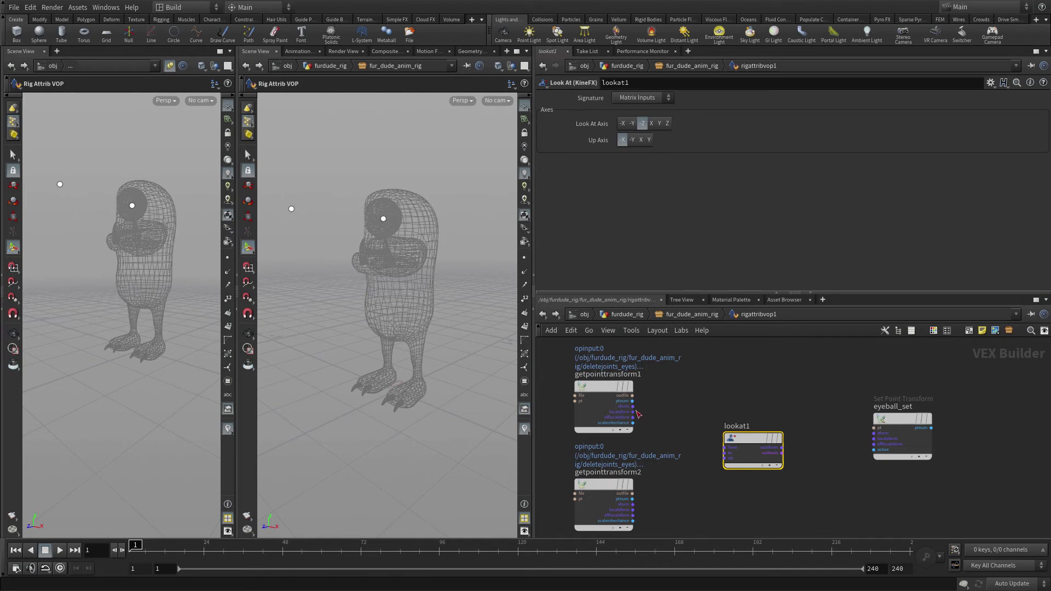
# Wire the transforms of getpointtransform1 and getpointtransform2 into lookat1's first and second inputs, and lookat1's output transform into eyeball_set's xform
pyautogui.click(633, 406)
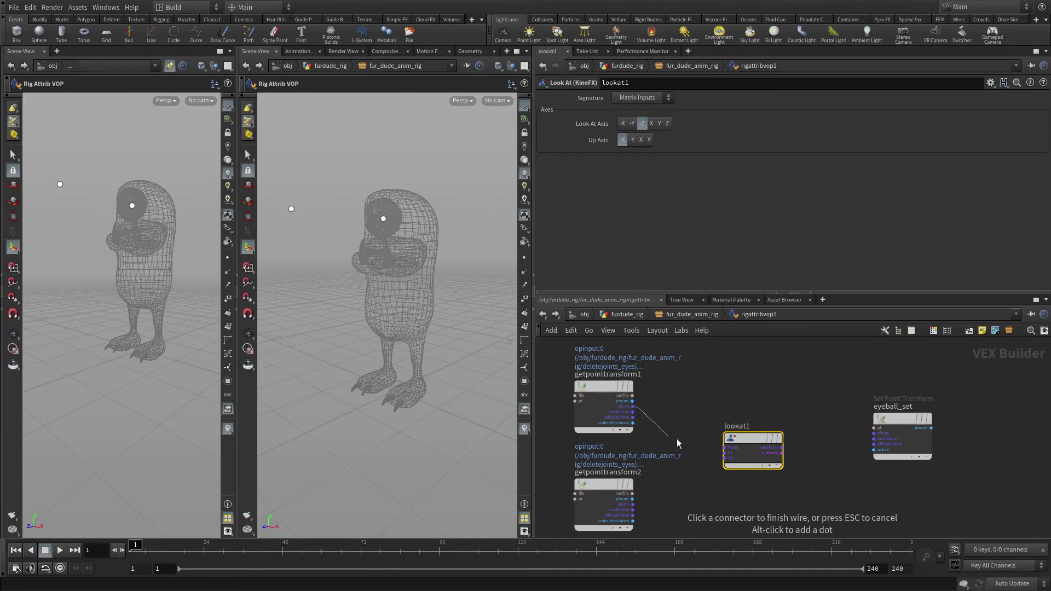
pyautogui.click(724, 449)
pyautogui.click(633, 504)
pyautogui.click(723, 458)
pyautogui.click(723, 453)
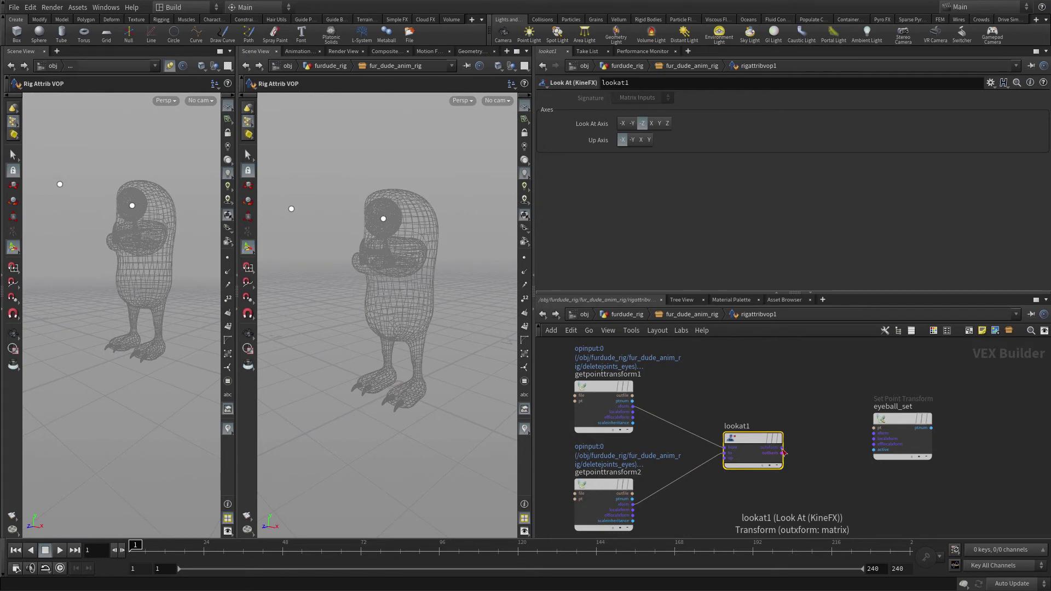
pyautogui.click(782, 449)
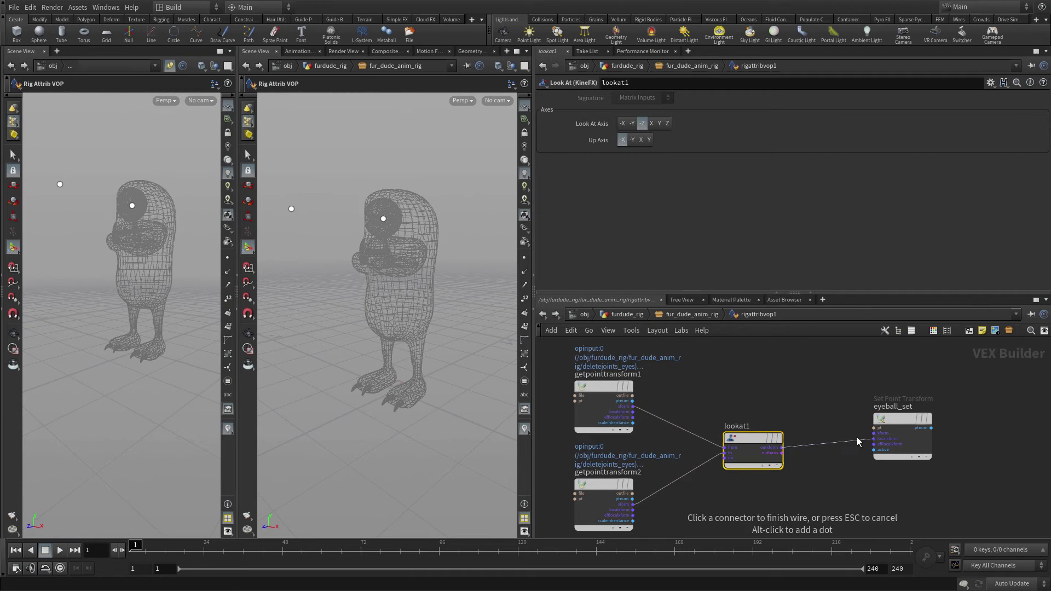
pyautogui.click(873, 434)
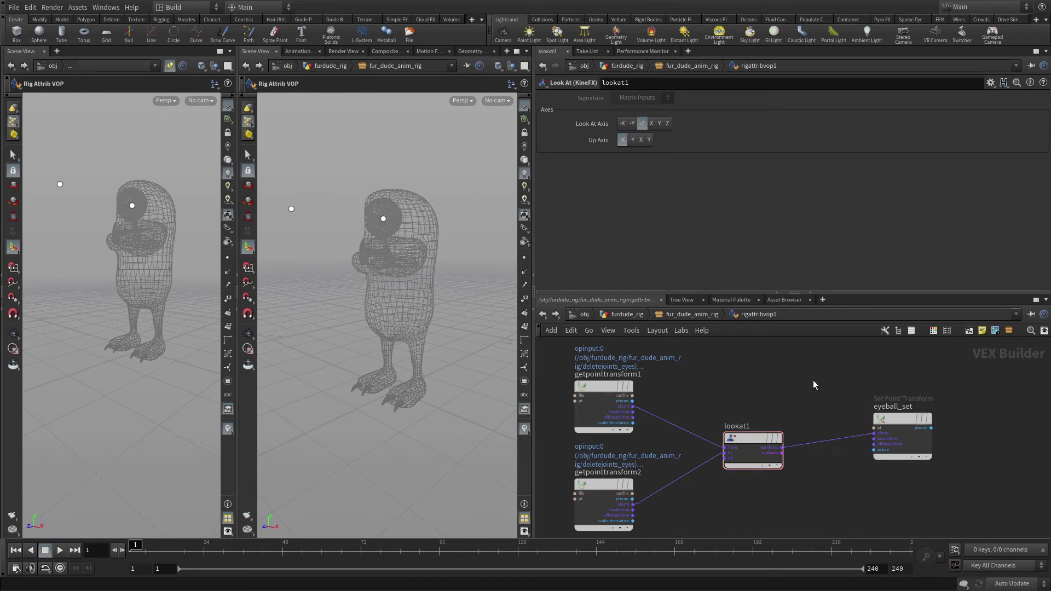
# Display bonedeform1 in the fur_dude_anim_rig network and set lookat1's Look At Axis to Z inside rigattribvop1
pyautogui.click(675, 314)
pyautogui.click(606, 430)
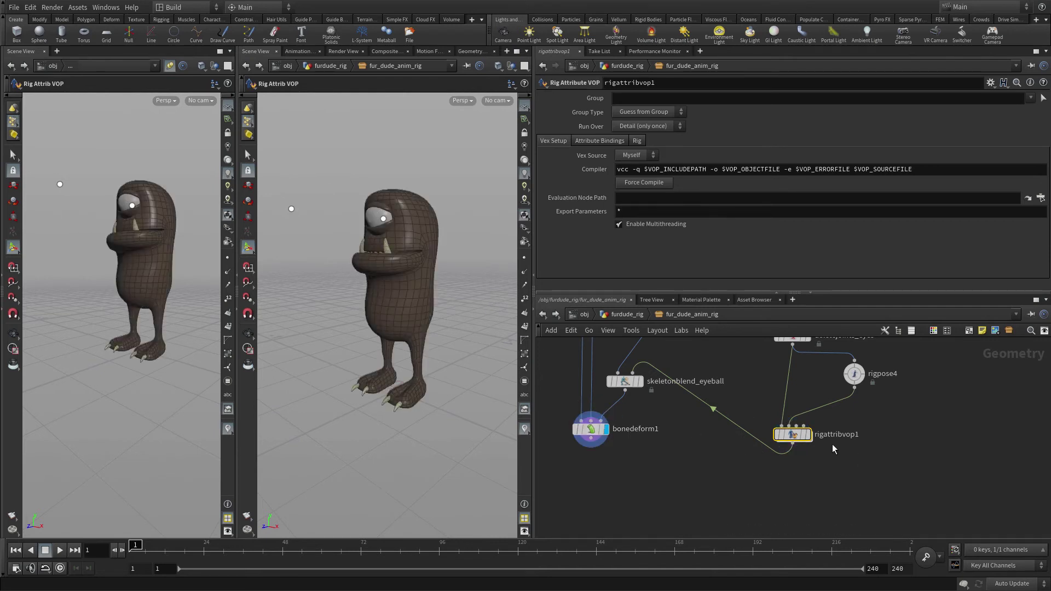
pyautogui.doubleClick(794, 434)
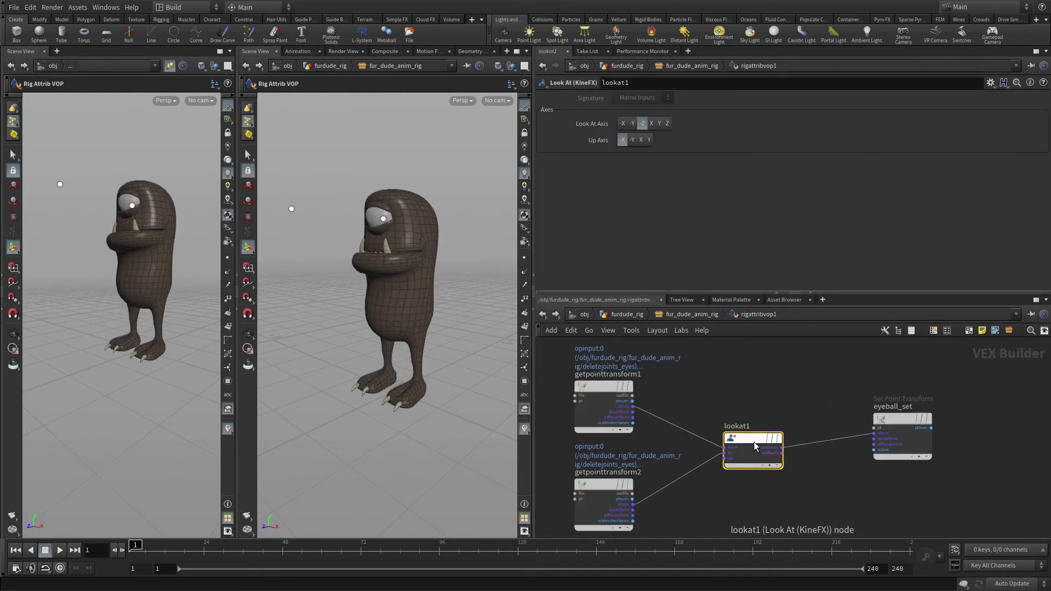
pyautogui.click(667, 123)
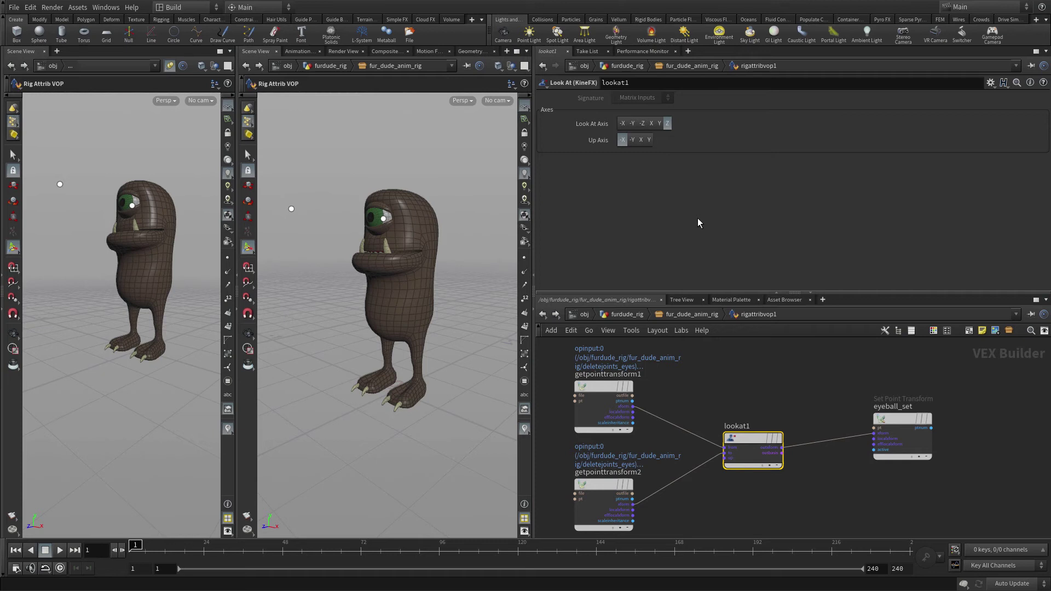
# Test the eyeball's aim by moving the eye_target joint through rigpose4, and undo the move
pyautogui.click(777, 388)
pyautogui.click(704, 316)
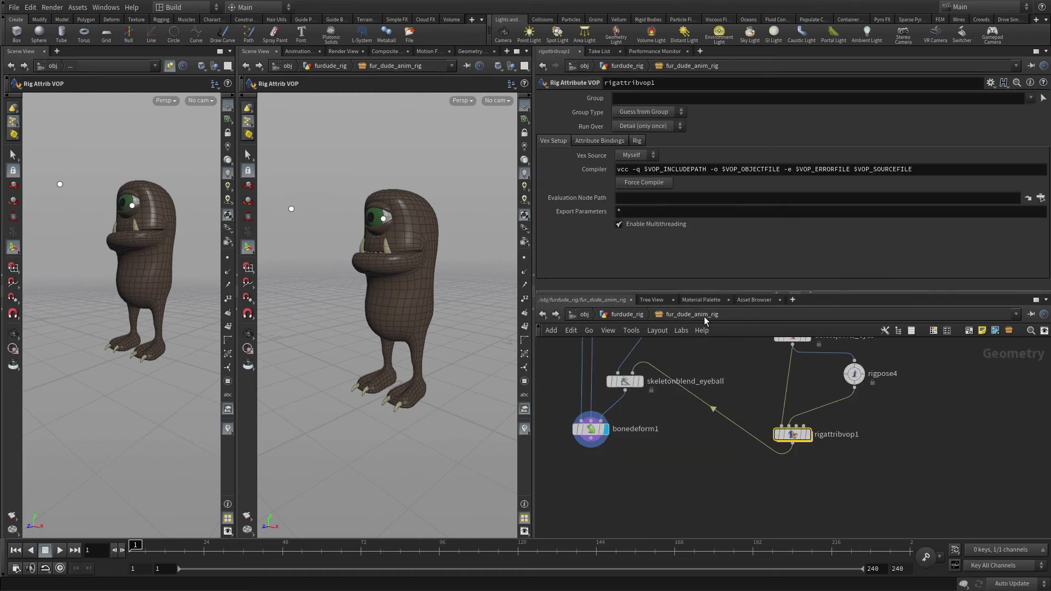
pyautogui.click(853, 374)
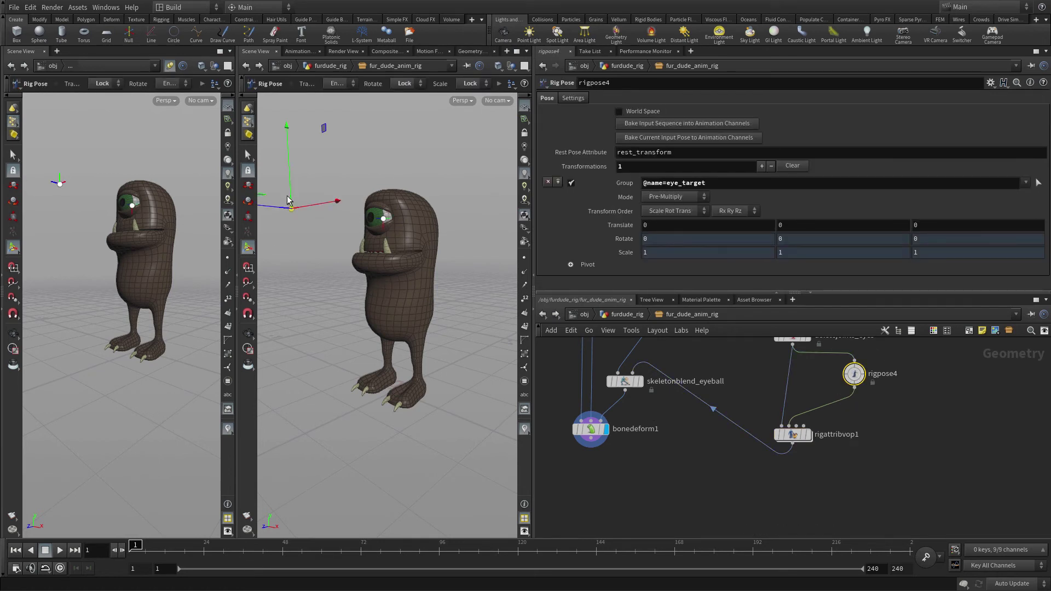
pyautogui.moveTo(292, 207); pyautogui.dragTo(317, 308)
pyautogui.hotkey('ctrl', 'z')
# Delete the getpointtransform2 node that reads eye_target from the first input inside rigattribvop1
pyautogui.doubleClick(794, 435)
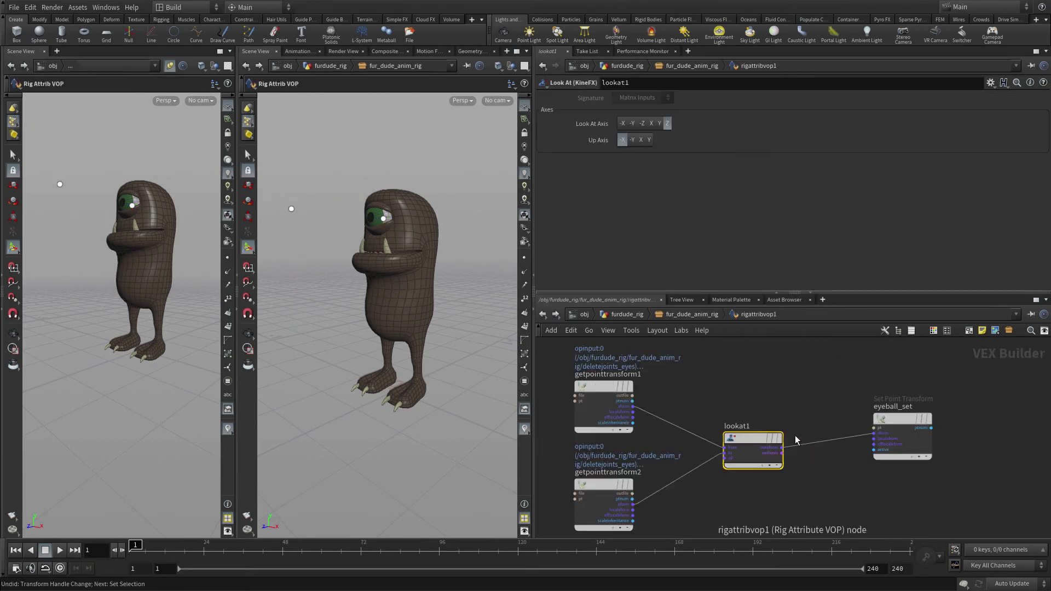
pyautogui.moveTo(596, 484)
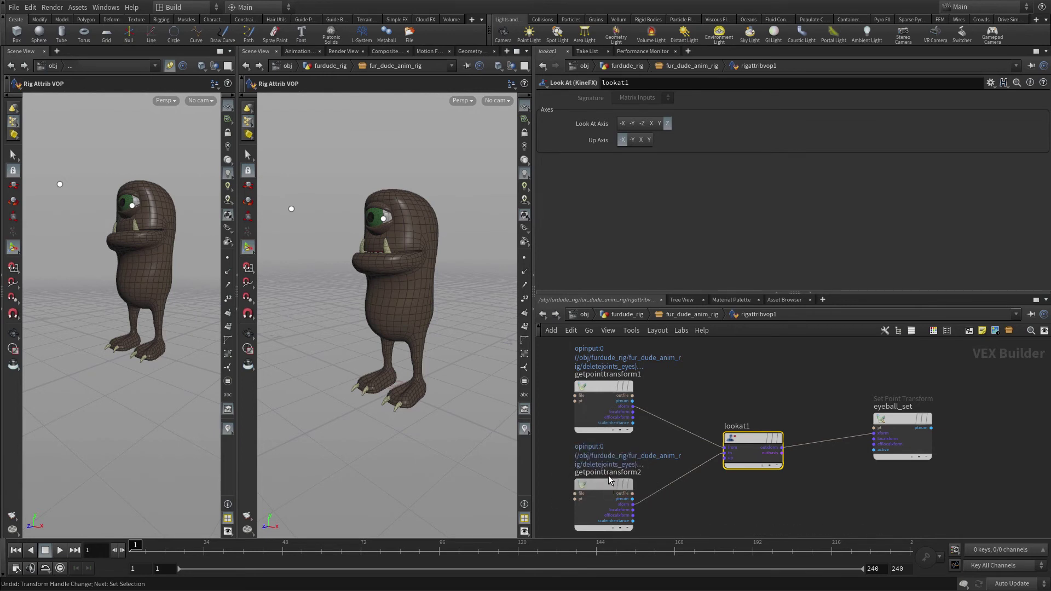
pyautogui.click(609, 482)
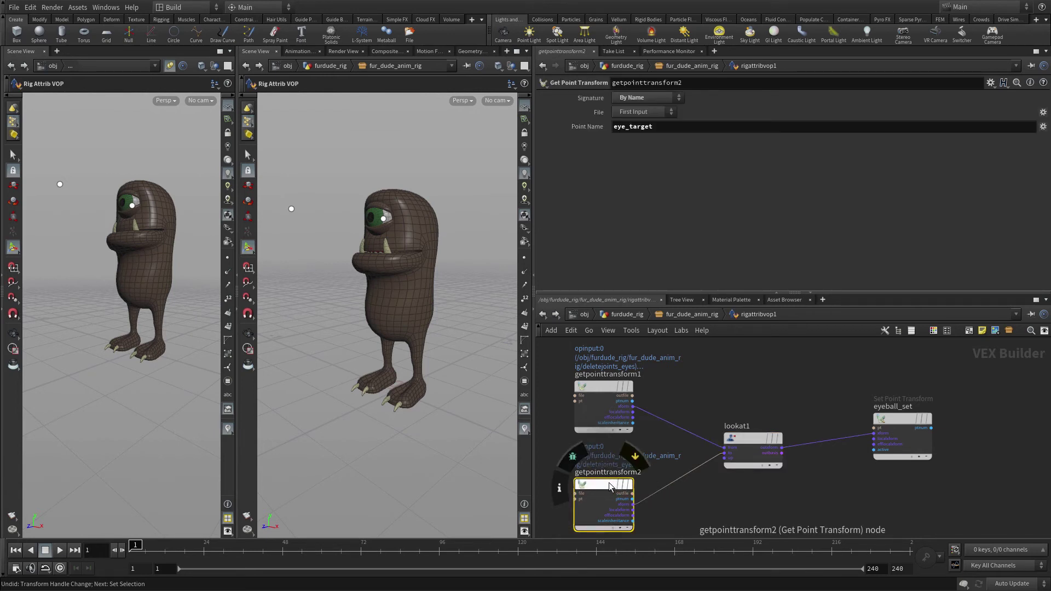
pyautogui.moveTo(608, 483)
pyautogui.press('Delete')
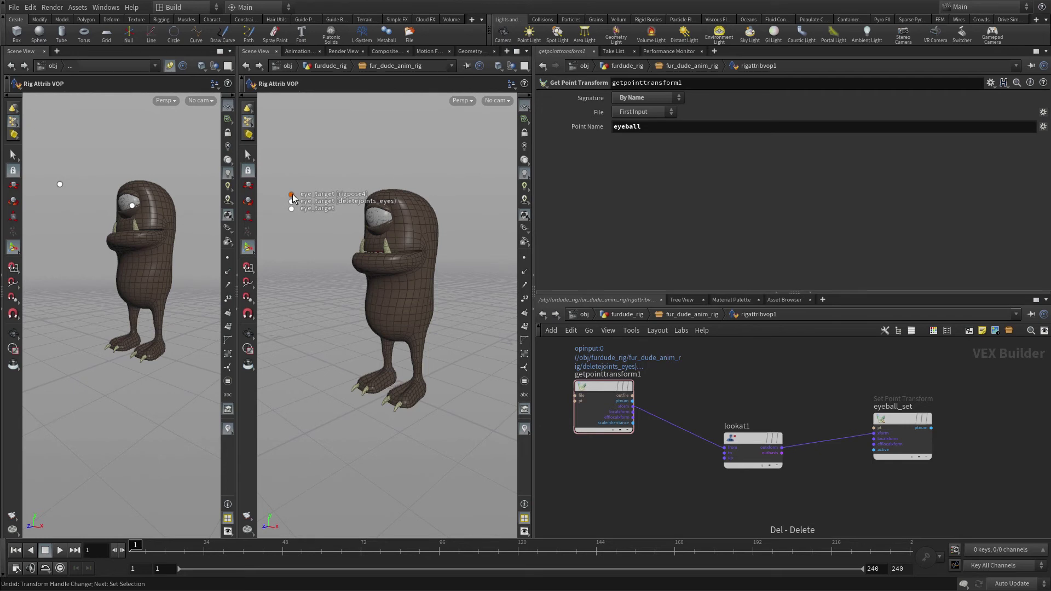
# Add a Get Point Transform reading eye_target from rigpose4, wire its transform into lookat1's second input, and return to the fur_dude_anim_rig network
pyautogui.keyDown('alt'); pyautogui.moveTo(585, 420); pyautogui.dragTo(659, 357); pyautogui.keyUp('alt')
pyautogui.click(575, 471)
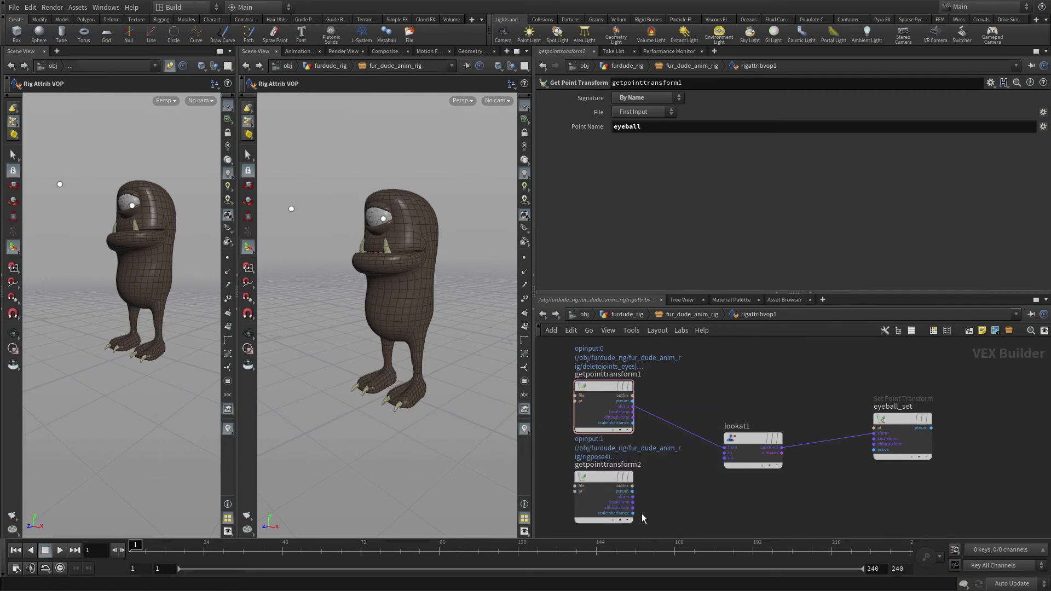
pyautogui.click(632, 496)
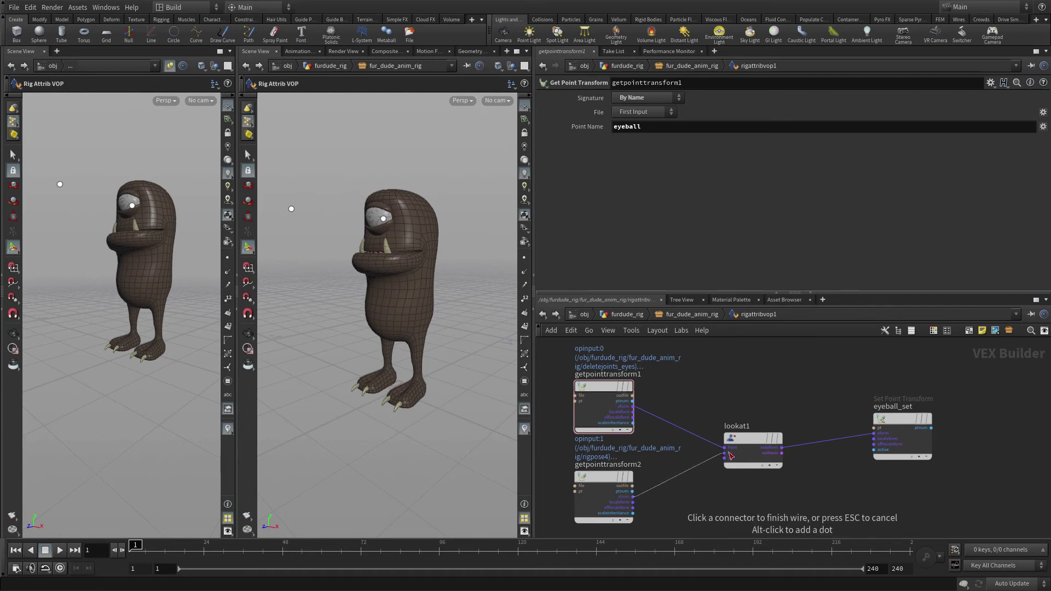
pyautogui.click(727, 454)
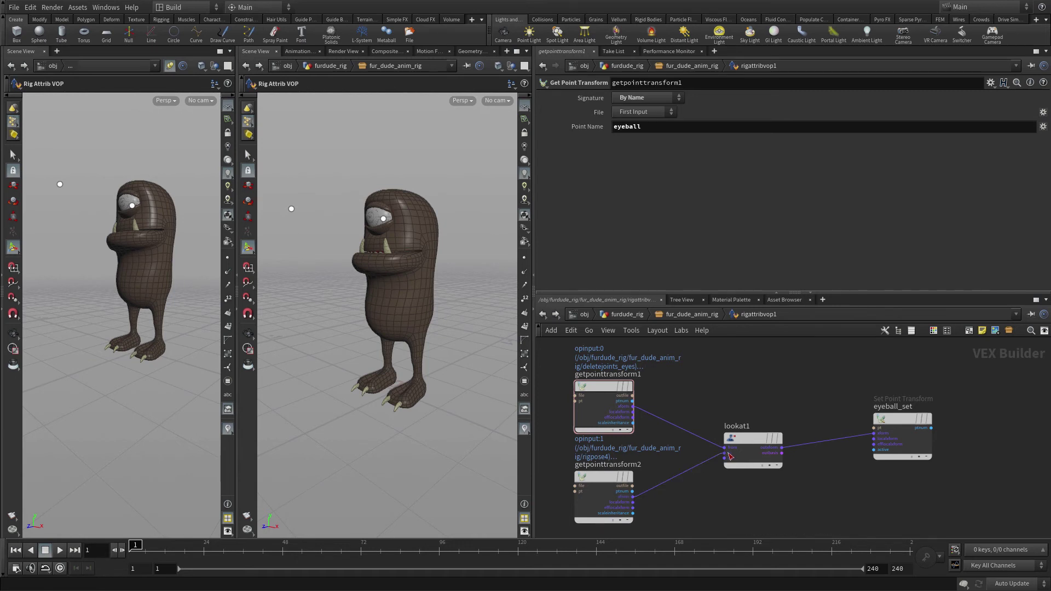
pyautogui.click(681, 315)
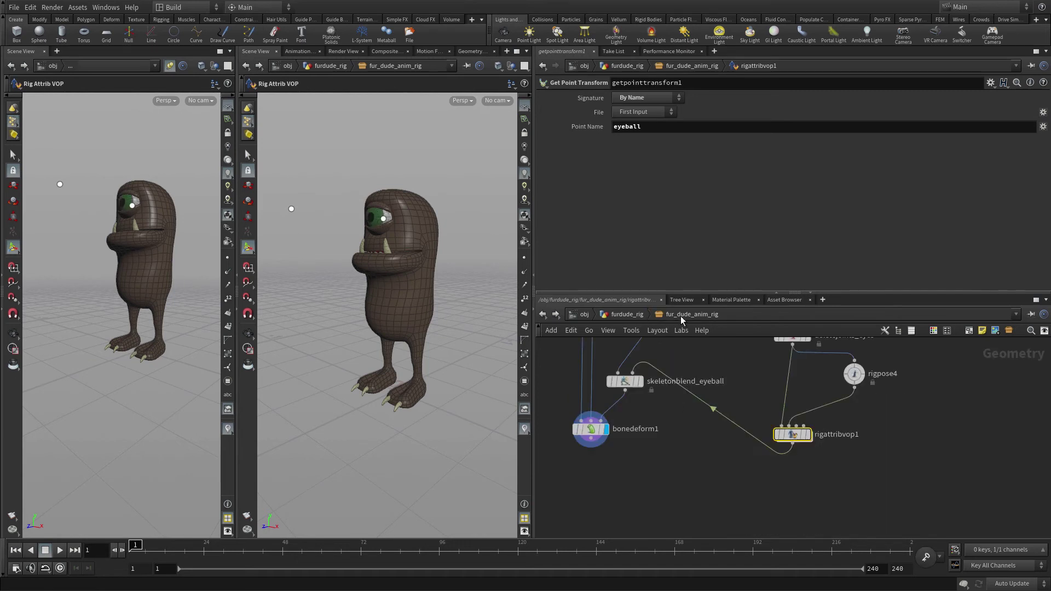
# Test the eyeball's aim by moving eye_target down and along X through rigpose4, undoing each move
pyautogui.click(855, 375)
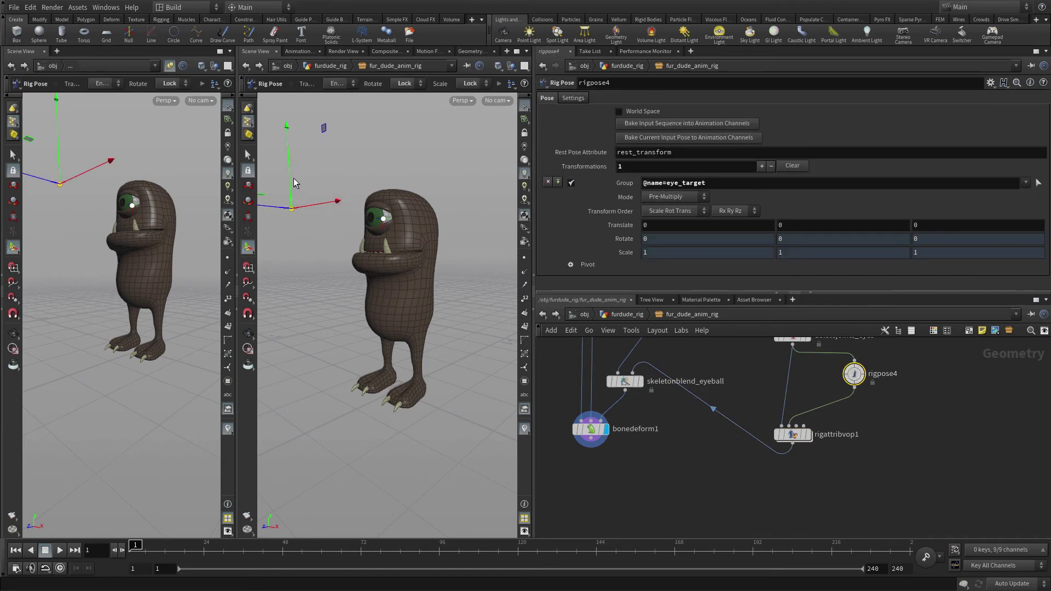
pyautogui.moveTo(294, 182); pyautogui.dragTo(315, 337)
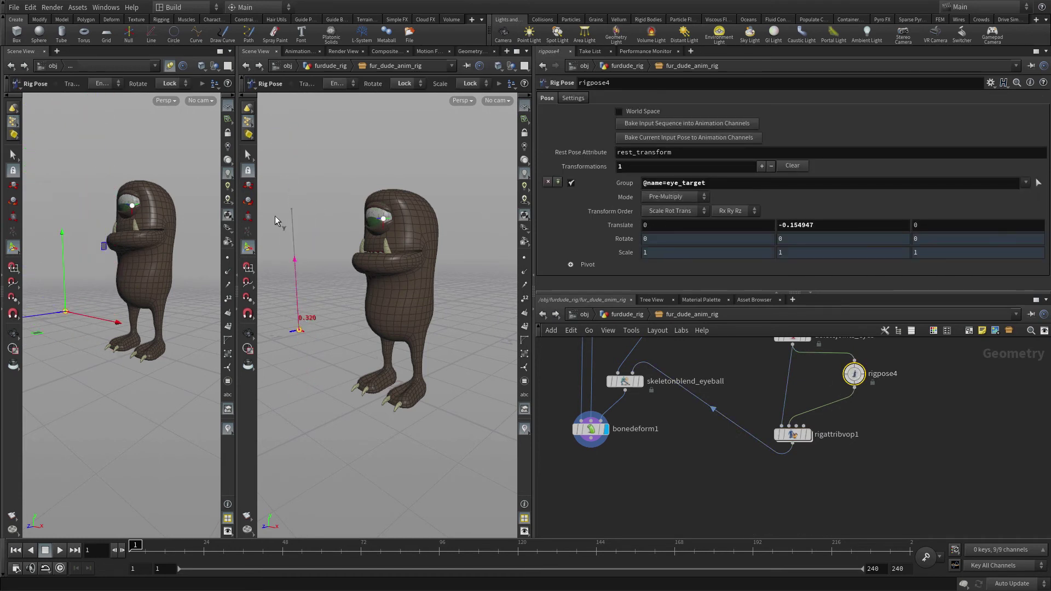
pyautogui.hotkey('ctrl', 'z')
pyautogui.hotkey('ctrl', 'z')
pyautogui.hotkey('ctrl', 'z')
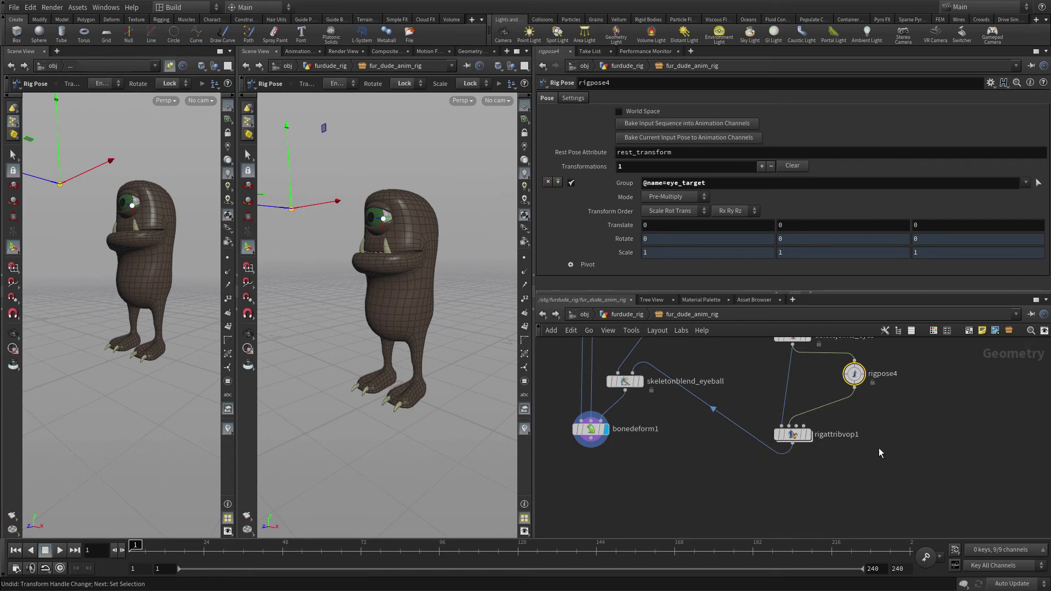
pyautogui.click(908, 478)
pyautogui.moveTo(338, 201); pyautogui.dragTo(487, 185)
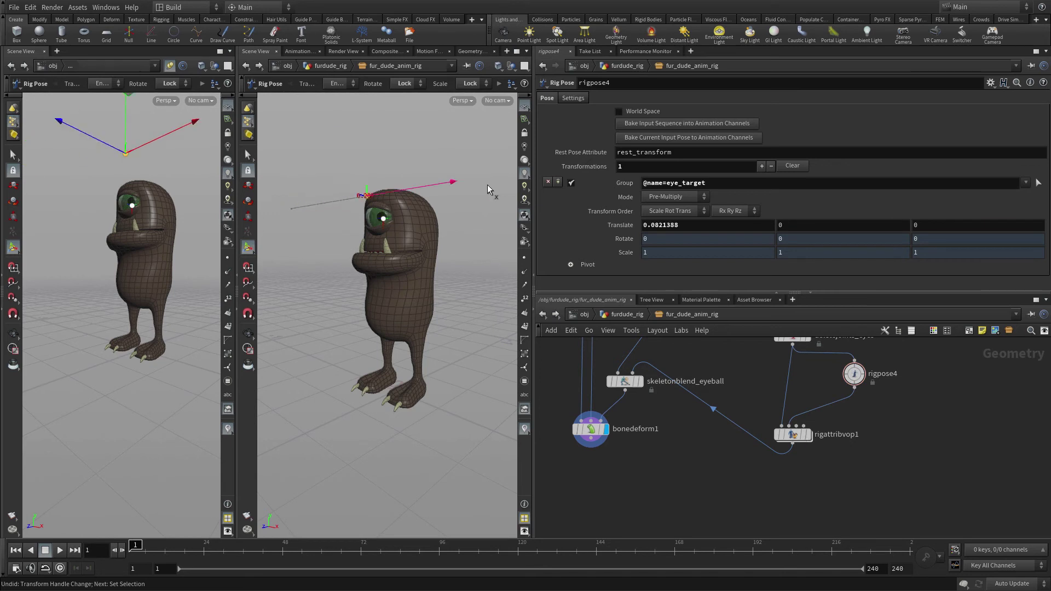
pyautogui.hotkey('ctrl', 'z')
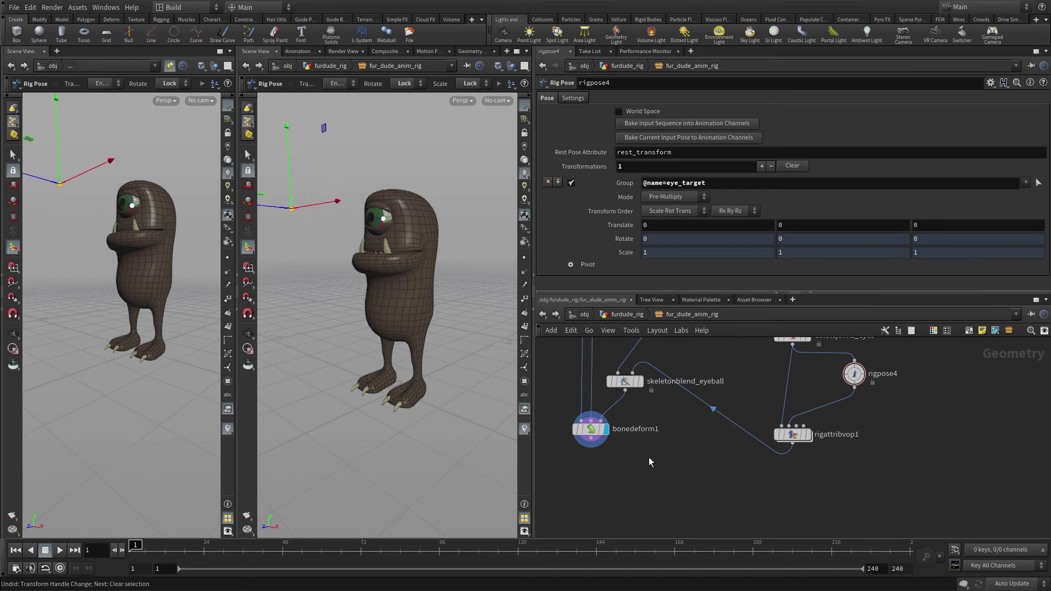
# Add a Box node below merge2 and set its Uniform Scale to .015
pyautogui.moveTo(886, 444); pyautogui.dragTo(847, 452, button='right')
pyautogui.moveTo(951, 390); pyautogui.dragTo(881, 429, button='middle')
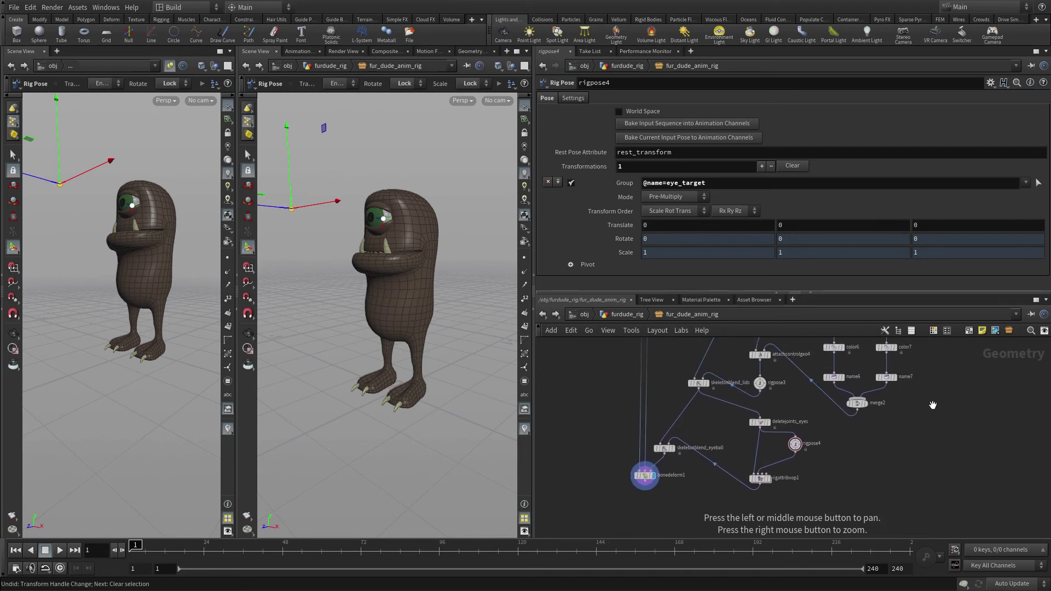
pyautogui.moveTo(929, 406); pyautogui.dragTo(898, 416, button='right')
pyautogui.scroll(5, 968, 385)
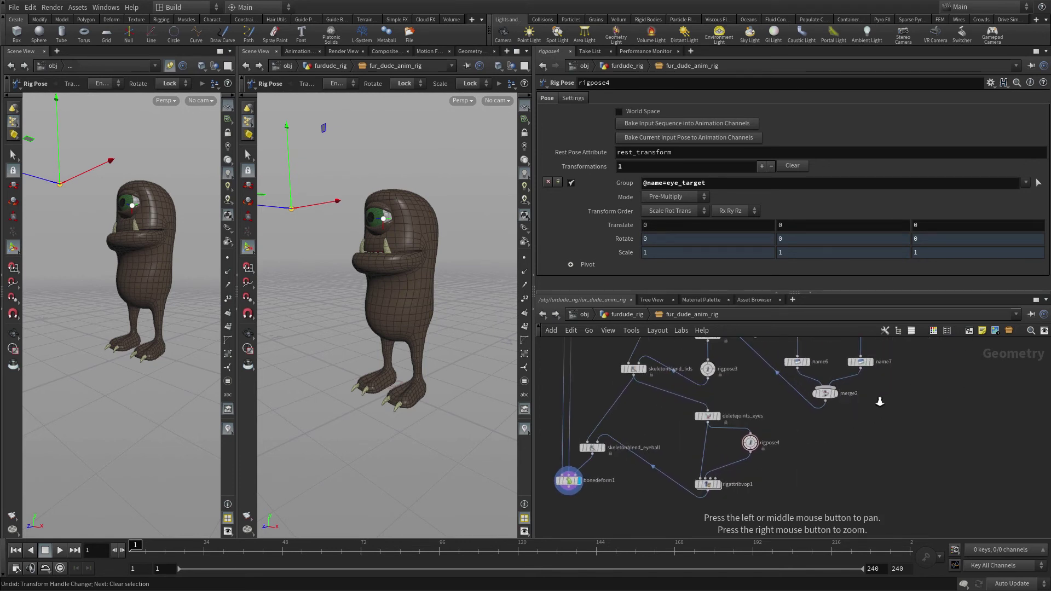
pyautogui.press('Tab')
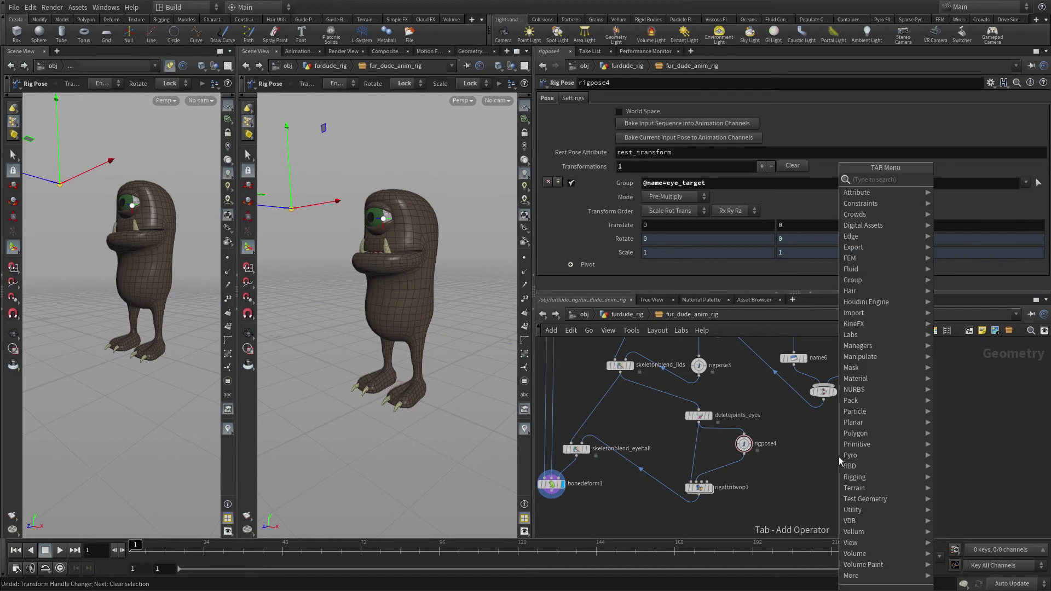
pyautogui.write('null')
pyautogui.press('Return')
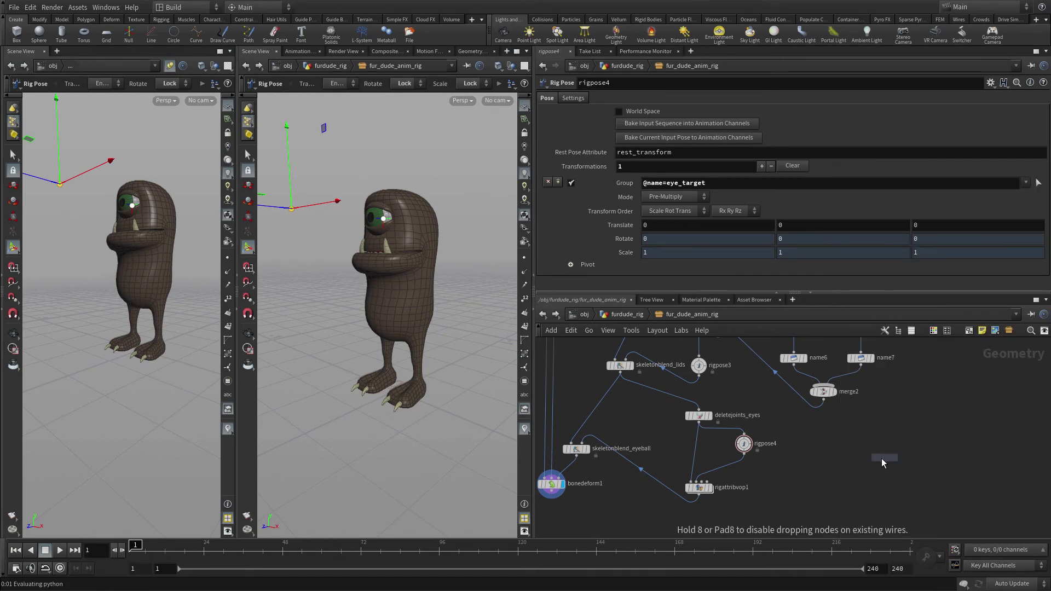
pyautogui.click(809, 437)
pyautogui.moveTo(808, 436); pyautogui.dragTo(828, 436)
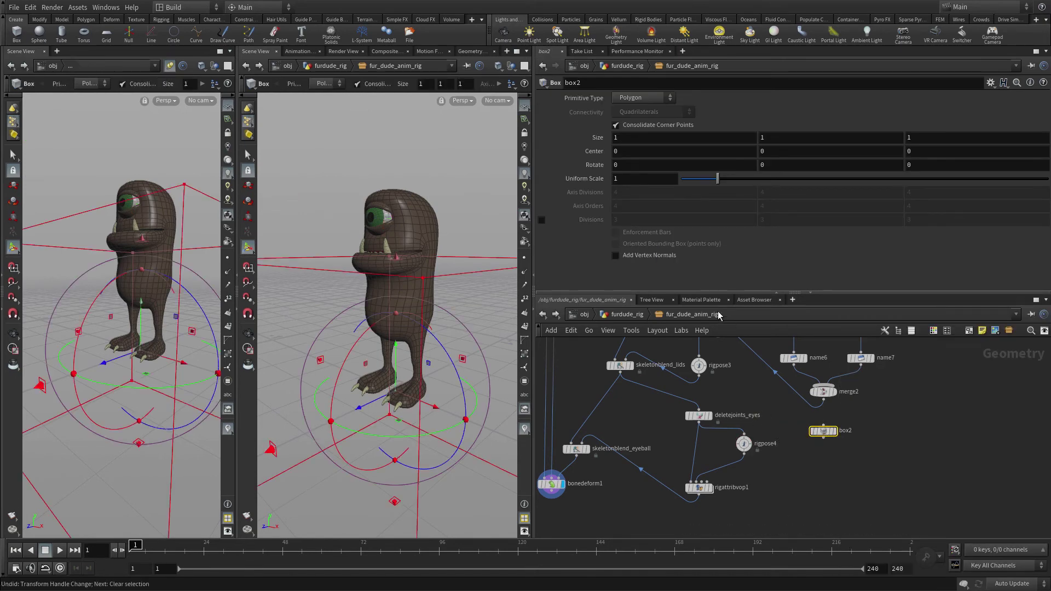
pyautogui.click(626, 179)
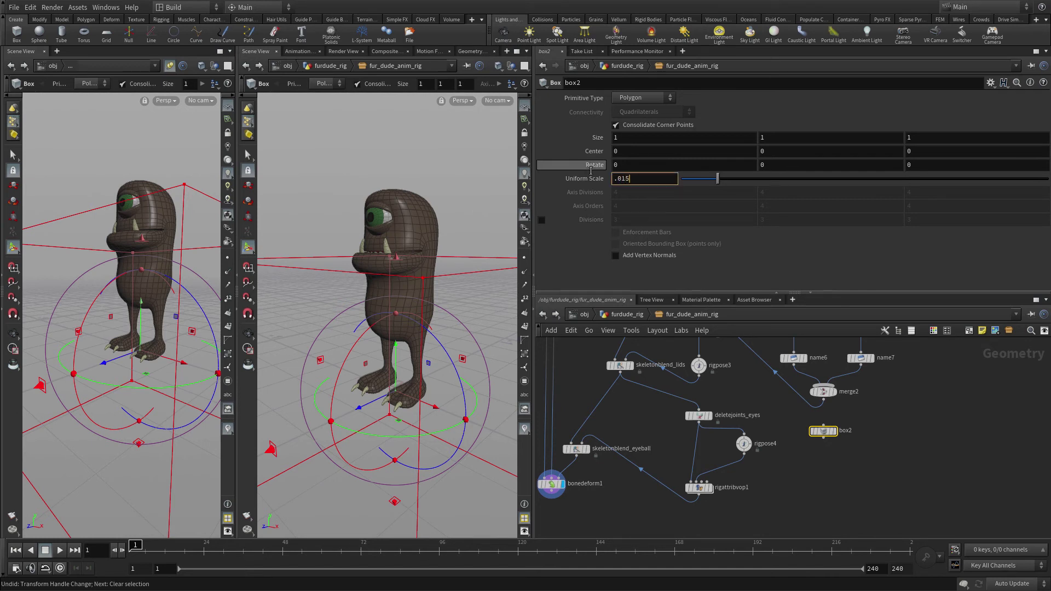
pyautogui.press('Return')
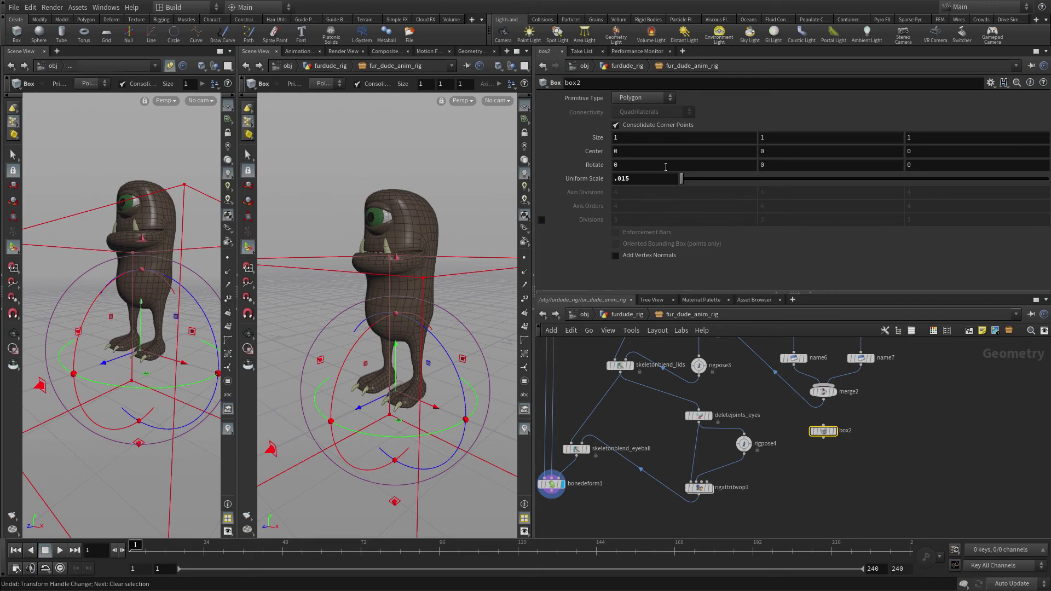
# Append a Color node to the new box, display it, and set its color to pure blue (0, 0, 1)
pyautogui.click(837, 484)
pyautogui.press('Tab')
pyautogui.write('color')
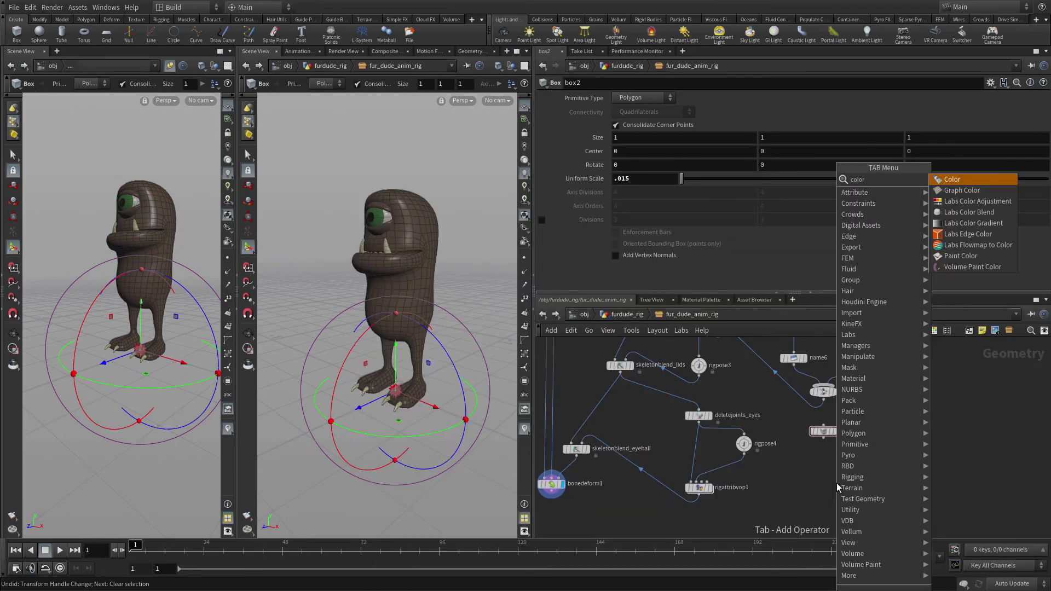
pyautogui.press('Return')
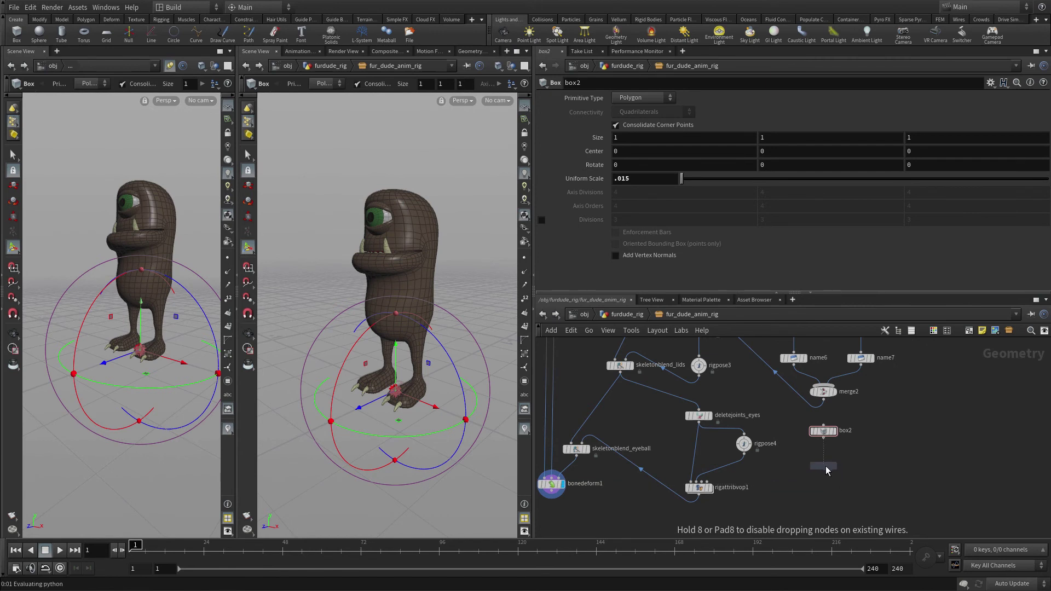
pyautogui.click(827, 470)
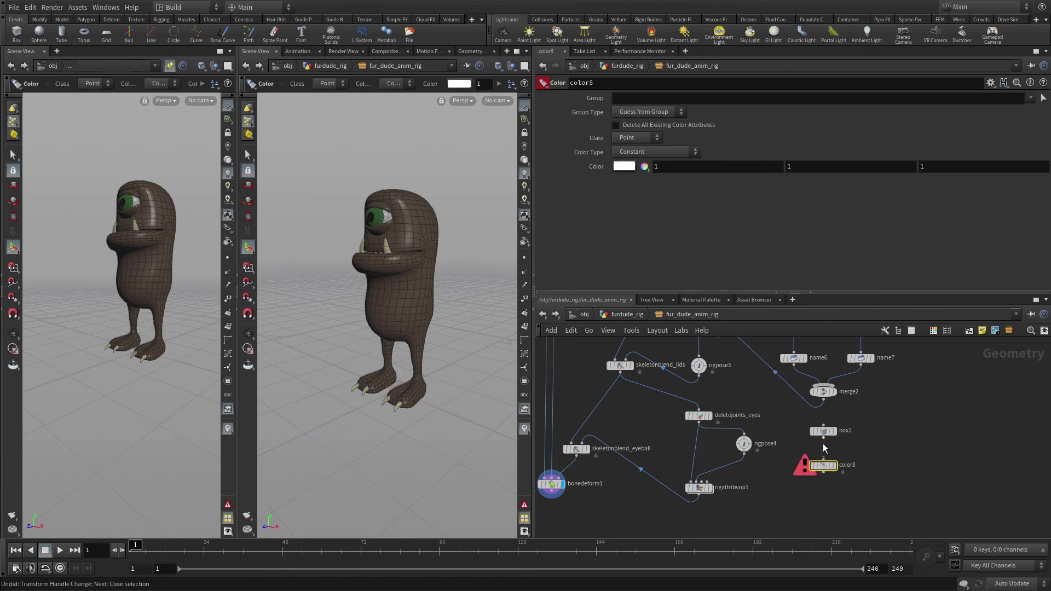
pyautogui.click(837, 470)
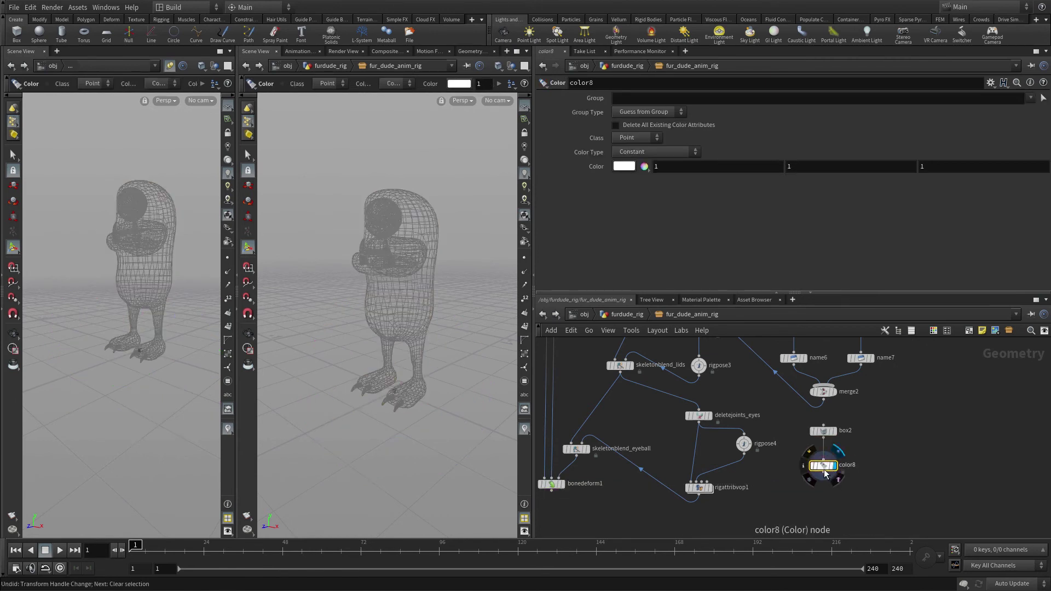
pyautogui.click(623, 167)
pyautogui.click(715, 97)
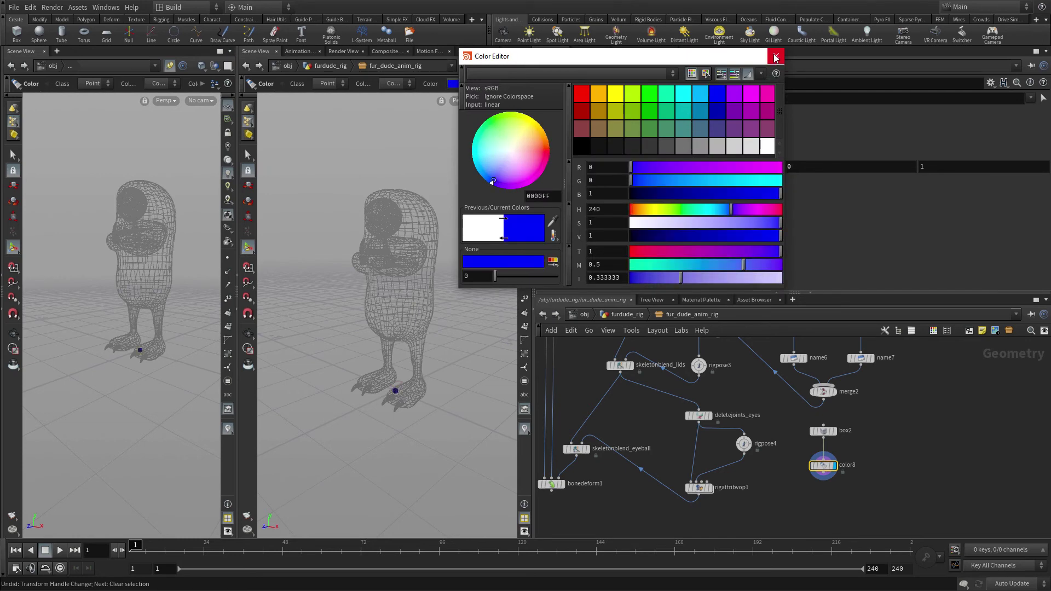
pyautogui.click(776, 56)
# Append a Name node to the blue box's Color node, display it, and set its Name to EYE_CTRL
pyautogui.press('Tab')
pyautogui.write('name')
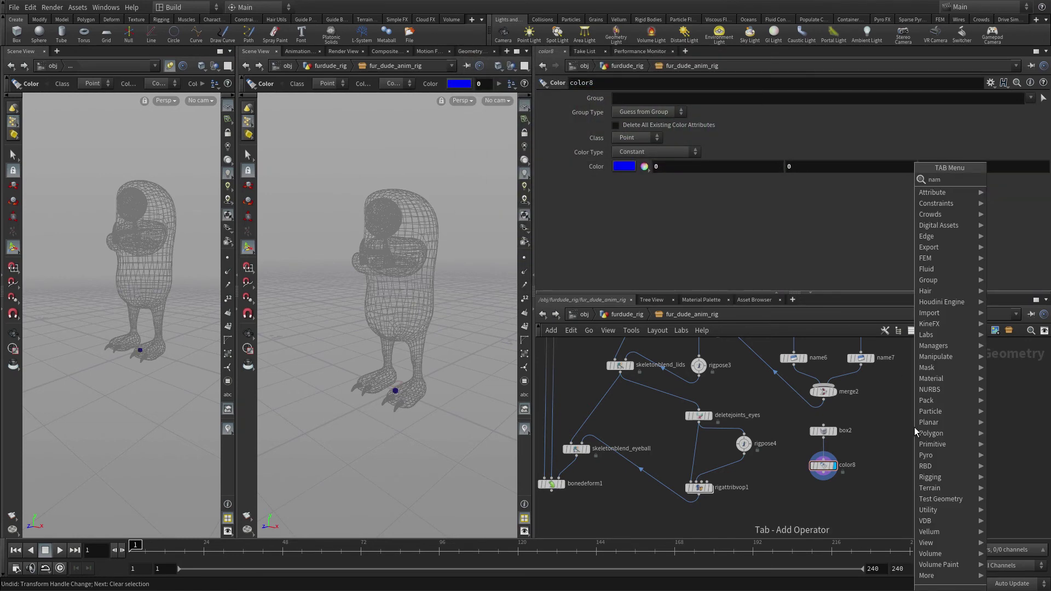
pyautogui.press('Return')
pyautogui.click(823, 502)
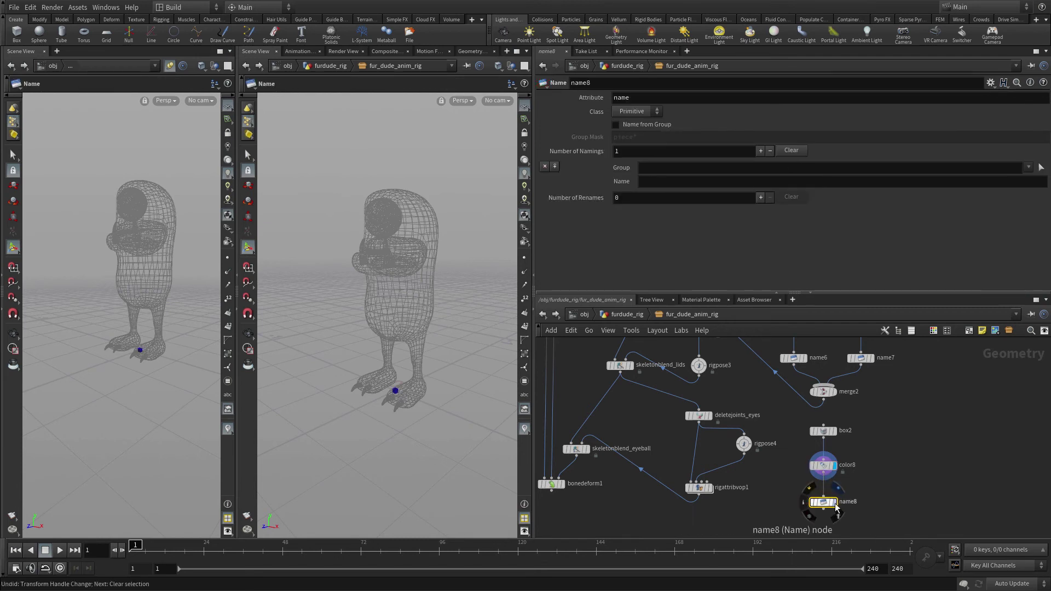
pyautogui.click(834, 502)
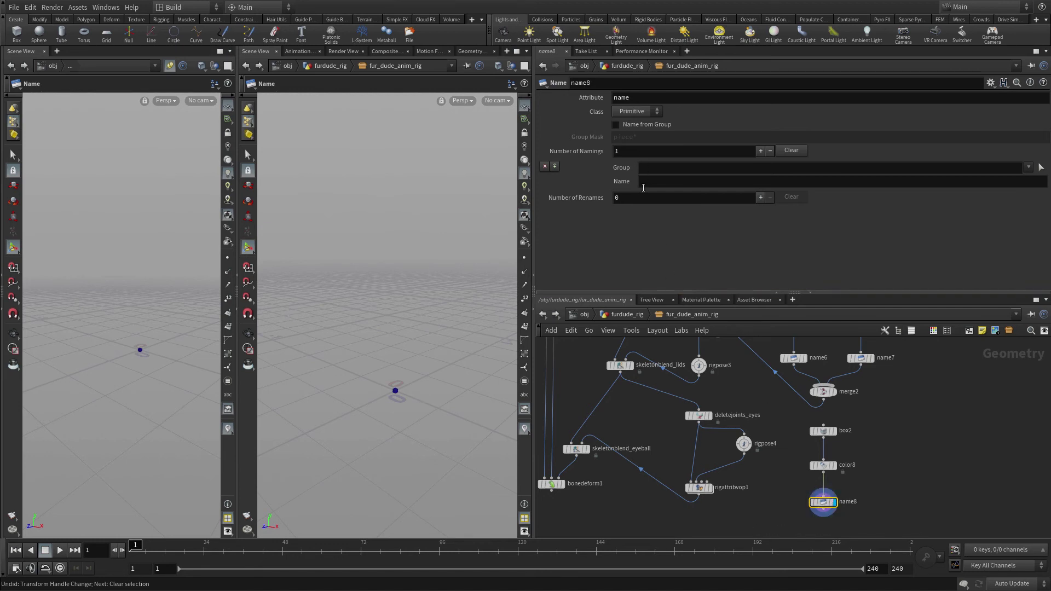
pyautogui.click(644, 182)
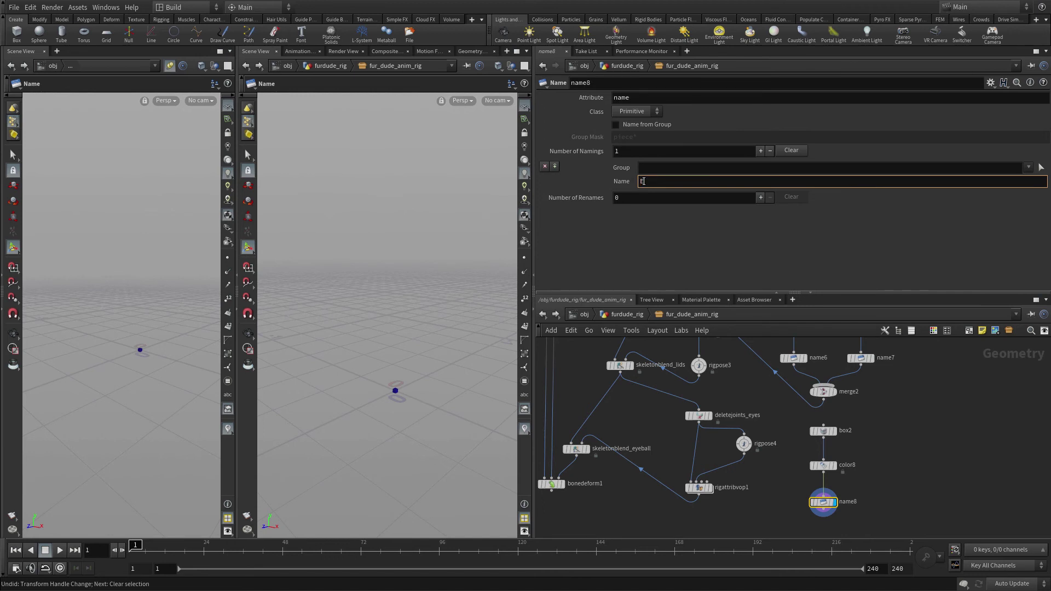
pyautogui.press('Return')
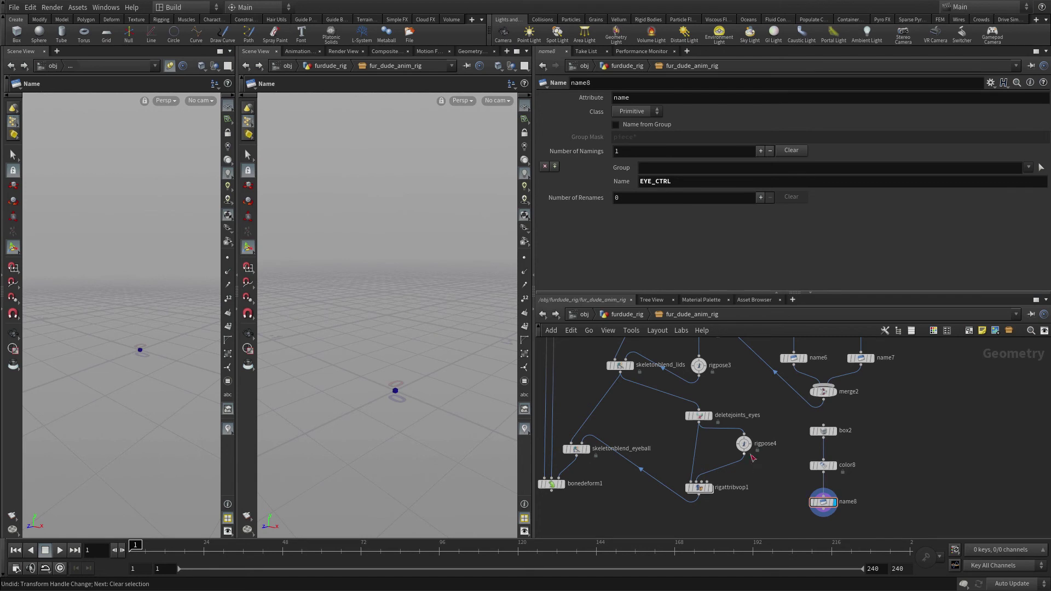
# Insert an Attach Control Geometry node between deletejoints_eyes and rigpose4, wire the EYE_CTRL Name node into its second input, and display it
pyautogui.moveTo(743, 444); pyautogui.dragTo(741, 466)
pyautogui.press('Tab')
pyautogui.write('att')
pyautogui.press('Return')
pyautogui.click(751, 445)
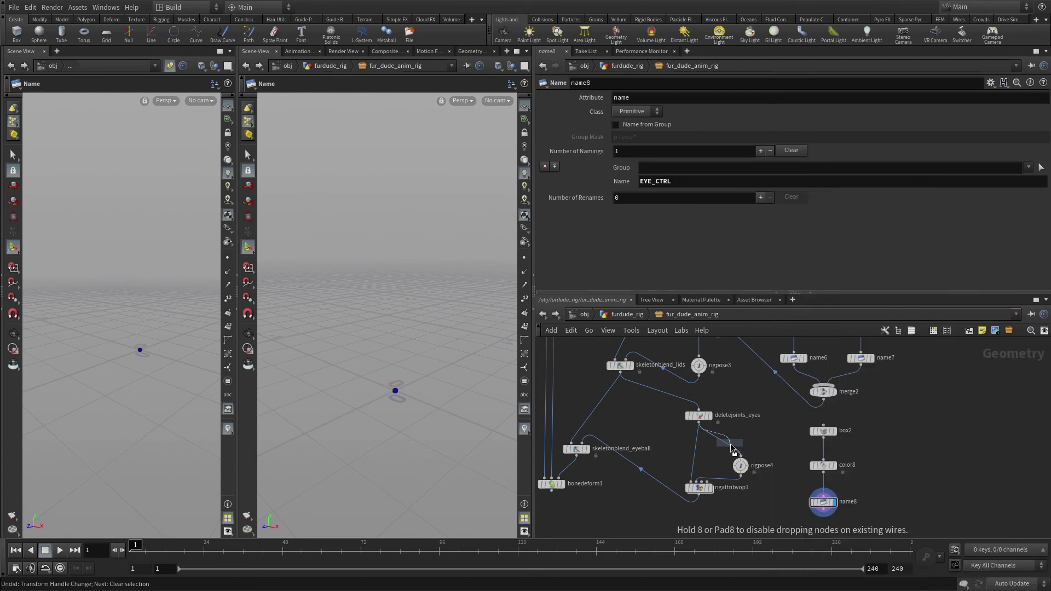
pyautogui.click(823, 515)
pyautogui.click(742, 445)
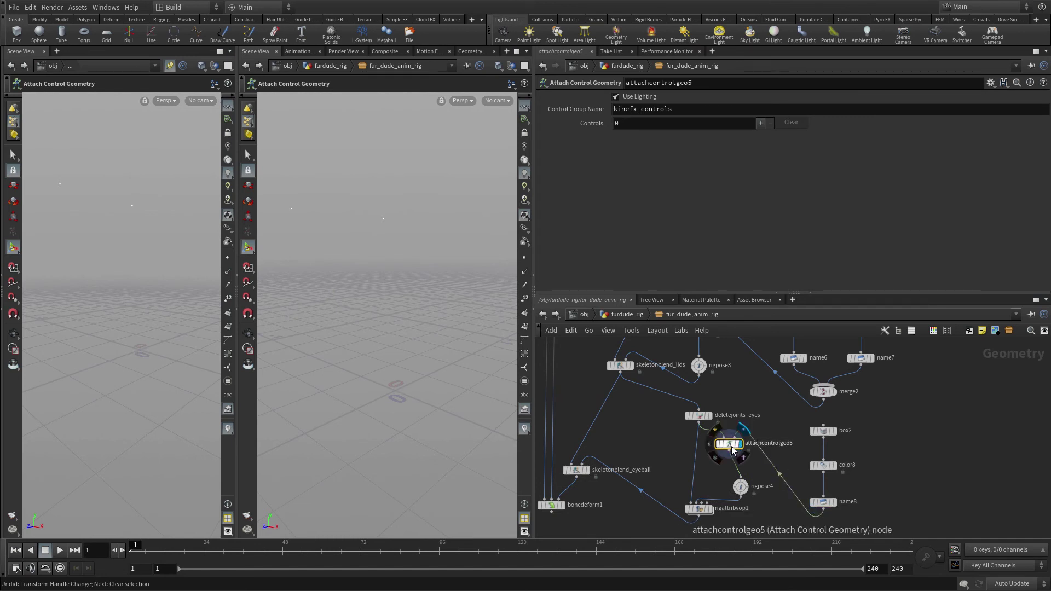
# Add one control to attachcontrolgeo5 with group eye_target and control name EYE_CTRL, deleting the stray duplicate Attach Control Geometry node
pyautogui.click(761, 122)
pyautogui.click(1041, 139)
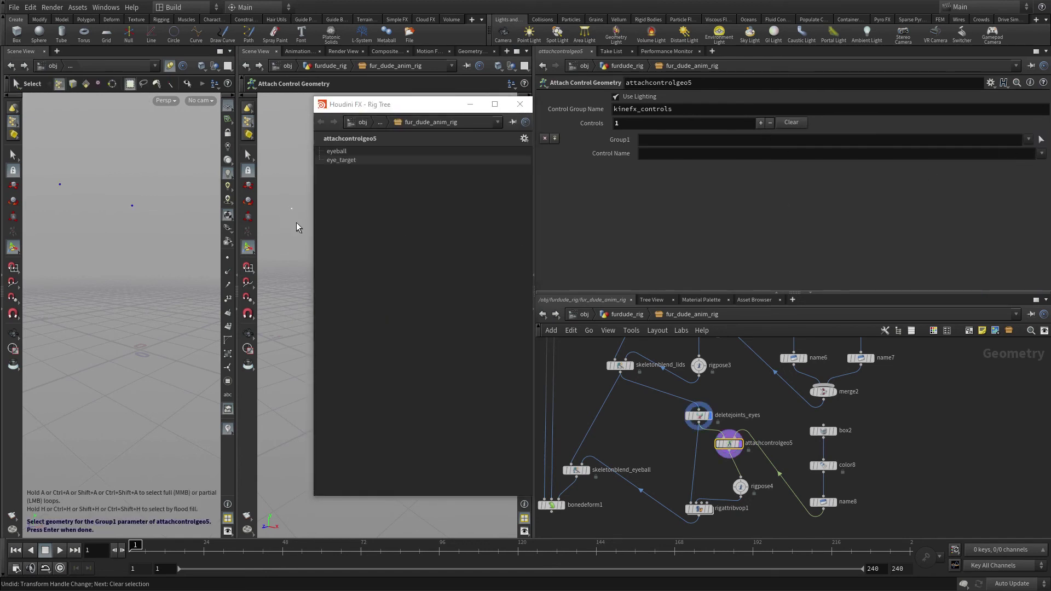
pyautogui.moveTo(48, 164); pyautogui.dragTo(84, 208)
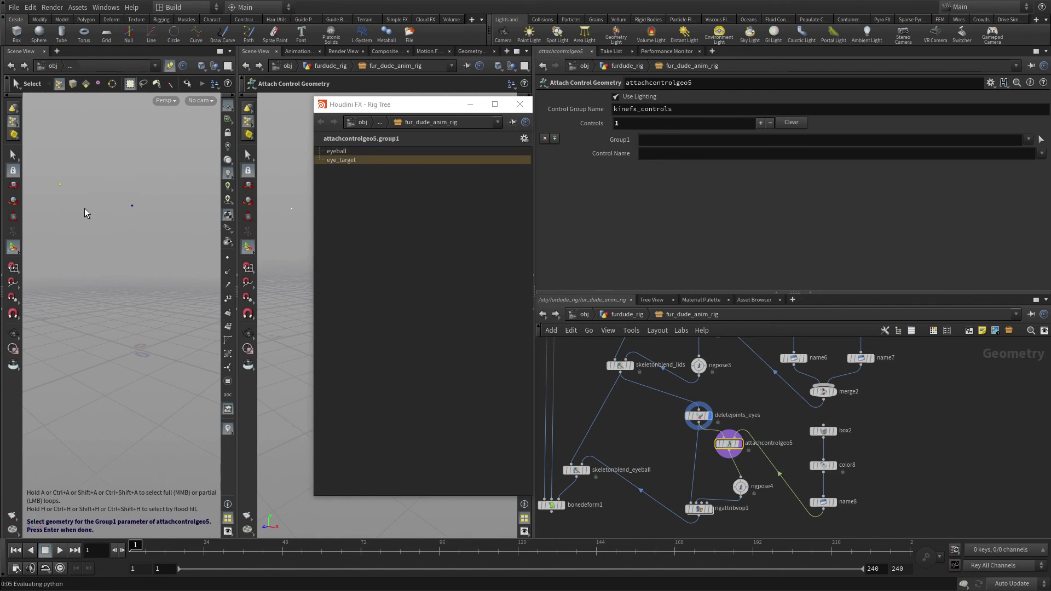
pyautogui.press('Return')
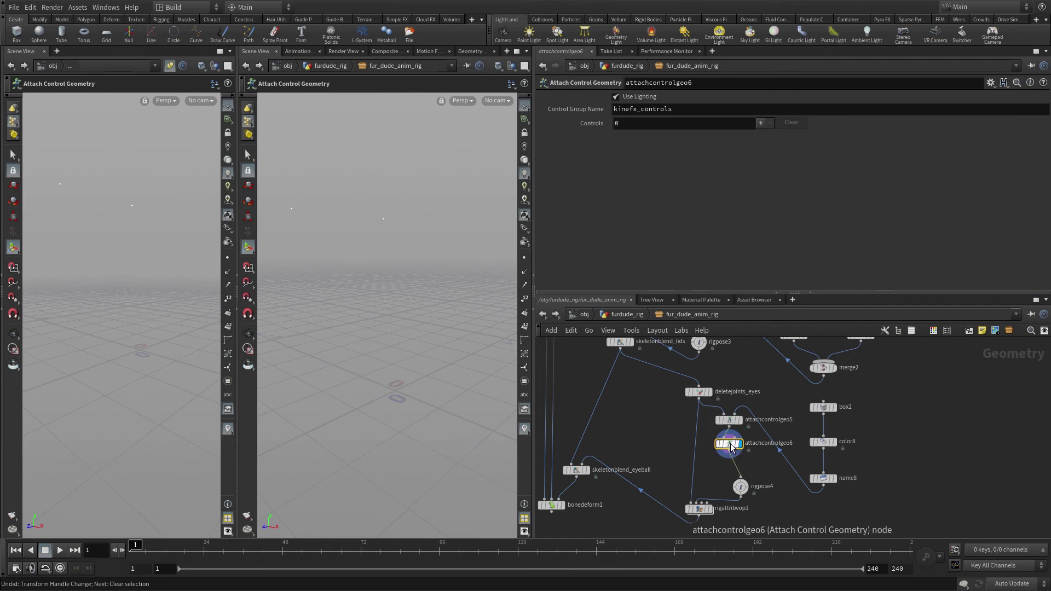
pyautogui.press('Delete')
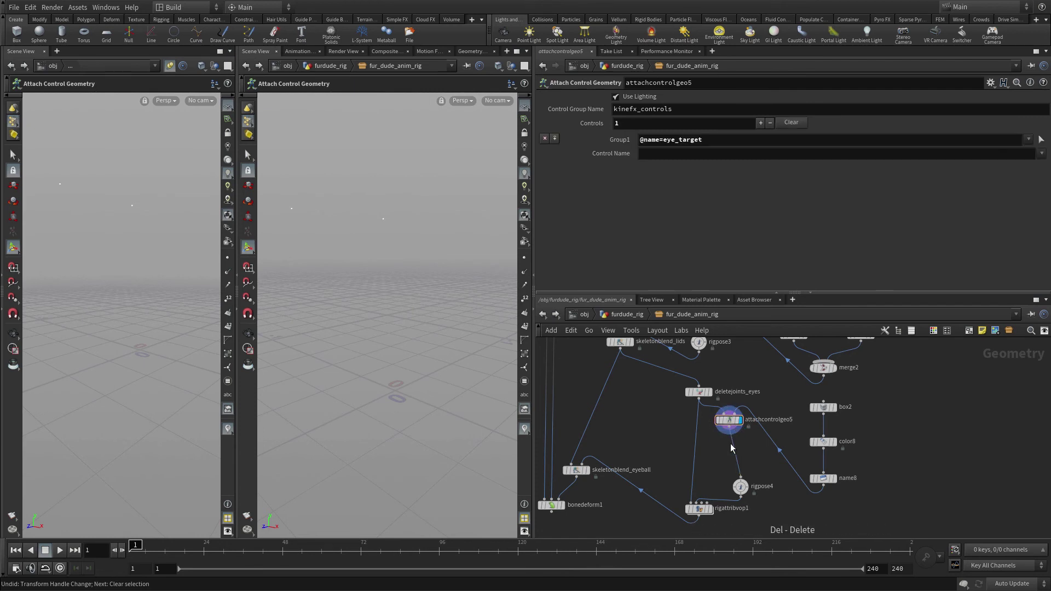
pyautogui.click(1043, 156)
pyautogui.click(1045, 167)
# Display the deformed character through bonedeform1 and select that node
pyautogui.moveTo(889, 494); pyautogui.dragTo(903, 481, button='middle')
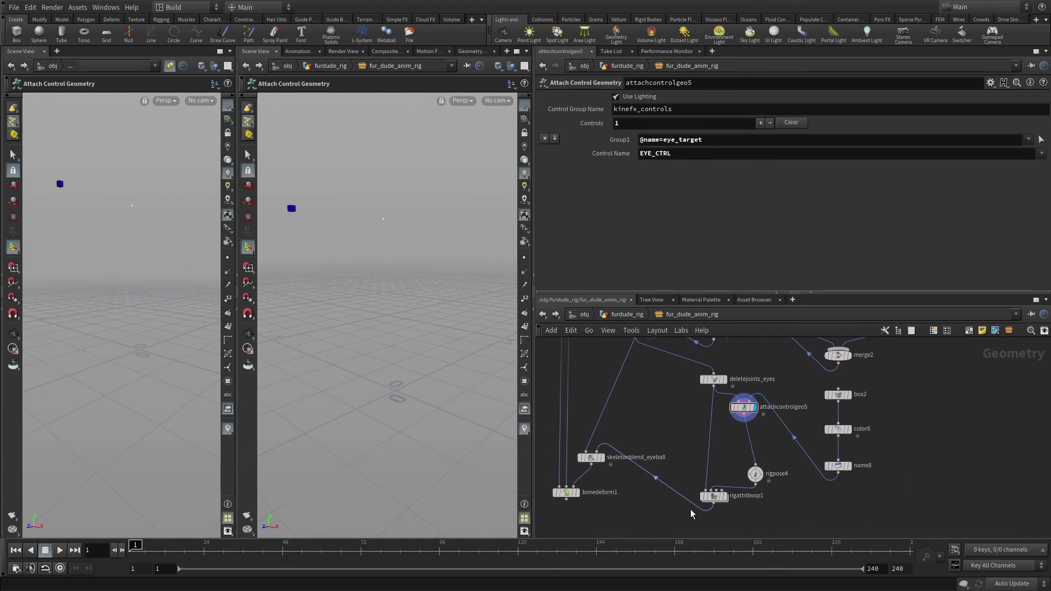
pyautogui.click(570, 494)
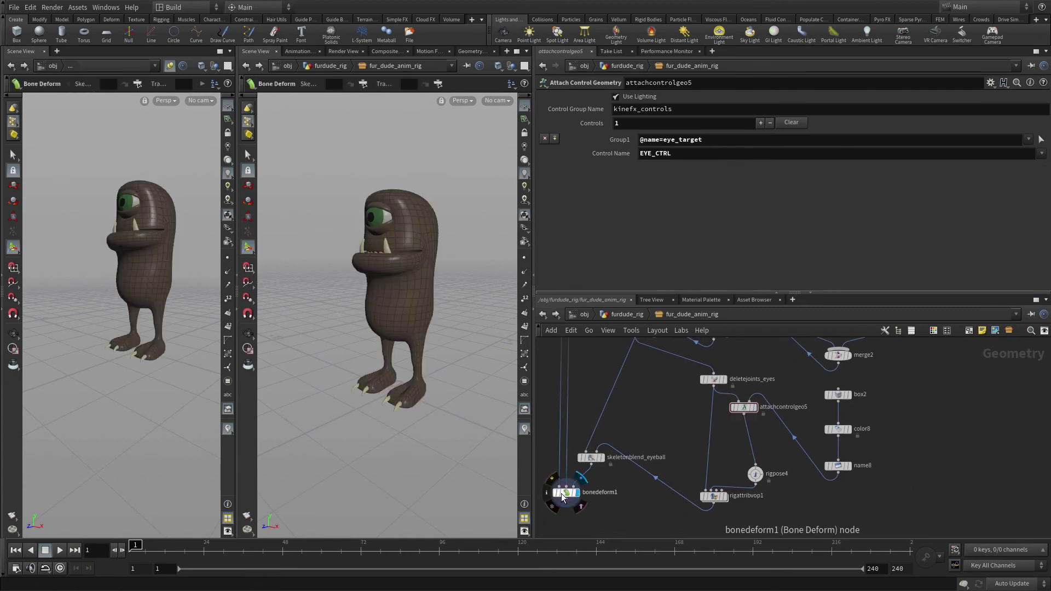
pyautogui.click(566, 494)
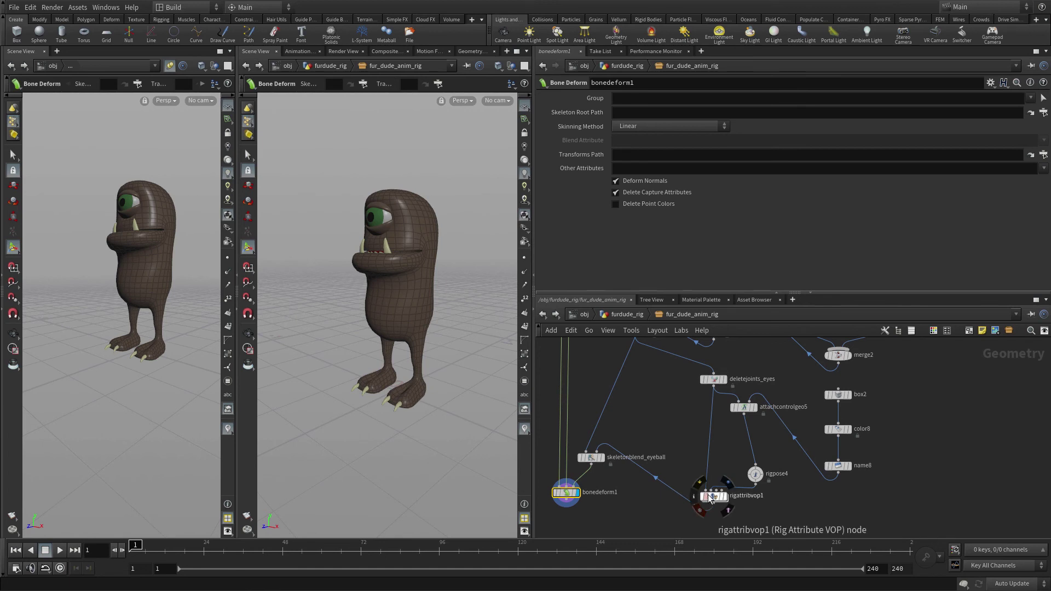
# Tidy the eye node layout, repositioning rigattribvop1, rigpose4 and skeletonblend_eyeball and moving bonedeform1 lower in the network
pyautogui.moveTo(714, 498); pyautogui.dragTo(751, 453)
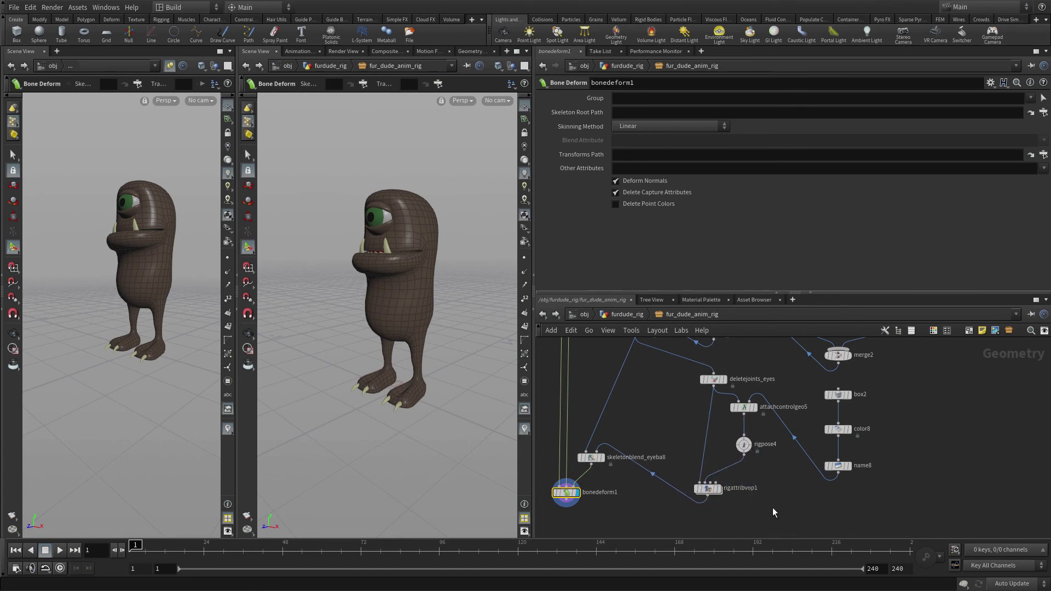
pyautogui.keyDown('alt'); pyautogui.moveTo(896, 434); pyautogui.dragTo(850, 491, button='right'); pyautogui.keyUp('alt')
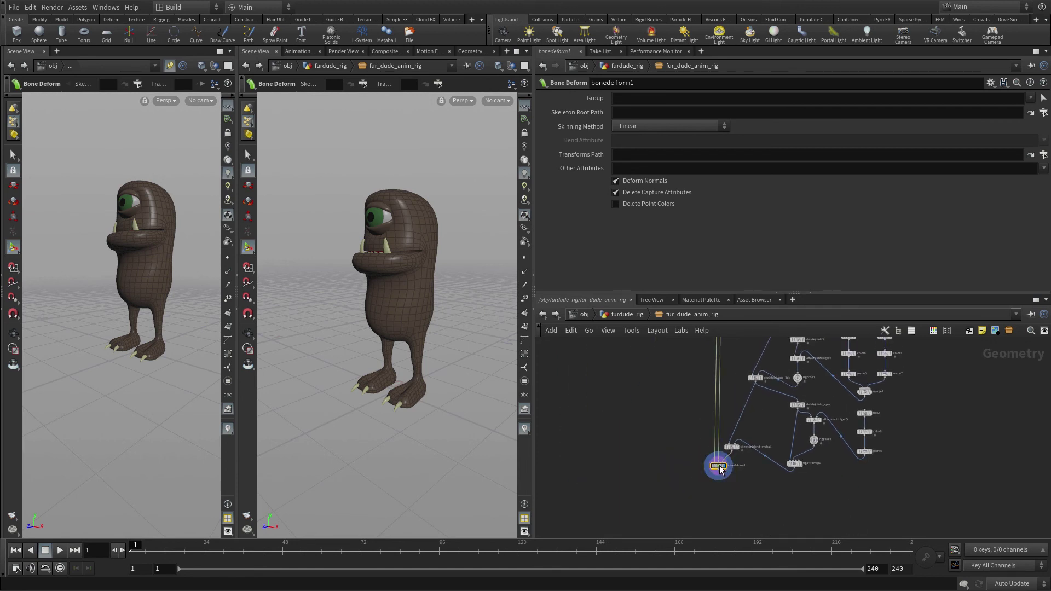
pyautogui.moveTo(719, 466); pyautogui.dragTo(707, 517)
pyautogui.keyDown('alt'); pyautogui.moveTo(840, 471); pyautogui.dragTo(819, 474, button='right'); pyautogui.keyUp('alt')
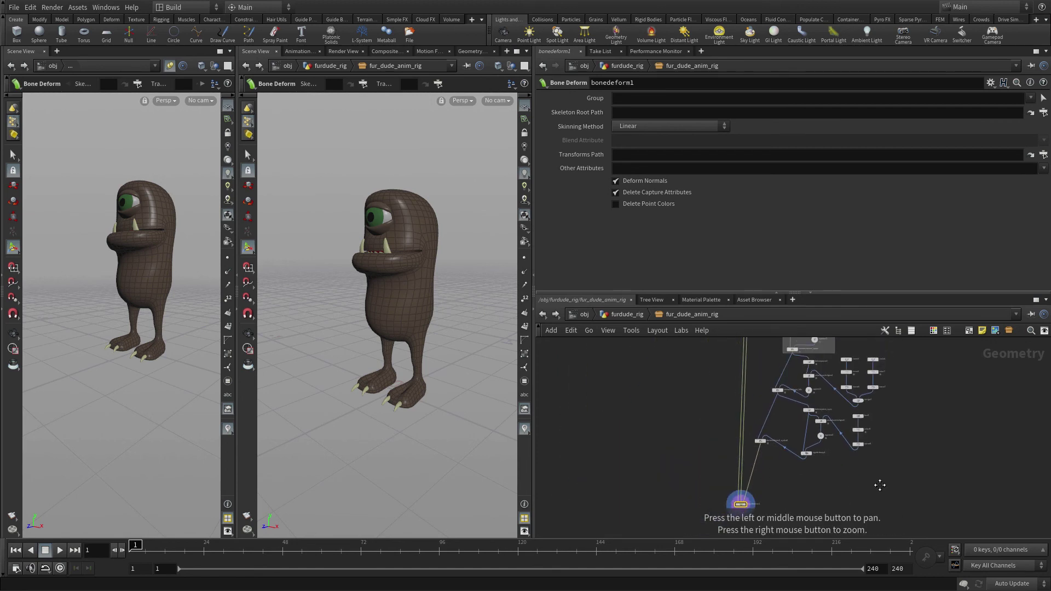
pyautogui.moveTo(879, 485); pyautogui.dragTo(860, 520)
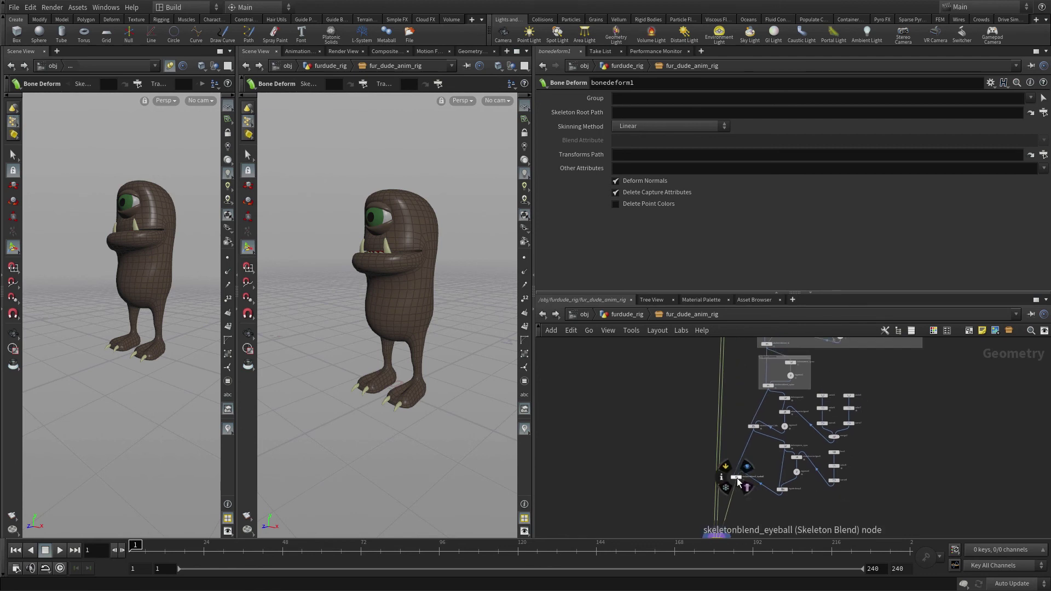
pyautogui.moveTo(738, 482); pyautogui.dragTo(757, 482)
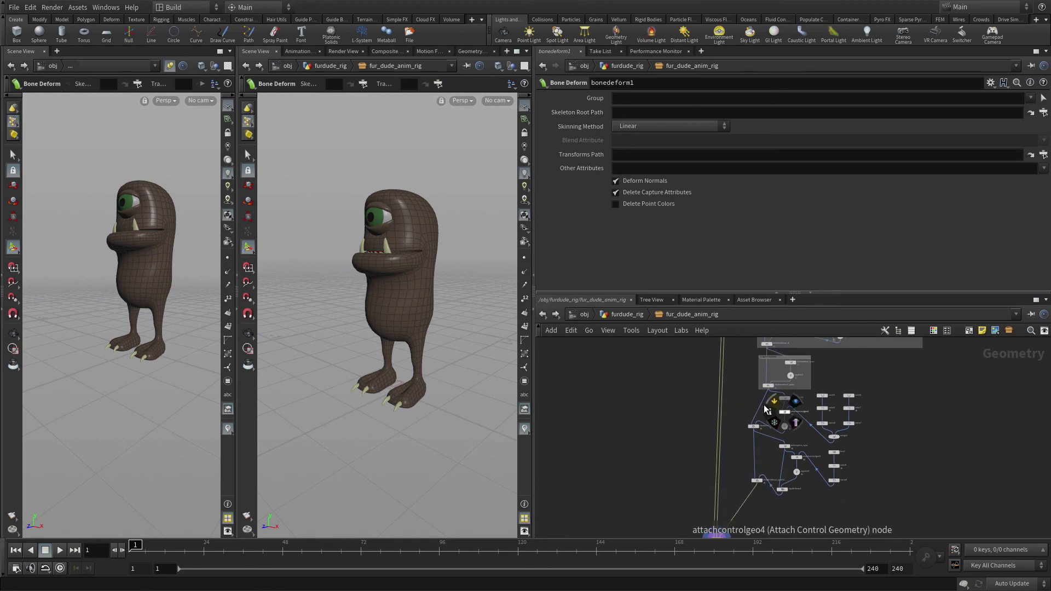
# Enclose all eyelid and eyeball control nodes in a network box, enlarge it, align it beneath the box above, and recentre the nodes inside
pyautogui.moveTo(740, 394); pyautogui.dragTo(855, 494)
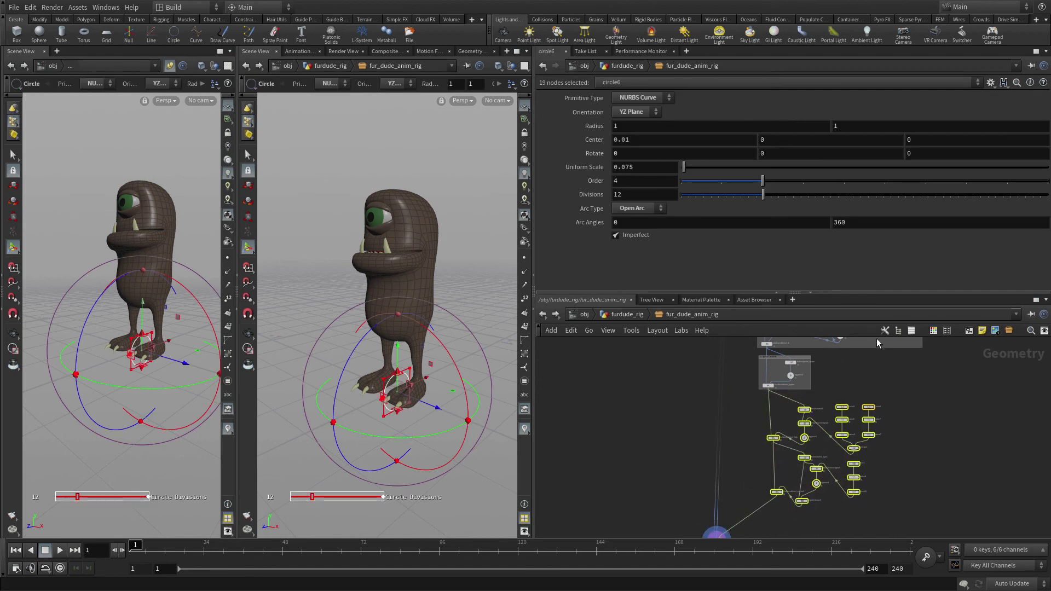
pyautogui.click(969, 331)
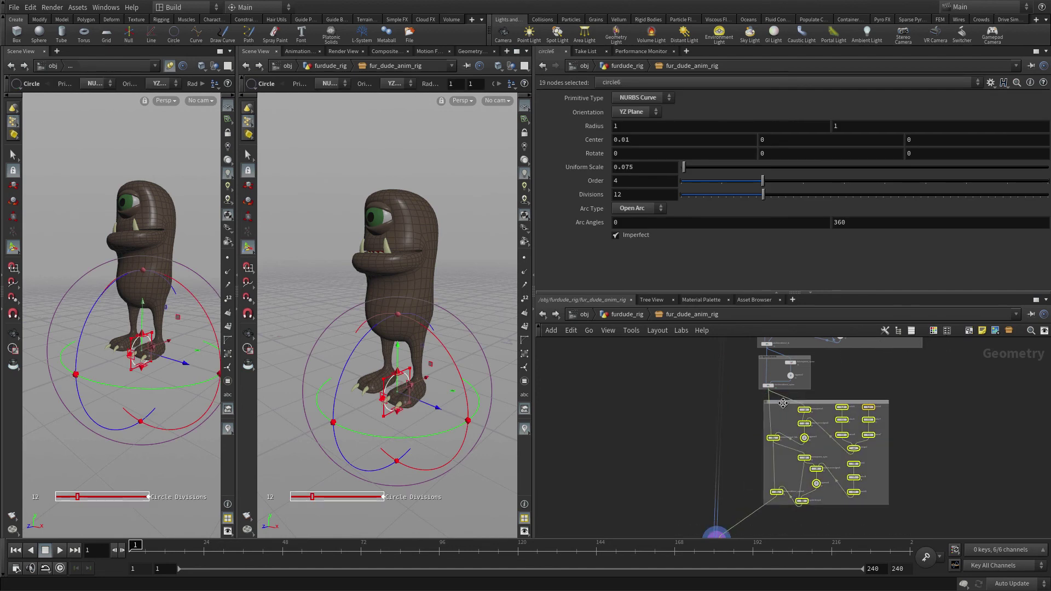
pyautogui.moveTo(783, 403); pyautogui.dragTo(778, 400)
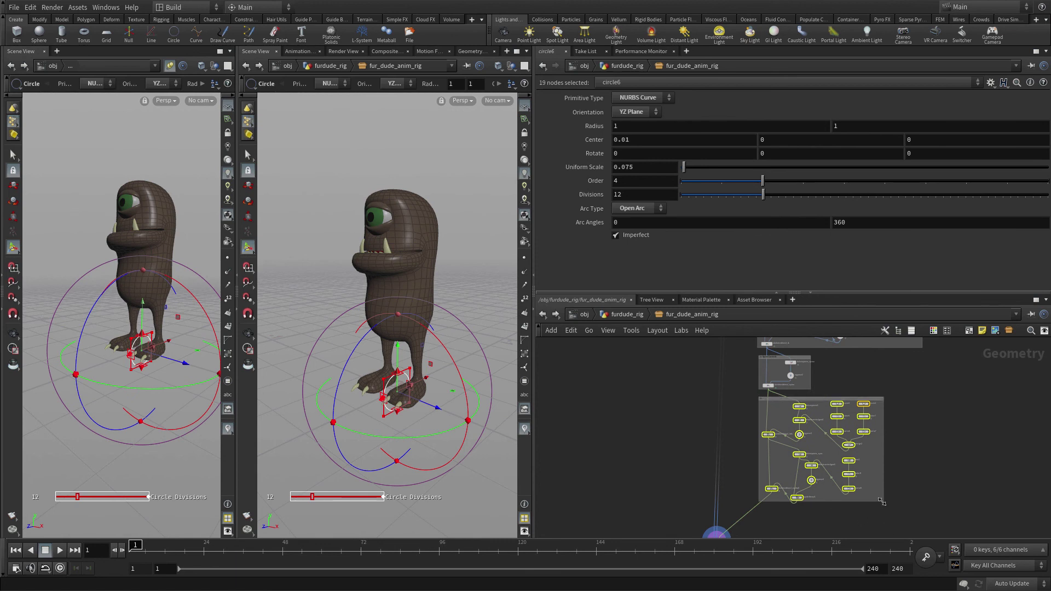
pyautogui.moveTo(882, 502); pyautogui.dragTo(899, 522)
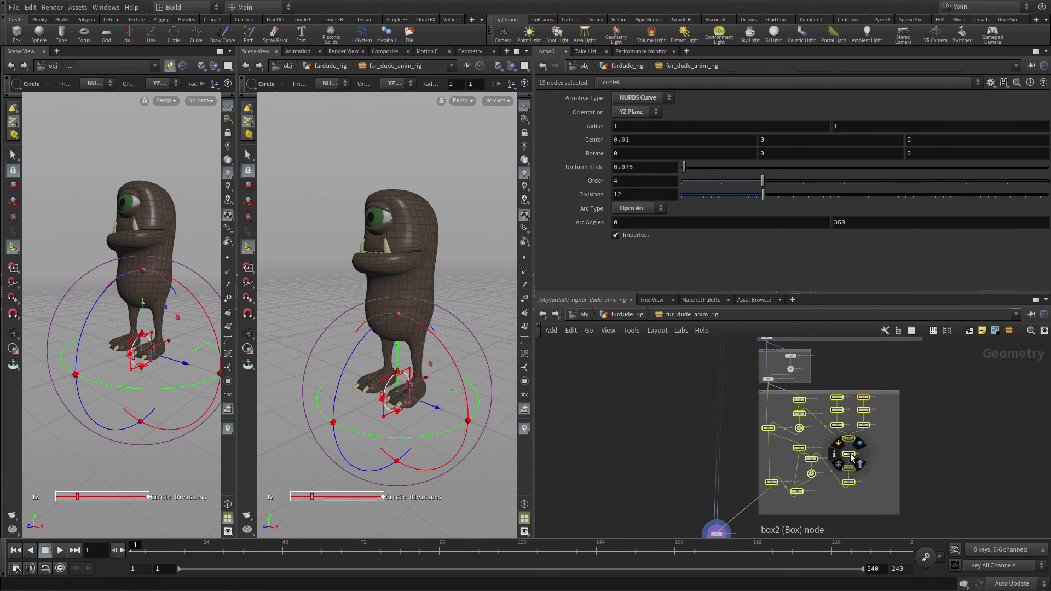
pyautogui.moveTo(850, 453); pyautogui.dragTo(857, 461)
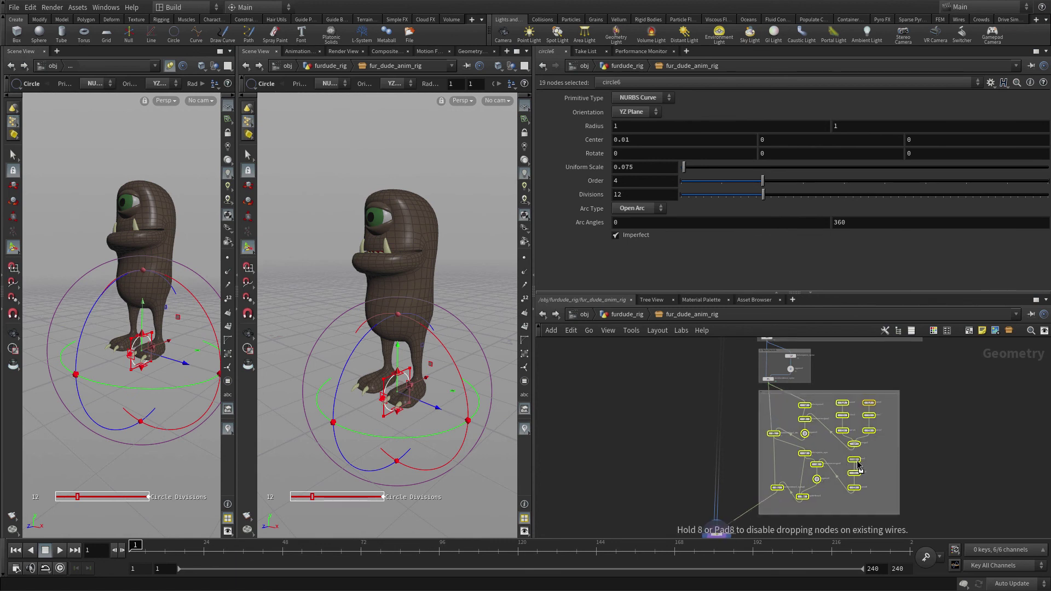
# Title the new network box Eye Controls
pyautogui.doubleClick(776, 394)
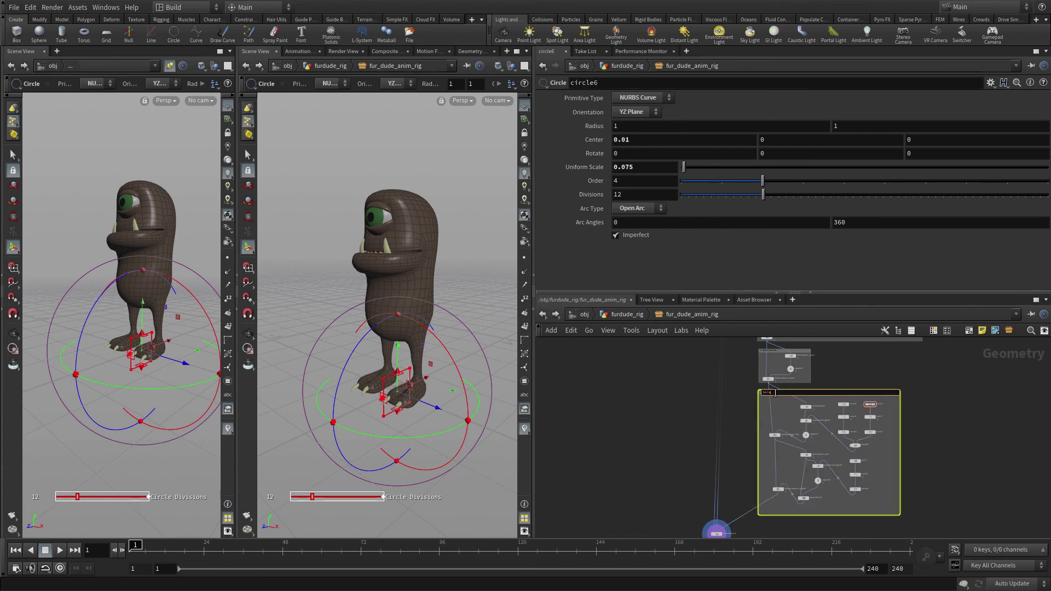
pyautogui.press('Return')
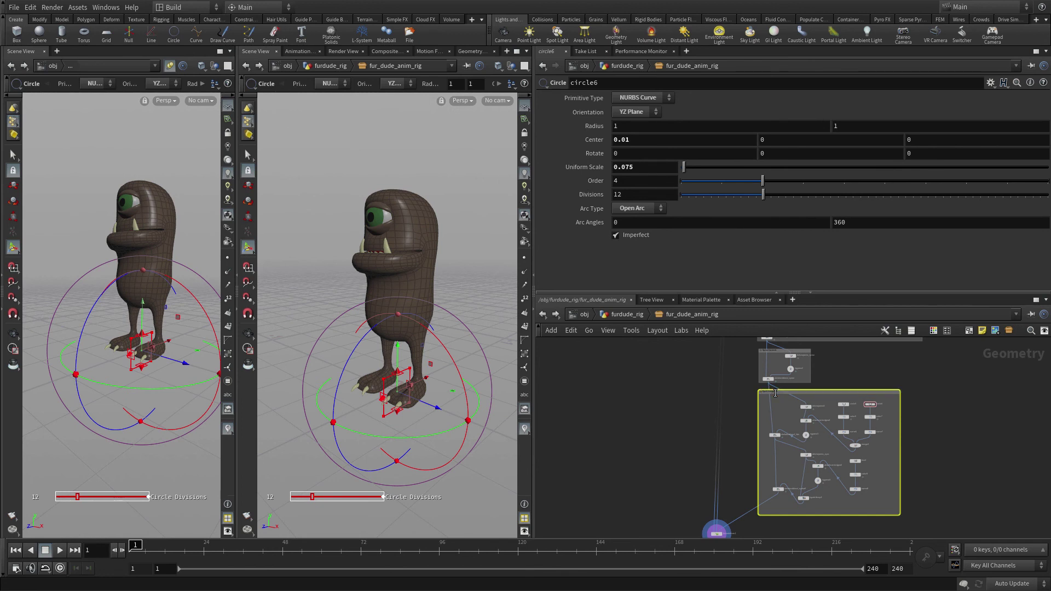
pyautogui.scroll(5, 652, 426)
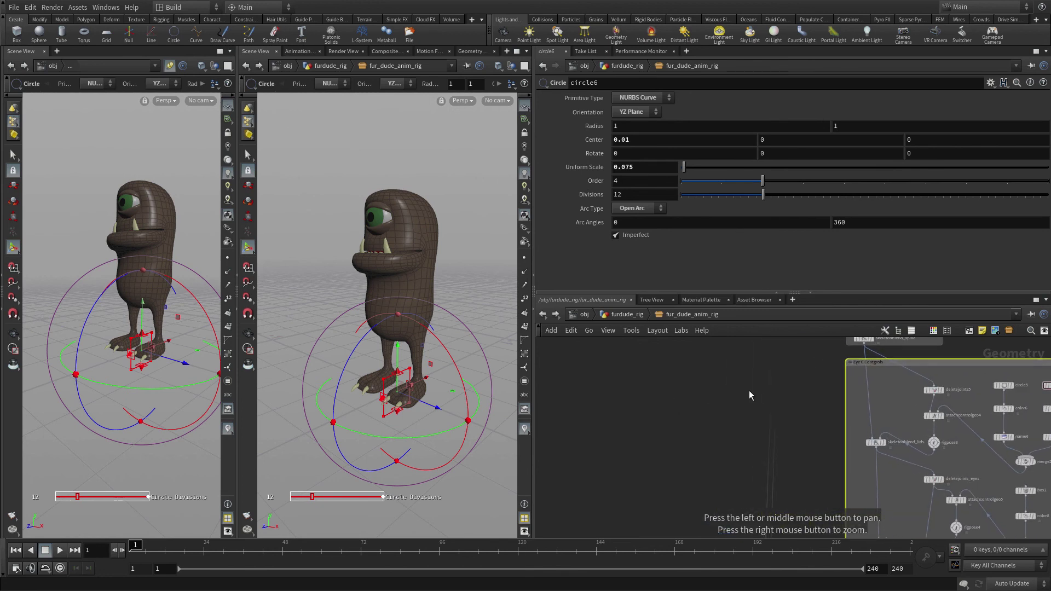
pyautogui.doubleClick(872, 362)
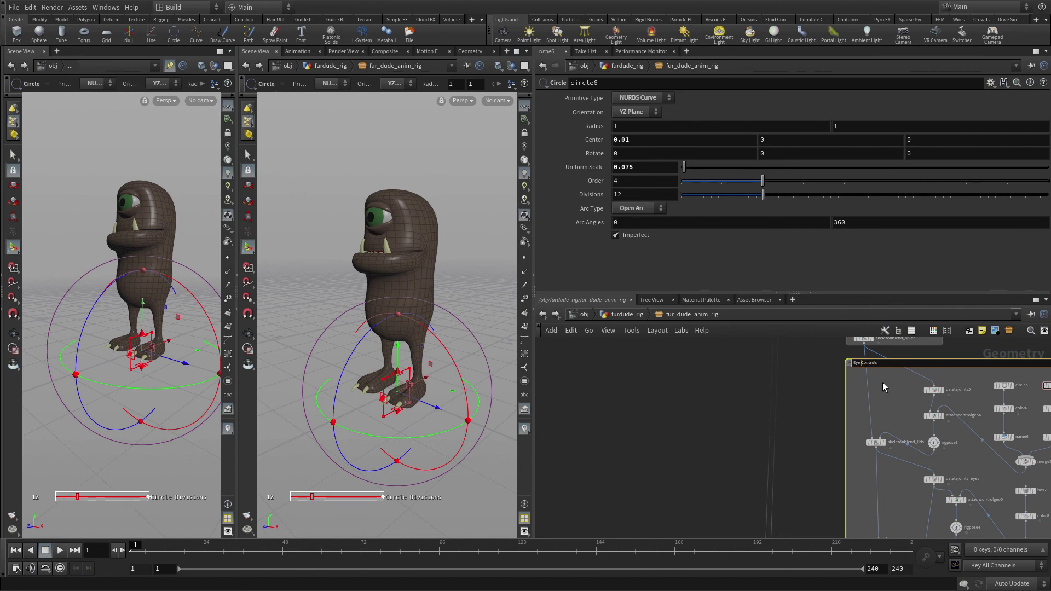
pyautogui.press('Return')
# Open the Fur Dude Anim Rig asset's type properties and add rigpose4's Translate parameter at the end of the Head folder
pyautogui.scroll(-2, 752, 377)
pyautogui.moveTo(753, 378); pyautogui.dragTo(741, 389, button='right')
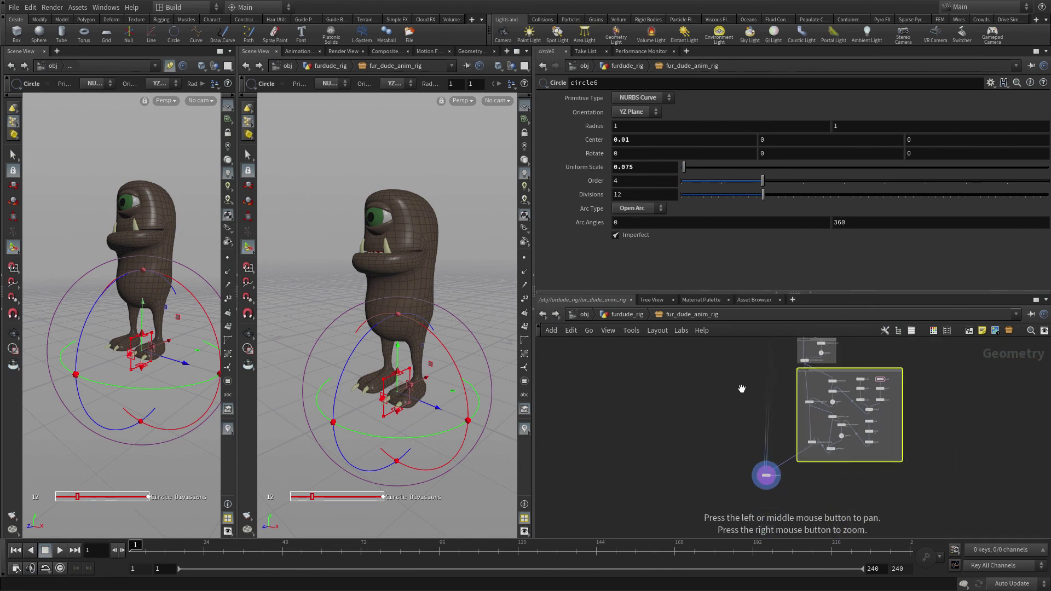
pyautogui.moveTo(741, 389); pyautogui.dragTo(654, 404, button='middle')
pyautogui.moveTo(678, 404); pyautogui.dragTo(713, 385, button='right')
pyautogui.moveTo(711, 391); pyautogui.dragTo(673, 326)
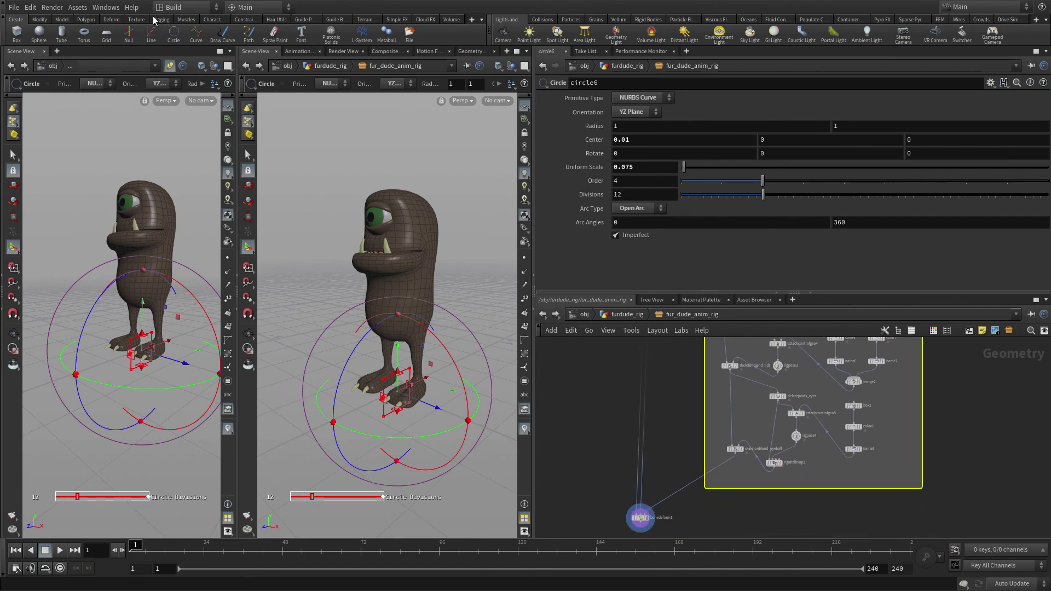
pyautogui.click(78, 7)
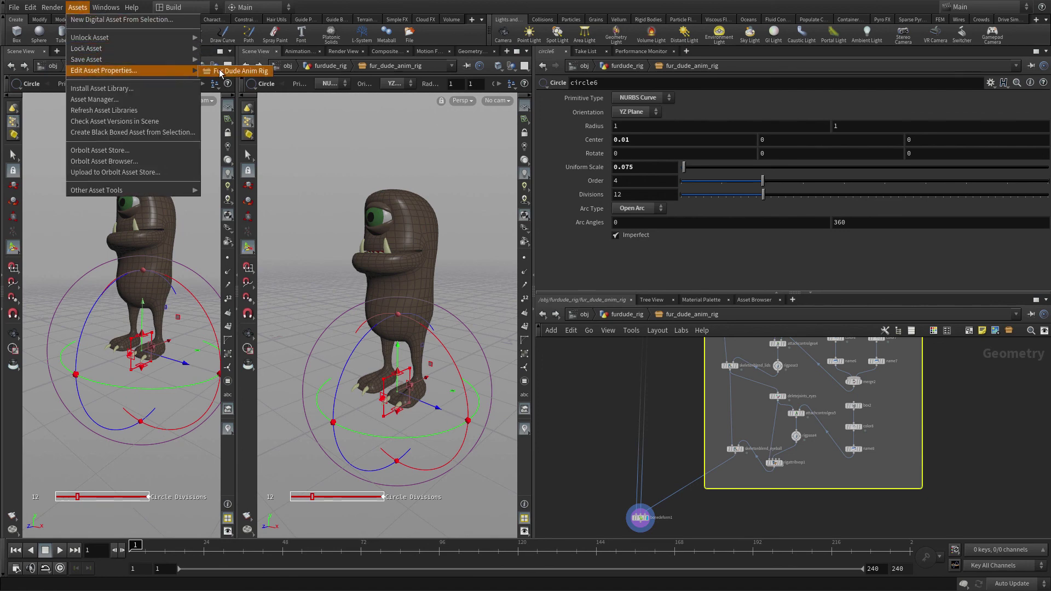
pyautogui.click(225, 69)
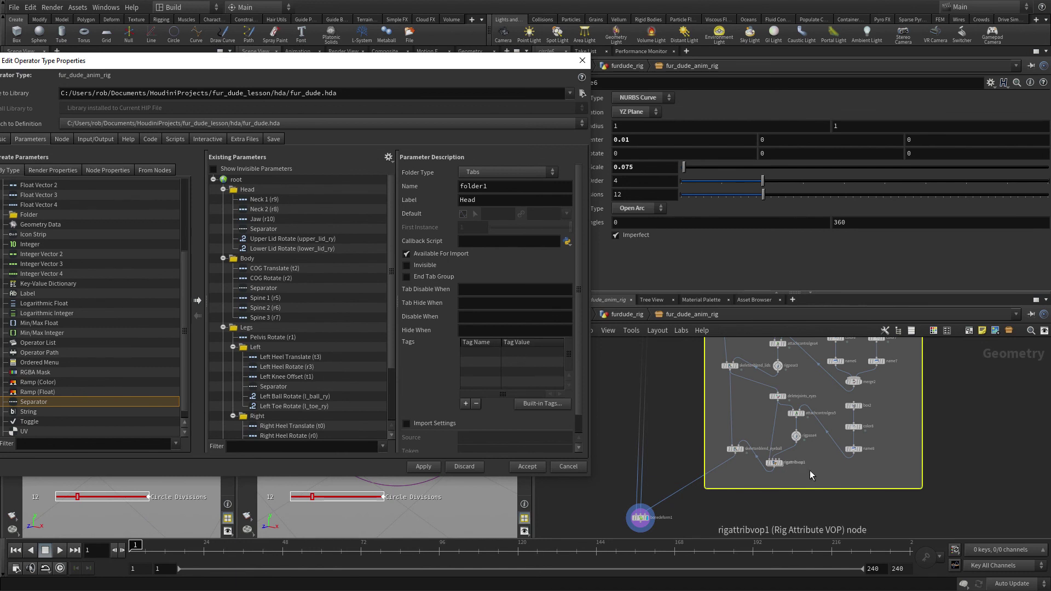
pyautogui.click(795, 438)
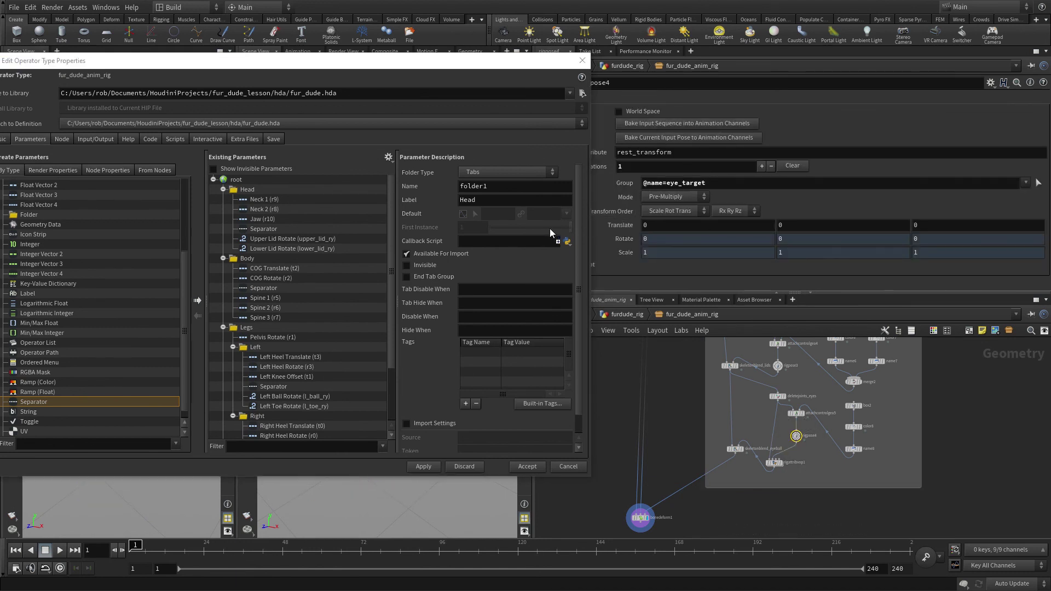
pyautogui.moveTo(254, 190); pyautogui.dragTo(254, 189)
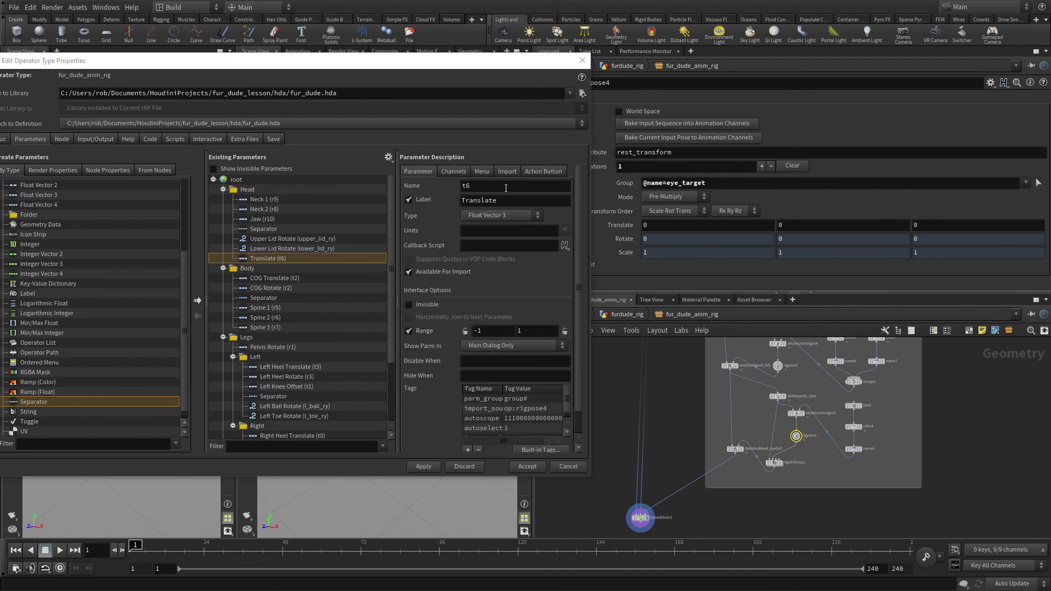
# Label the added translate parameter Eye Target Position and accept the asset changes
pyautogui.moveTo(459, 200); pyautogui.dragTo(507, 198)
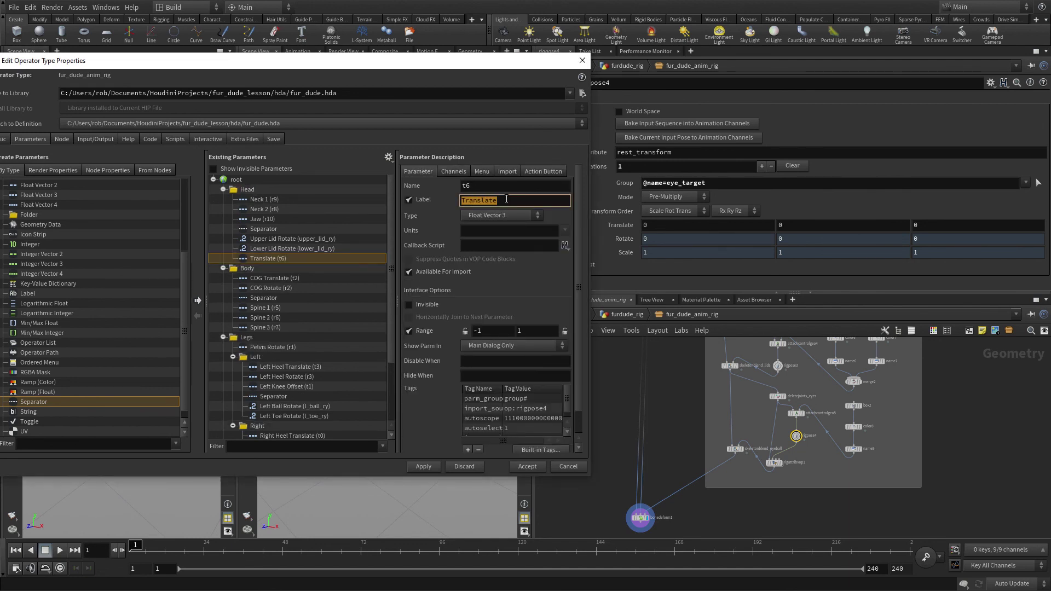
pyautogui.write('Eye Target Position')
pyautogui.press('Return')
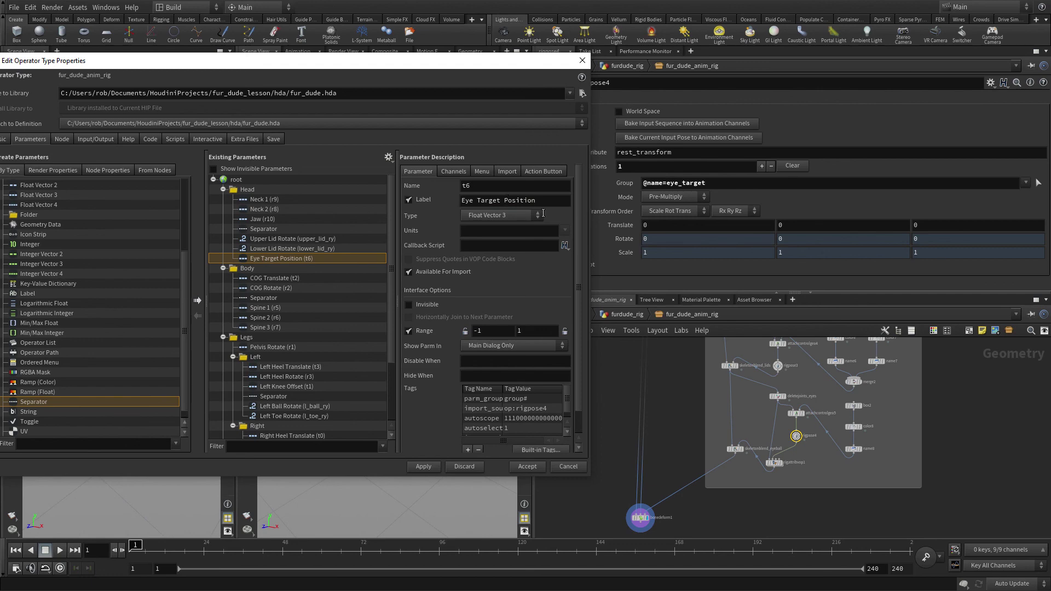
pyautogui.click(528, 467)
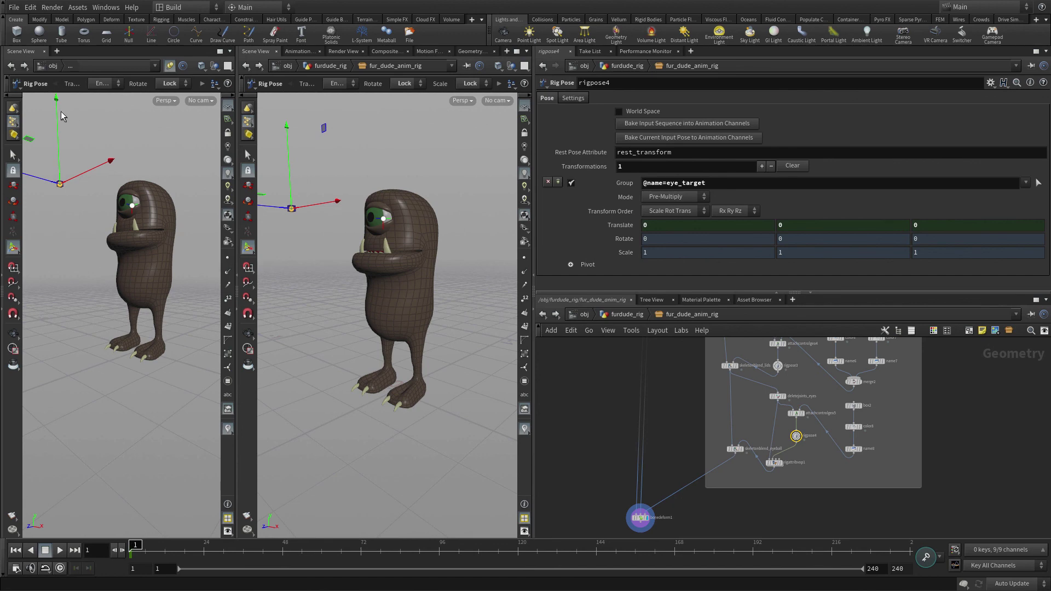
# Show test_rig in the first scene view while keeping the second view inside furdude_rig's fur_dude_anim_rig network
pyautogui.click(10, 66)
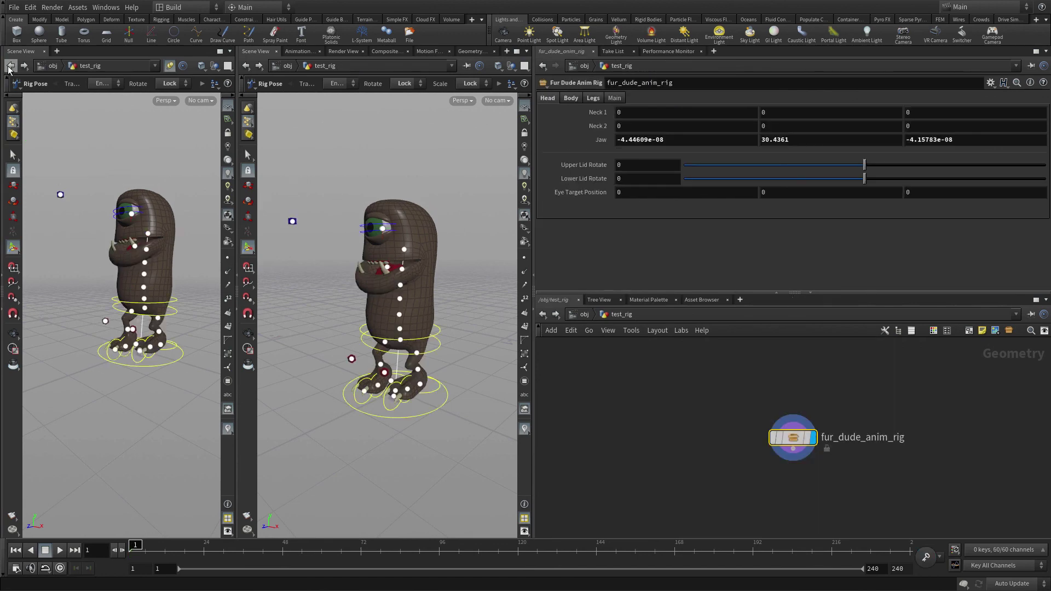
pyautogui.click(10, 66)
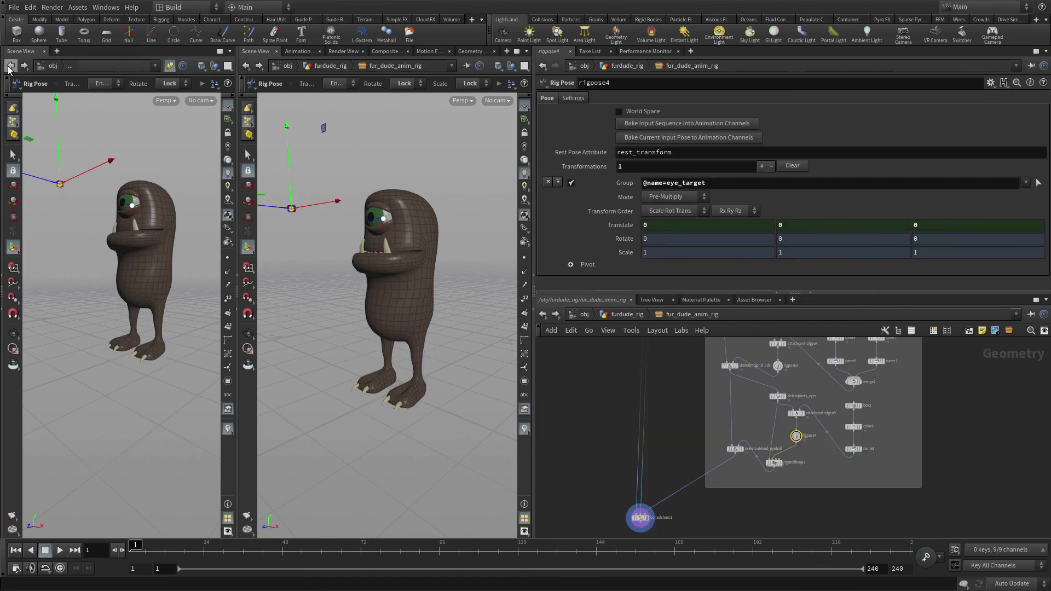
pyautogui.click(10, 66)
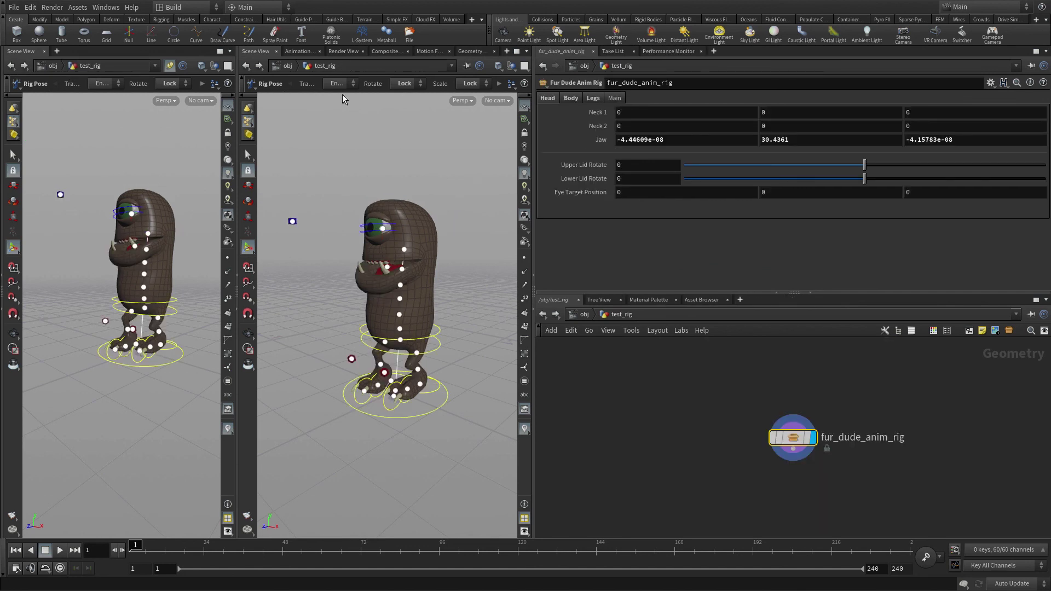
pyautogui.click(246, 66)
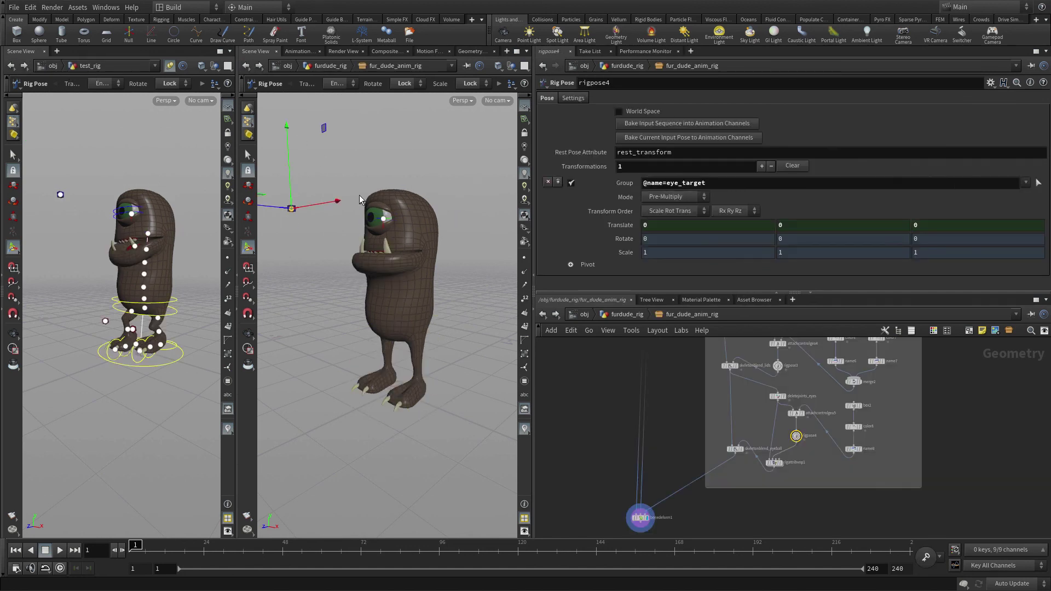
pyautogui.keyDown('alt'); pyautogui.moveTo(153, 402); pyautogui.dragTo(165, 441, button='right'); pyautogui.keyUp('alt')
# Move the eye_target control in test_rig to try the eye aim, and bring up the rotate handle on the eyelid control
pyautogui.click(41, 147)
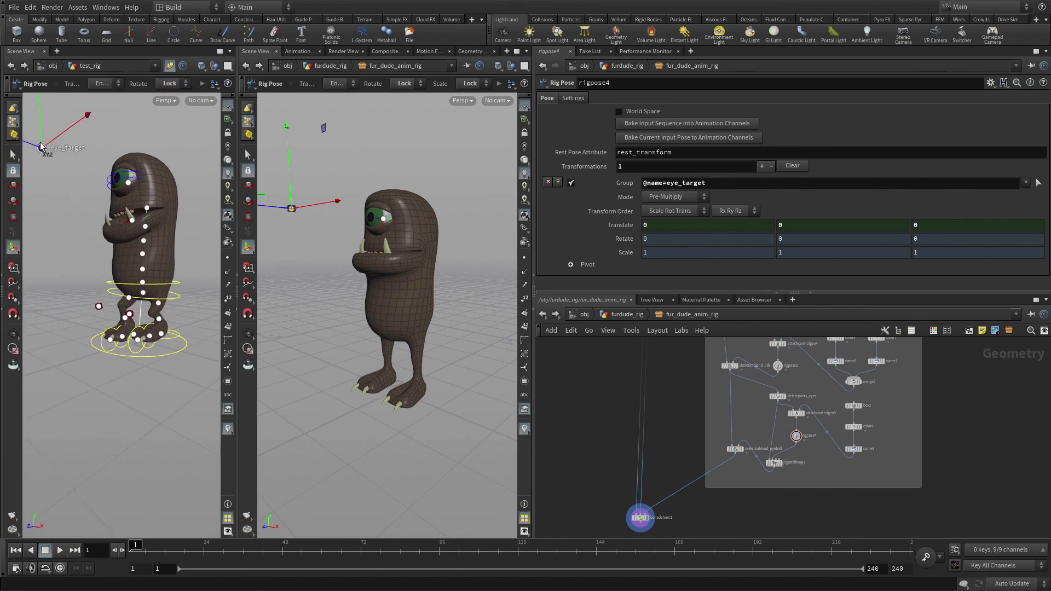
pyautogui.moveTo(41, 147); pyautogui.dragTo(66, 156)
pyautogui.click(129, 182)
pyautogui.press('r')
pyautogui.keyDown('alt'); pyautogui.moveTo(116, 410); pyautogui.dragTo(117, 455); pyautogui.keyUp('alt')
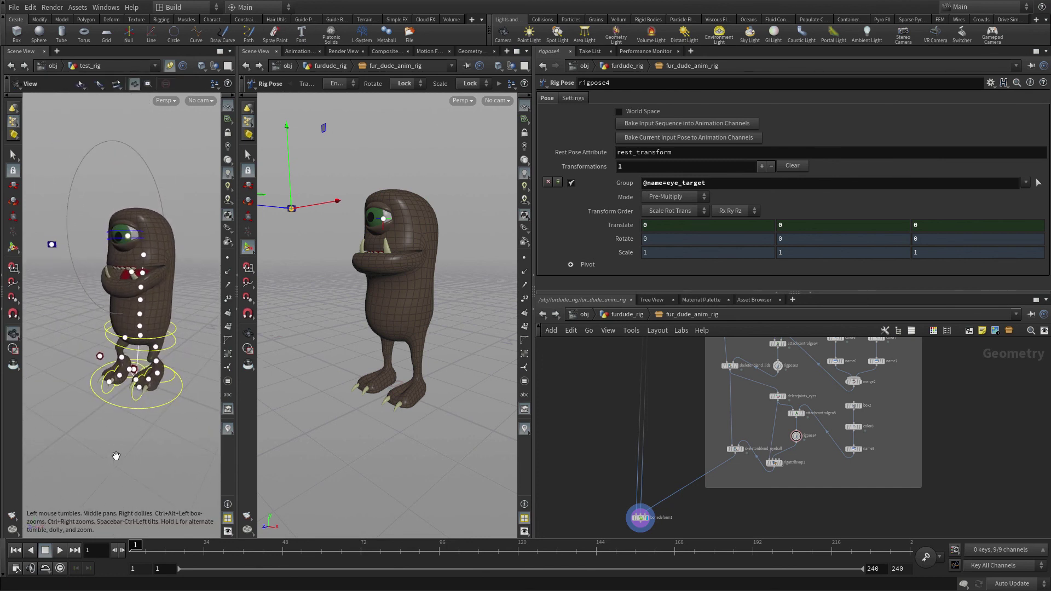
pyautogui.keyDown('alt'); pyautogui.moveTo(117, 455); pyautogui.dragTo(141, 439, button='right'); pyautogui.keyUp('alt')
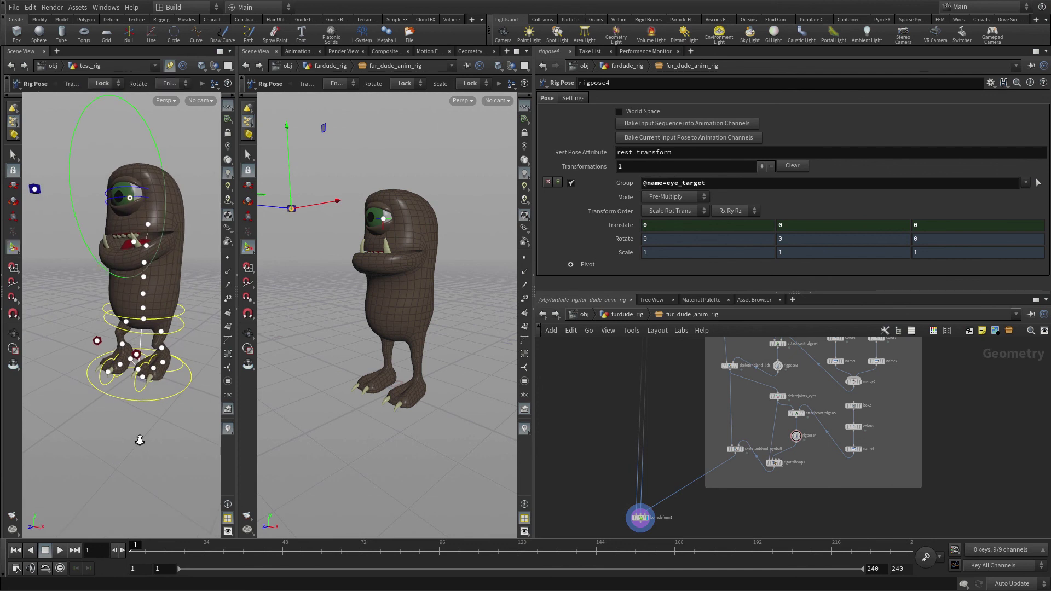